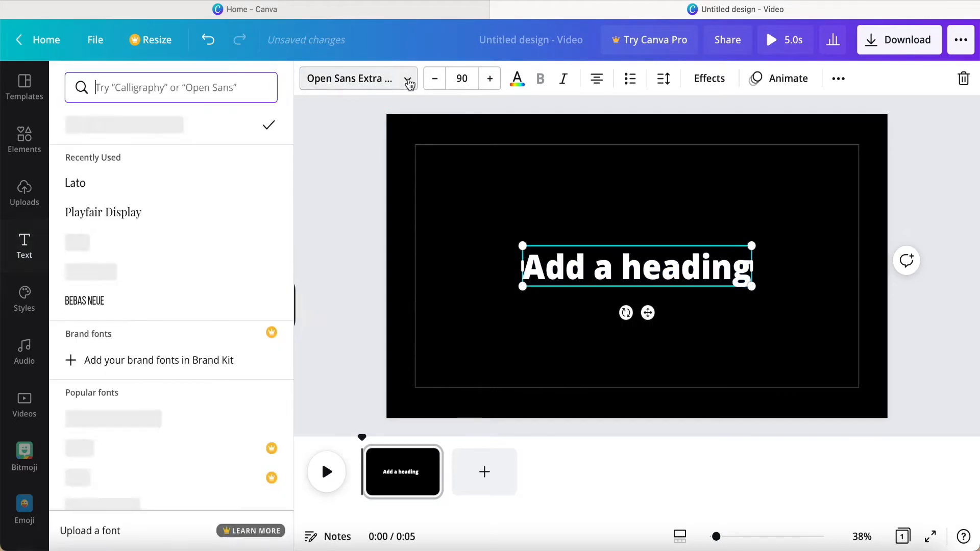
Set the heading's font to Anton and replace its text with "CREATE WITH CANVA".
click(79, 242)
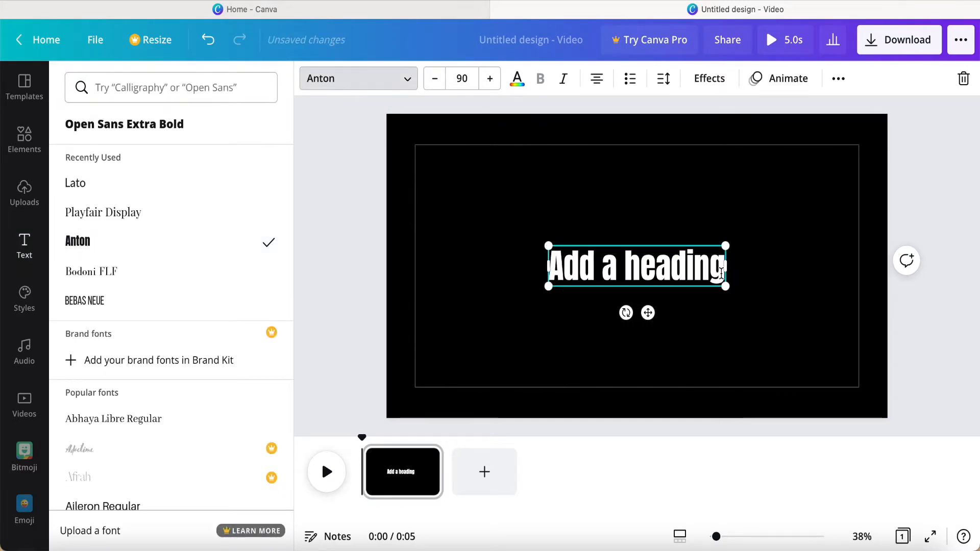
key(BackSpace)
key(BackSpace)
key(BackSpace)
key(BackSpace)
key(BackSpace)
key(BackSpace)
key(BackSpace)
key(BackSpace)
key(BackSpace)
key(BackSpace)
key(BackSpace)
key(BackSpace)
key(BackSpace)
text(CREATE WITH CANVA)
Enlarge the heading to size 173 so it spans the full width between the page's side margins.
drag(753, 246, 861, 224)
drag(521, 289, 421, 321)
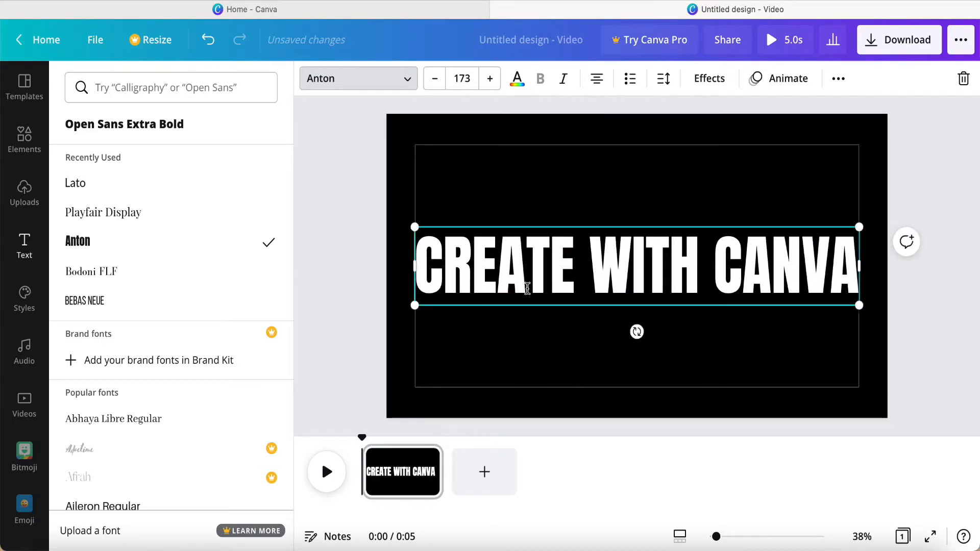
click(549, 337)
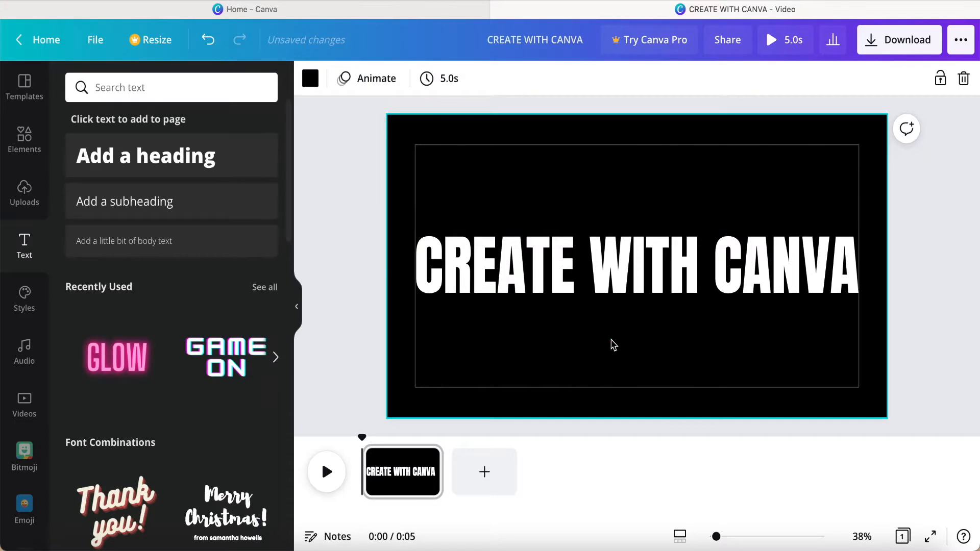
Colour the heading yellow and give it the Neon text effect.
click(618, 292)
click(516, 80)
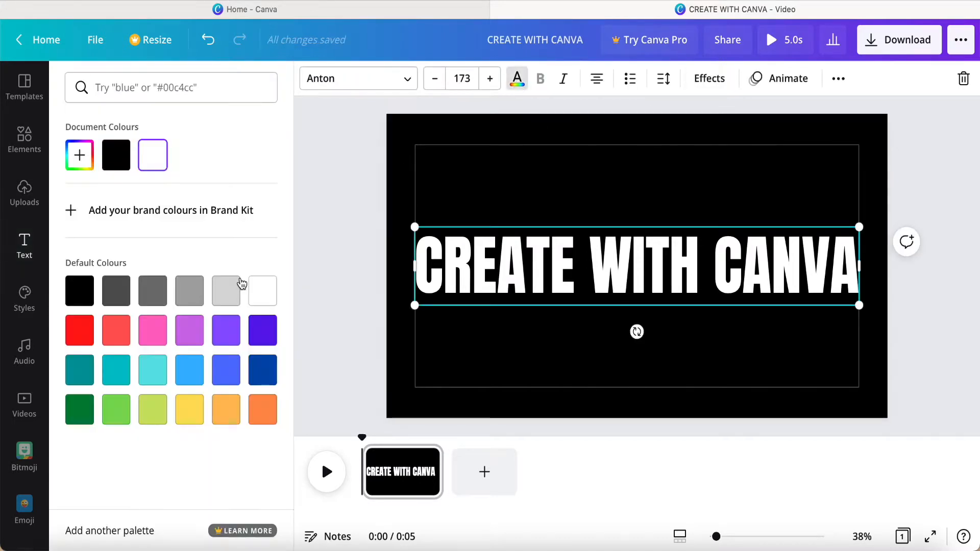
click(187, 417)
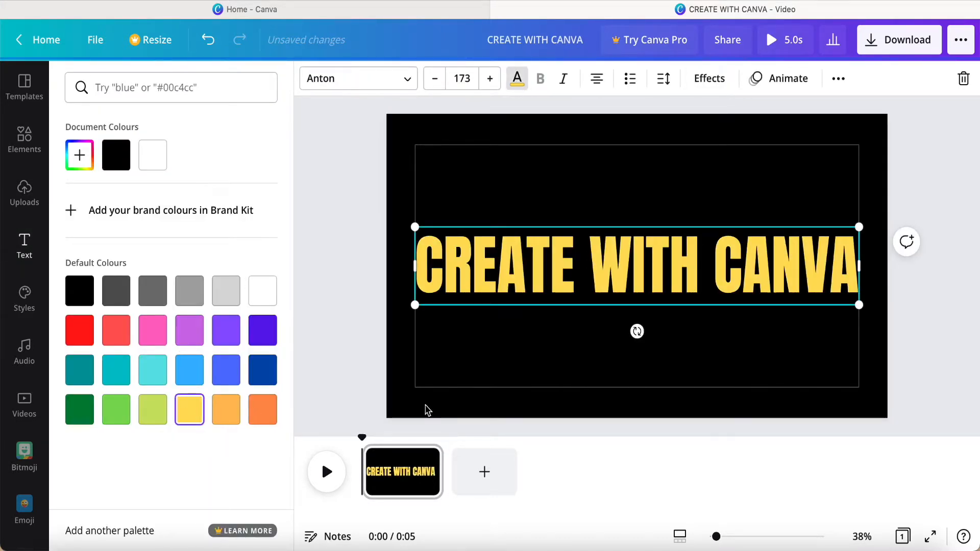
click(709, 78)
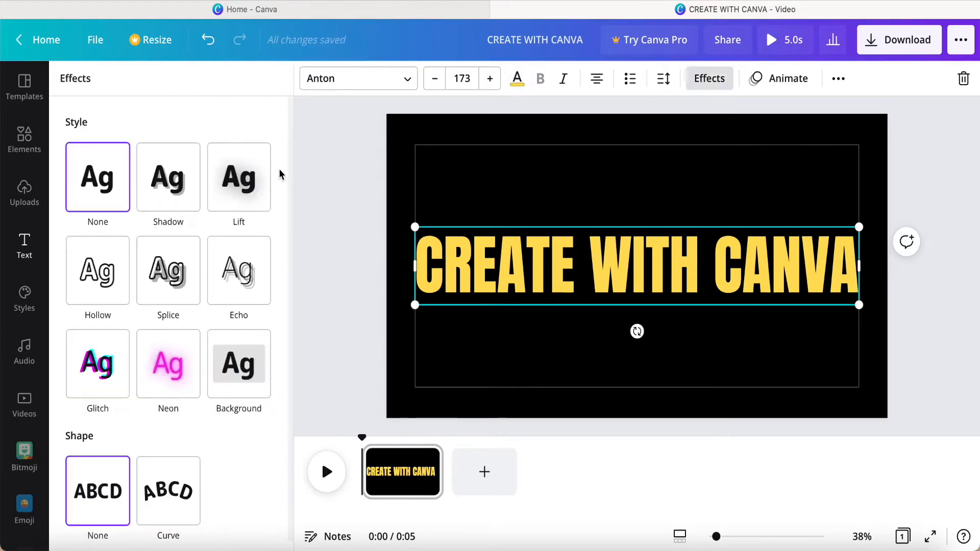
click(164, 370)
Duplicate the page and shorten the first page's duration to 1.5 seconds.
click(428, 460)
click(492, 306)
click(416, 459)
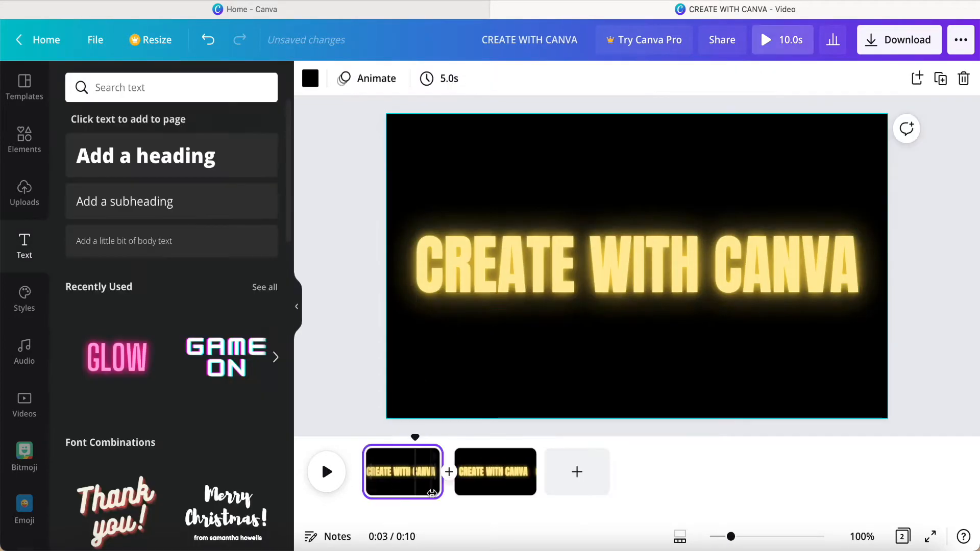
drag(437, 491, 382, 485)
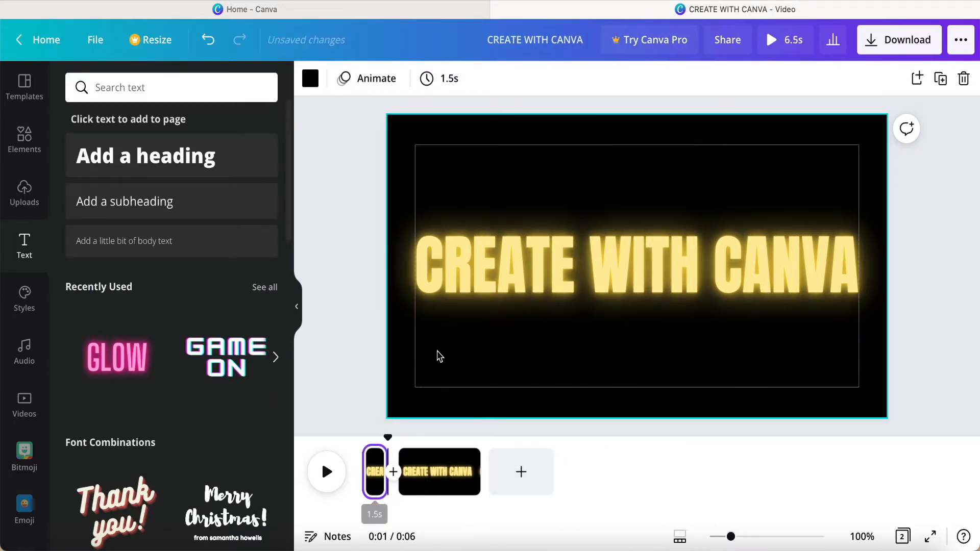
Apply the Typewriter text animation to the heading on the first page.
click(501, 260)
click(758, 78)
click(99, 309)
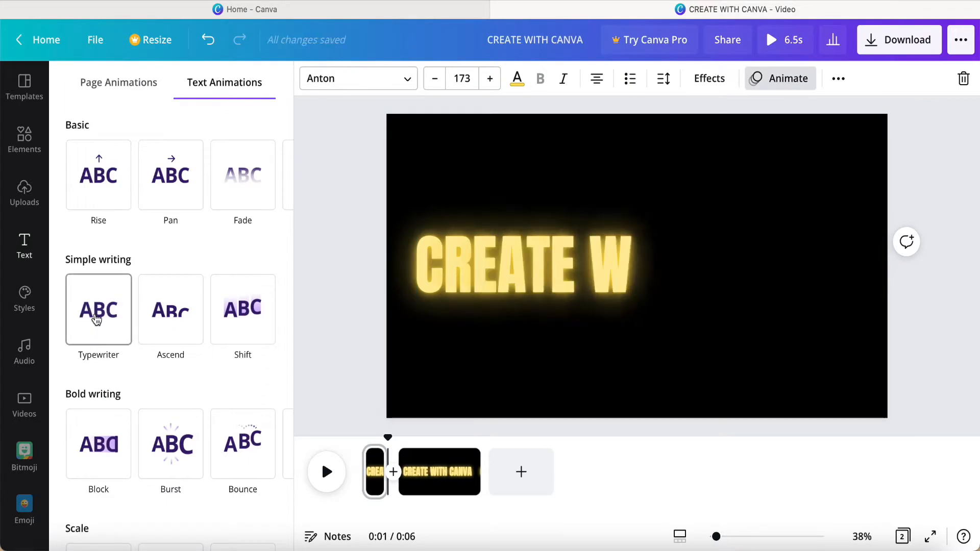
Set the second page's timing to 0.5 seconds.
click(433, 457)
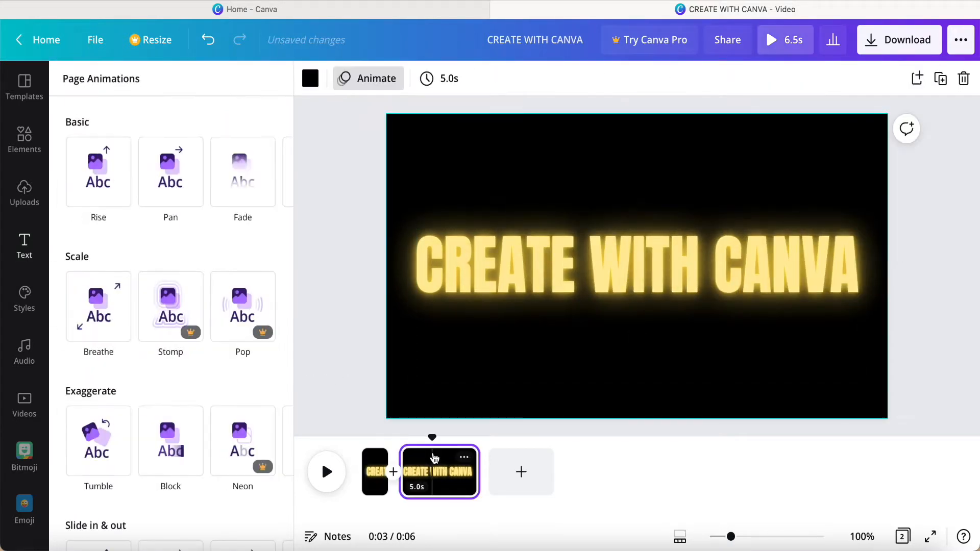
click(427, 79)
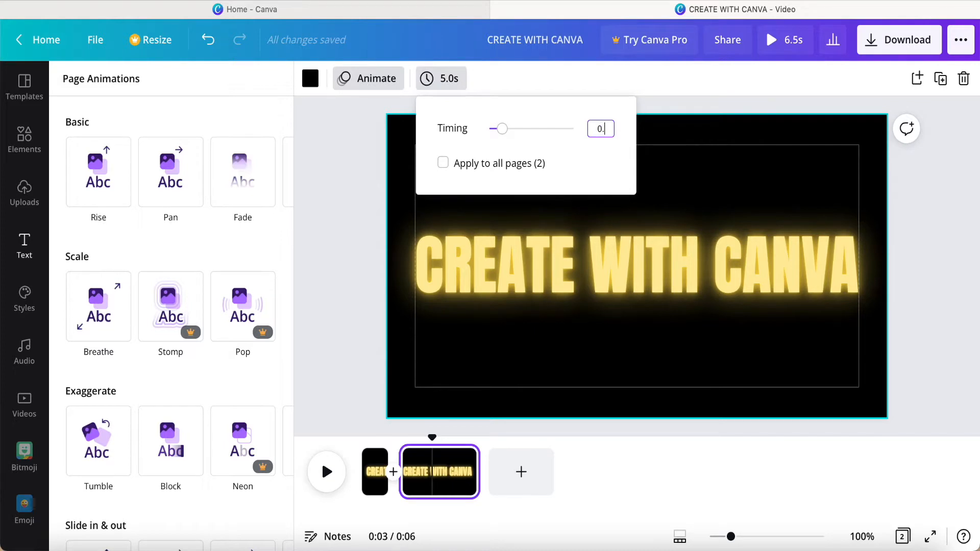
text(0.5)
key(Return)
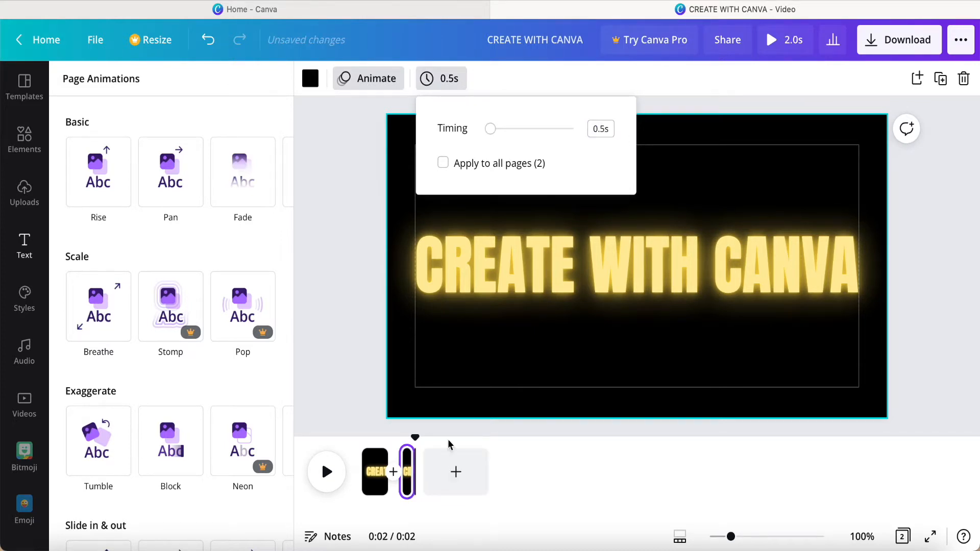
Switch the second page's heading to the Hollow text effect.
click(529, 285)
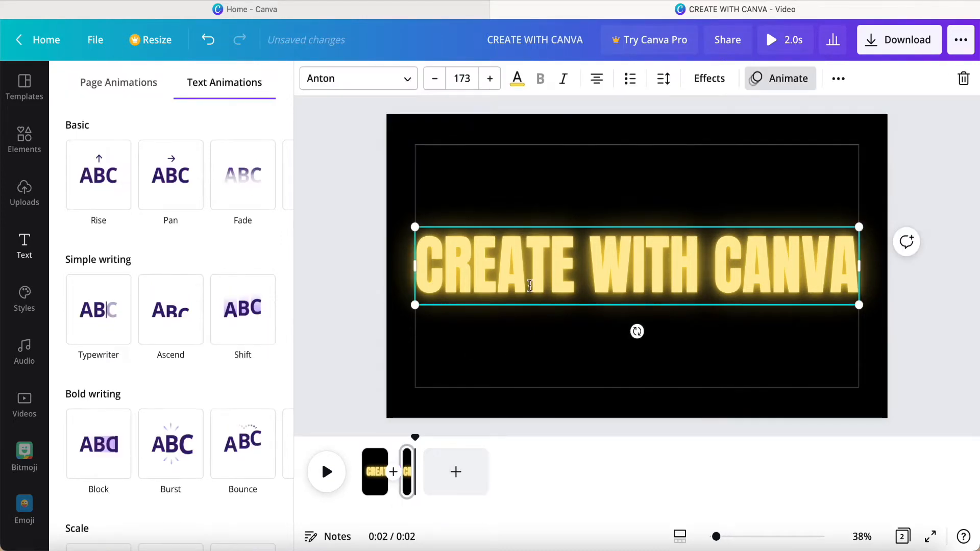
click(699, 80)
click(105, 190)
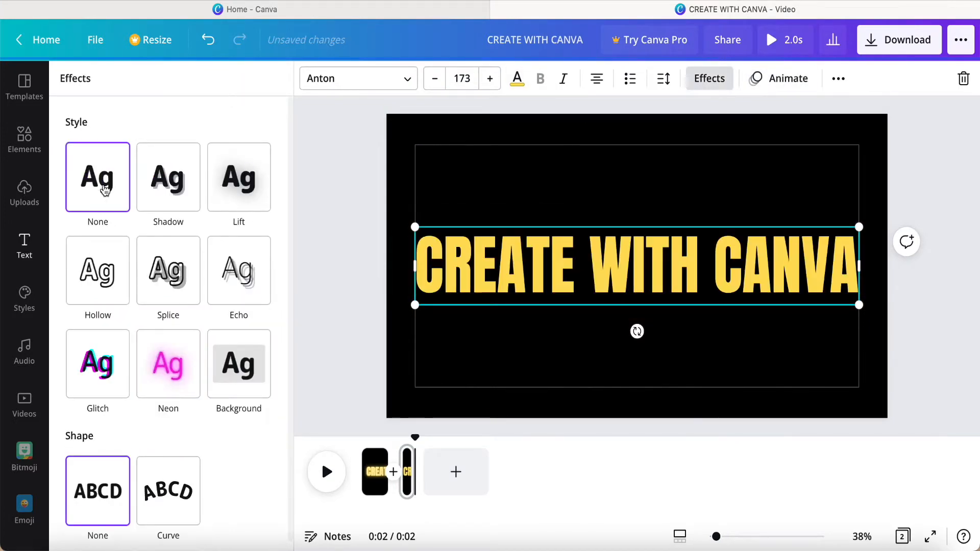
click(88, 276)
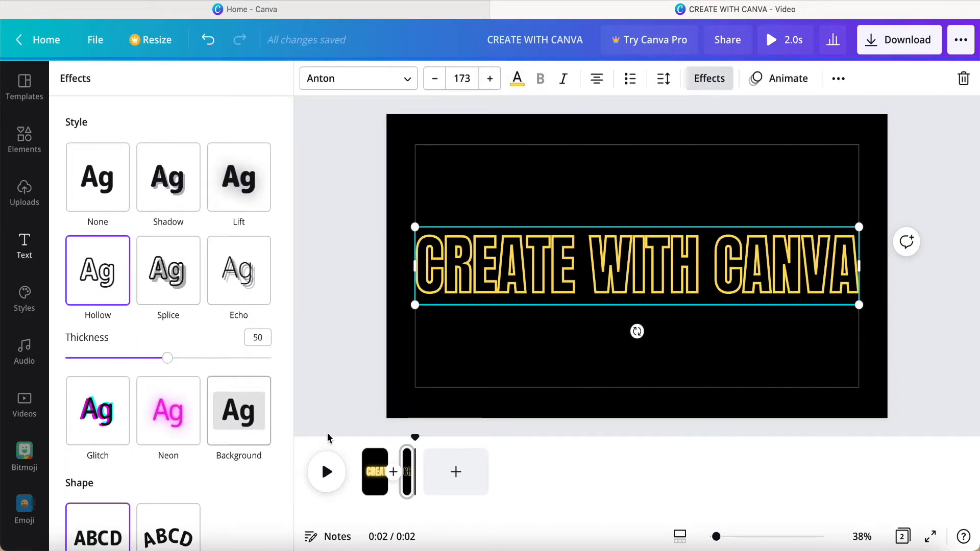
Duplicate the second page and apply the Neon text effect to the heading on the second page.
right_click(408, 482)
click(469, 338)
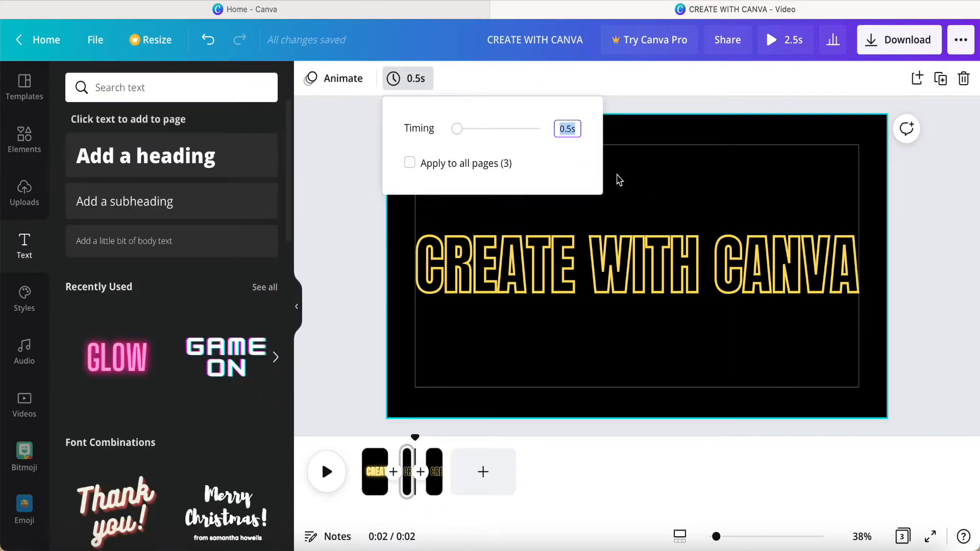
click(611, 251)
click(708, 79)
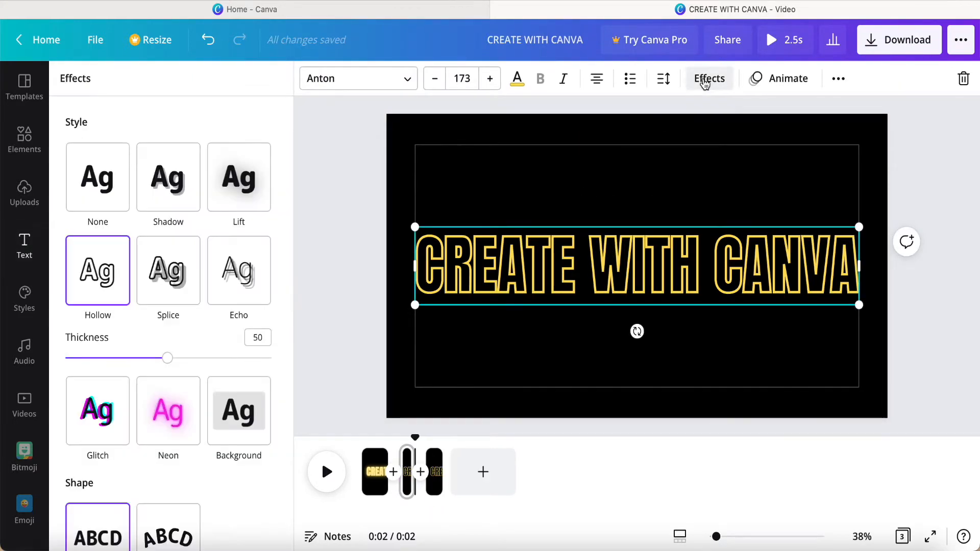
click(168, 403)
Select the second and third pages together and duplicate the neon and hollow pair twice.
click(407, 485)
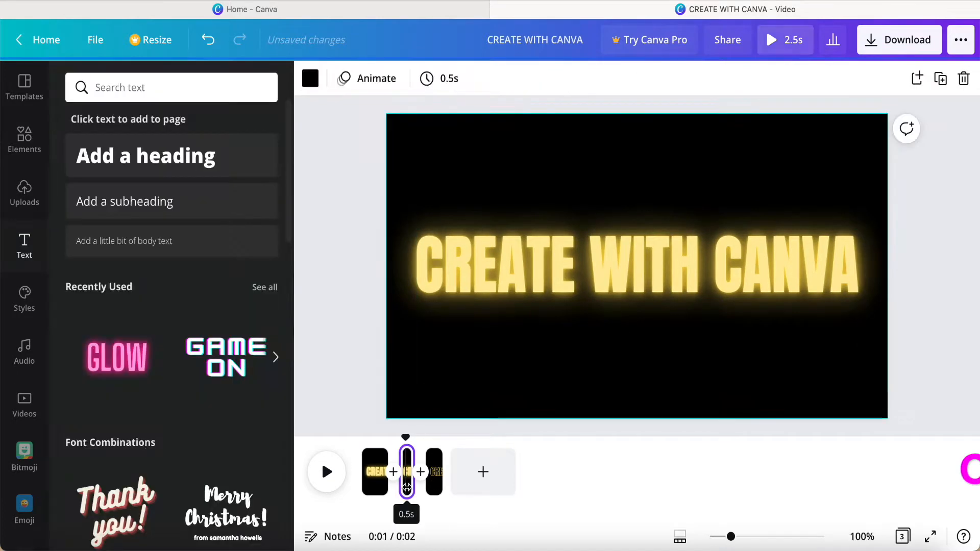
shift+click(432, 480)
right_click(431, 468)
click(486, 309)
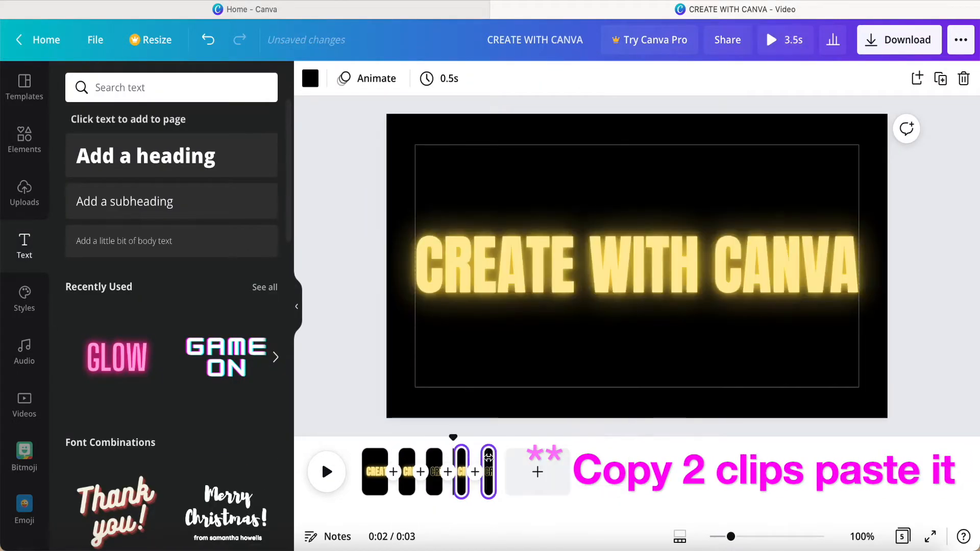
right_click(488, 483)
click(551, 306)
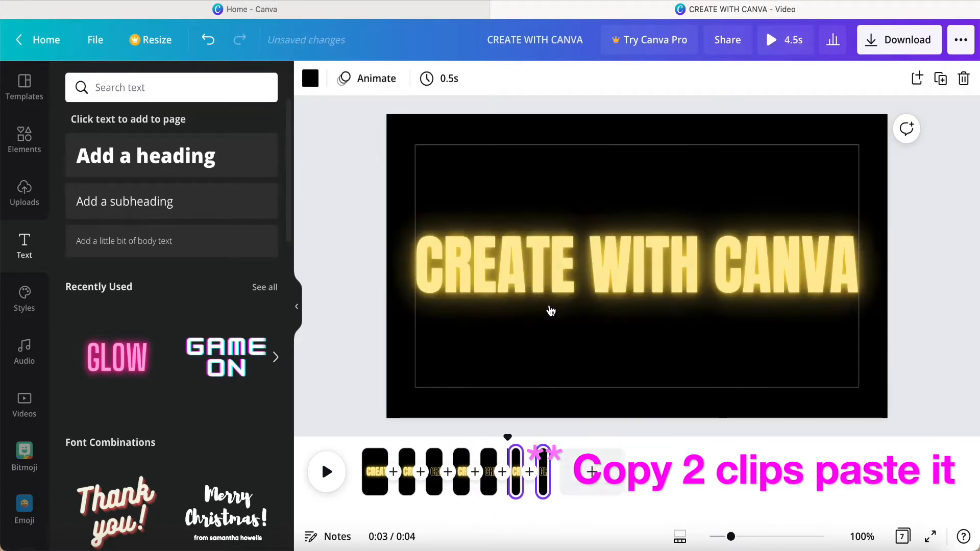
Duplicate the last hollow-text page at the end of the timeline.
drag(506, 438, 550, 428)
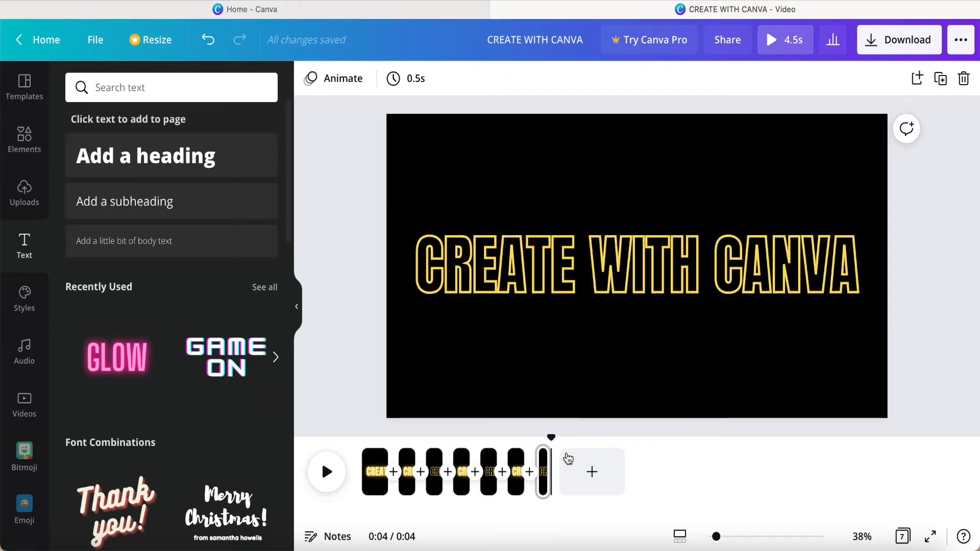
click(544, 474)
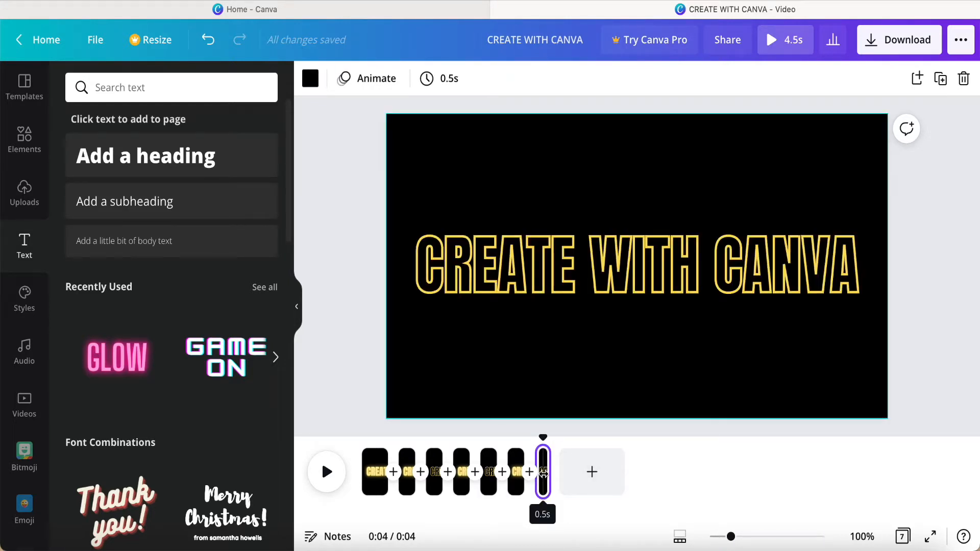
right_click(544, 474)
click(601, 300)
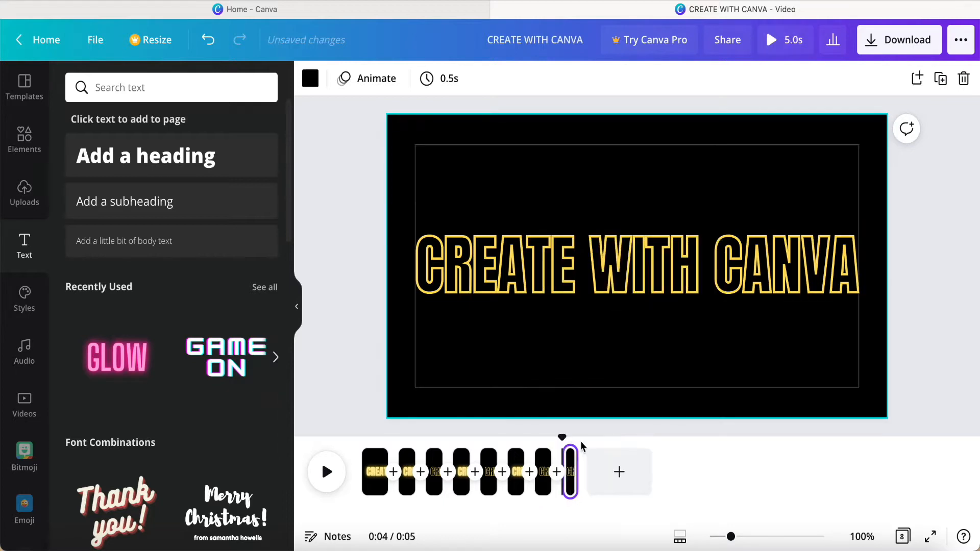
On the new last page, move the hollow heading to the top edge, shrink it to size 86.8 and centre it horizontally.
click(423, 289)
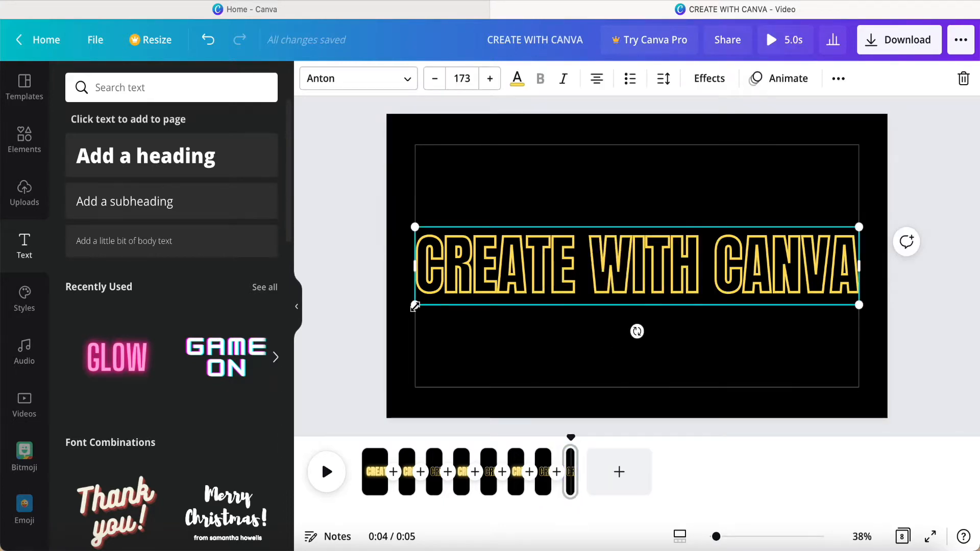
drag(642, 280, 642, 167)
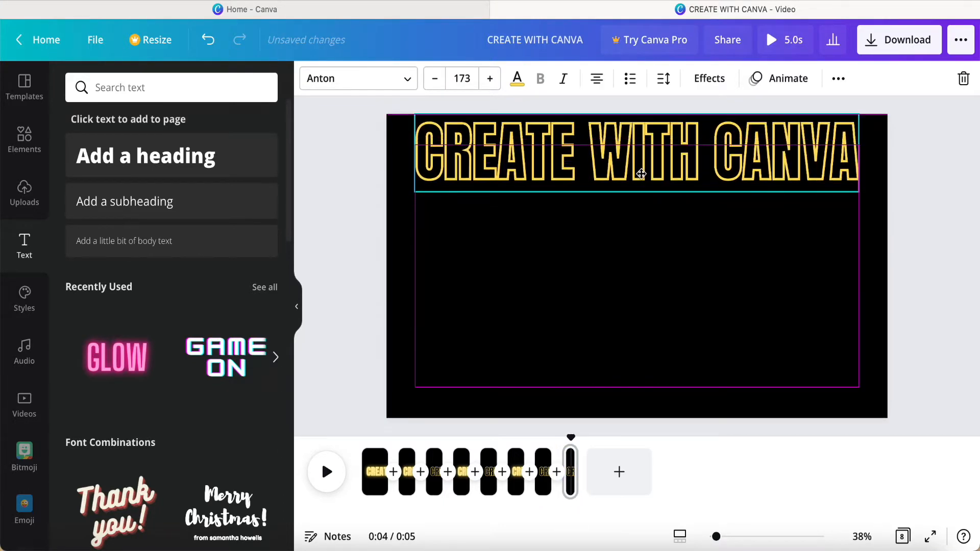
drag(859, 192, 638, 154)
drag(537, 179, 647, 179)
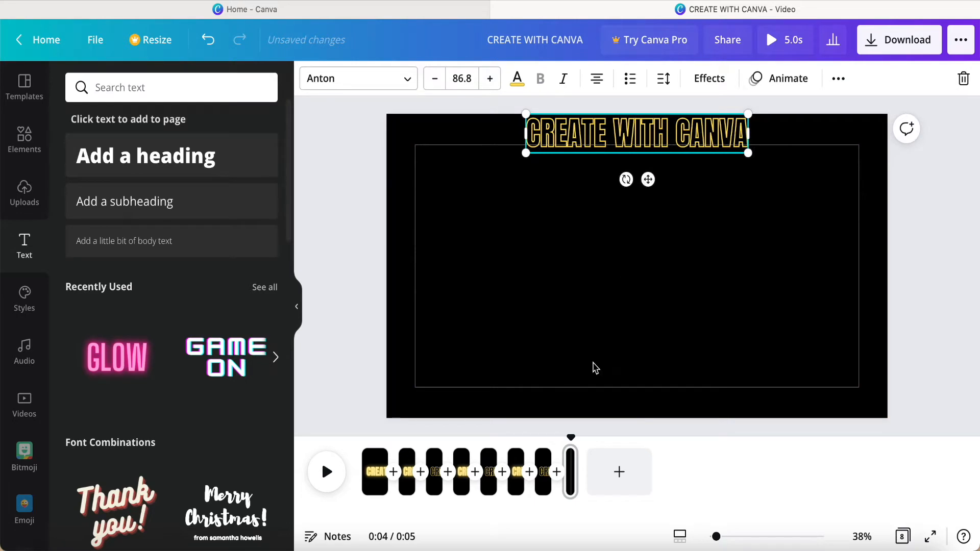
Duplicate the page with the small heading at the top.
click(571, 465)
right_click(570, 464)
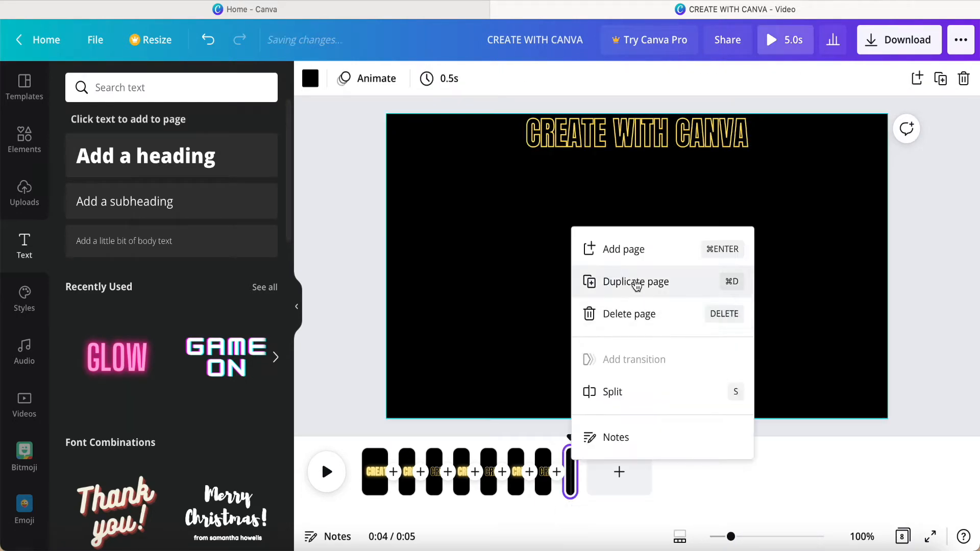
click(635, 284)
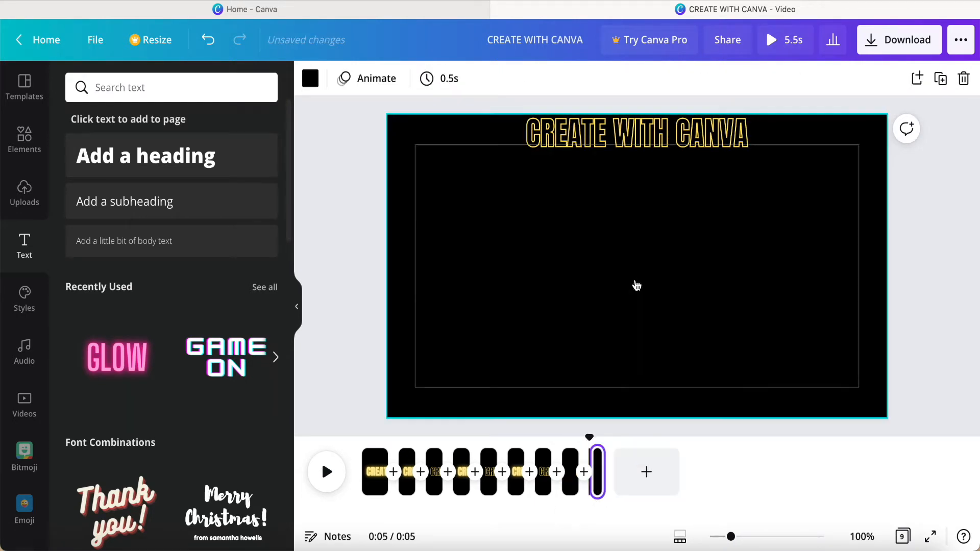
Copy the small heading on the last page and place the pasted copy directly beneath it as a second row.
click(642, 132)
right_click(642, 131)
click(682, 148)
right_click(637, 267)
click(649, 321)
drag(649, 182, 648, 220)
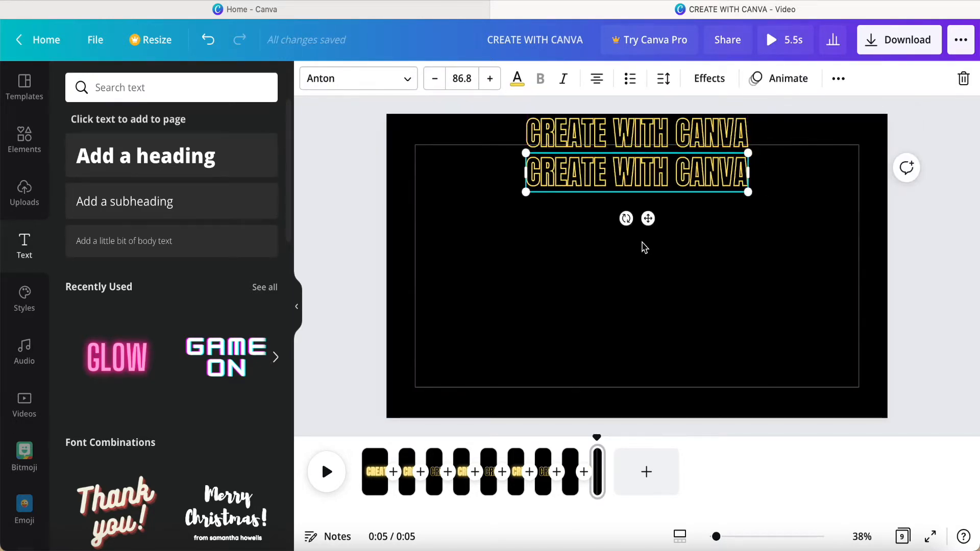
Add third and fourth rows of the hollow heading by pasting copies and aligning them beneath the existing rows.
right_click(658, 177)
click(682, 205)
right_click(638, 305)
click(681, 360)
drag(653, 225, 650, 259)
right_click(655, 280)
click(686, 316)
drag(654, 225, 648, 295)
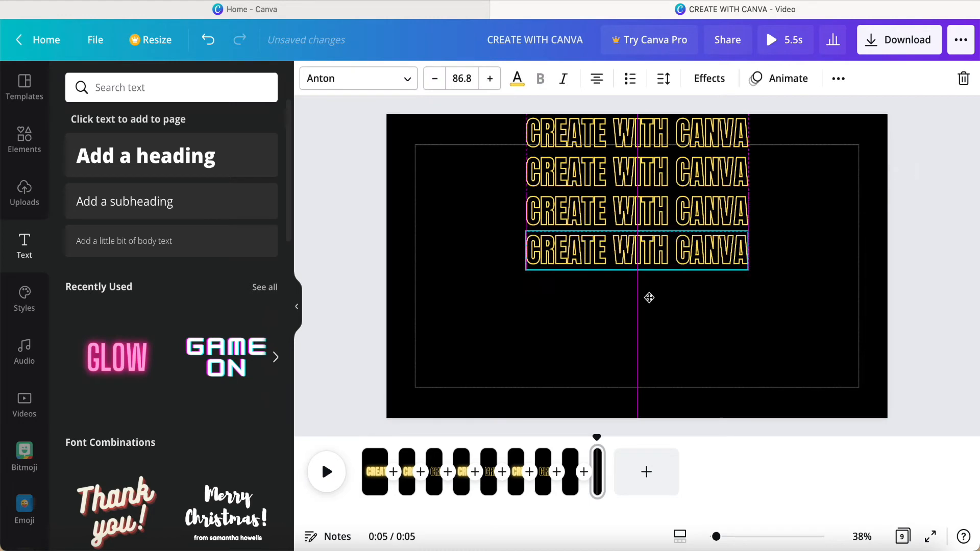
Paste two more copies of the hollow heading and align them as the fifth and sixth rows.
right_click(649, 297)
click(663, 350)
drag(653, 225, 647, 335)
right_click(648, 334)
click(695, 305)
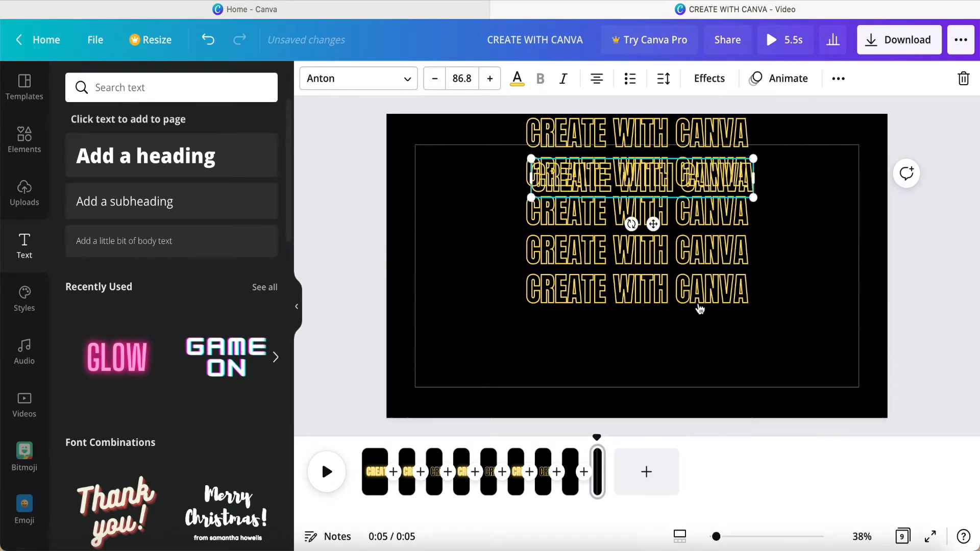
drag(653, 224, 648, 372)
Paste copies of the hollow heading as the seventh and eighth rows, with the eighth against the page's bottom edge.
right_click(648, 372)
click(686, 383)
drag(647, 222, 647, 414)
right_click(649, 380)
click(696, 280)
right_click(695, 280)
click(728, 309)
drag(654, 420, 647, 452)
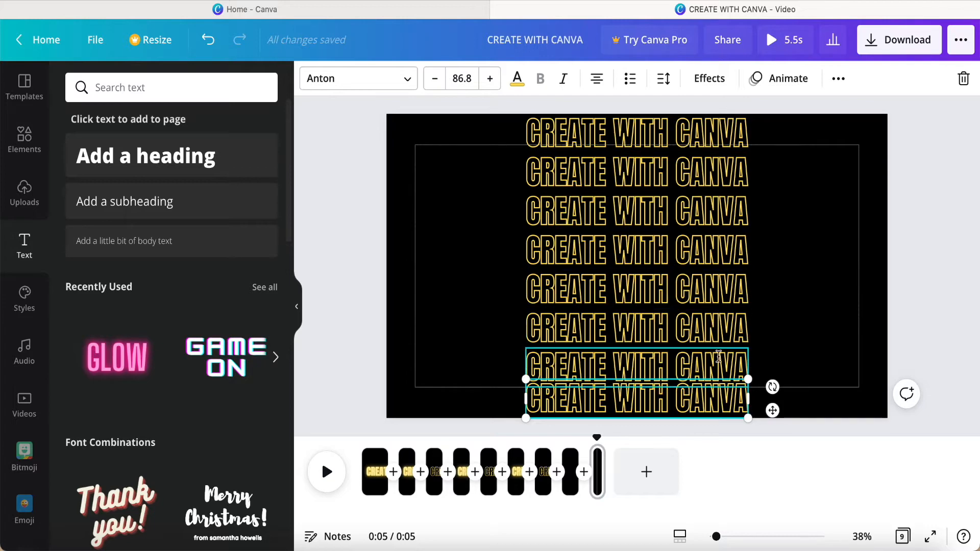
Select all eight heading rows and tidy up their spacing so they are evenly distributed down the page.
click(781, 134)
drag(781, 134, 601, 394)
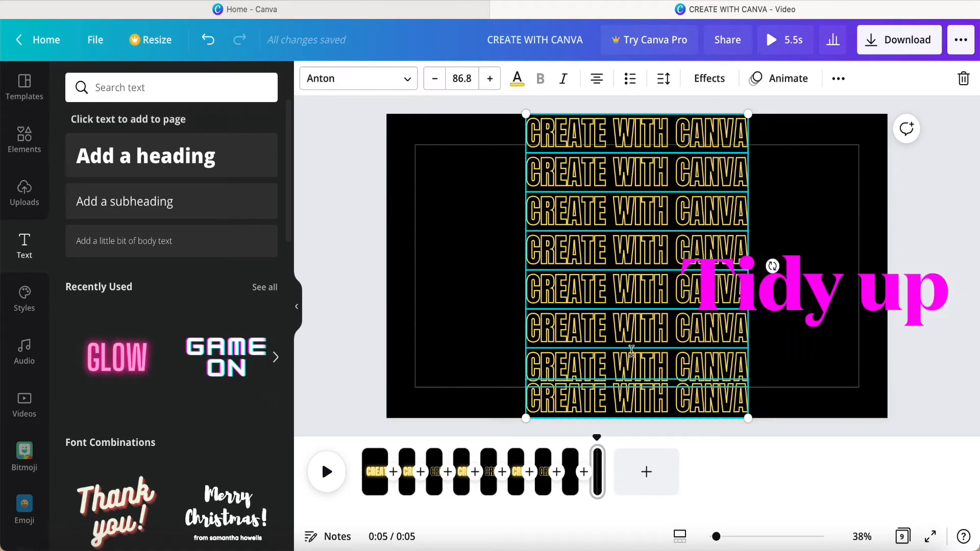
click(839, 83)
click(688, 117)
click(526, 399)
click(812, 343)
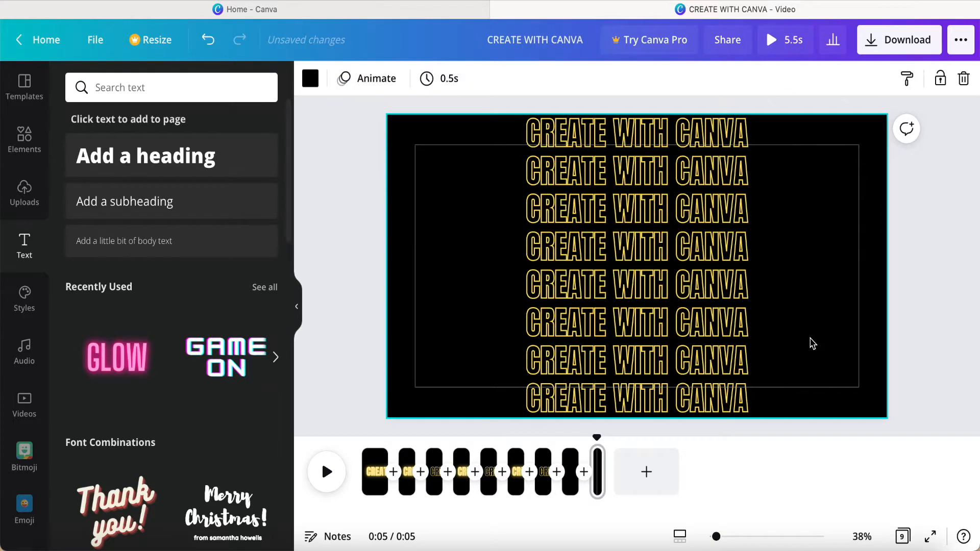
Delete the small heading from the eighth page, leaving it as a plain black page.
click(572, 483)
click(654, 144)
key(Delete)
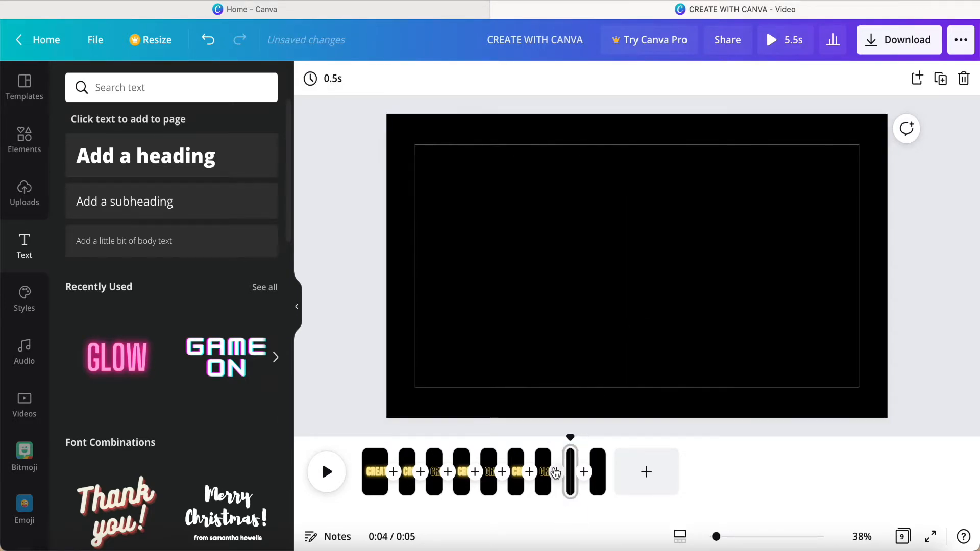
Duplicate the eight-row heading page and delete the bottom heading from the first copy, leaving seven rows.
click(597, 461)
right_click(597, 461)
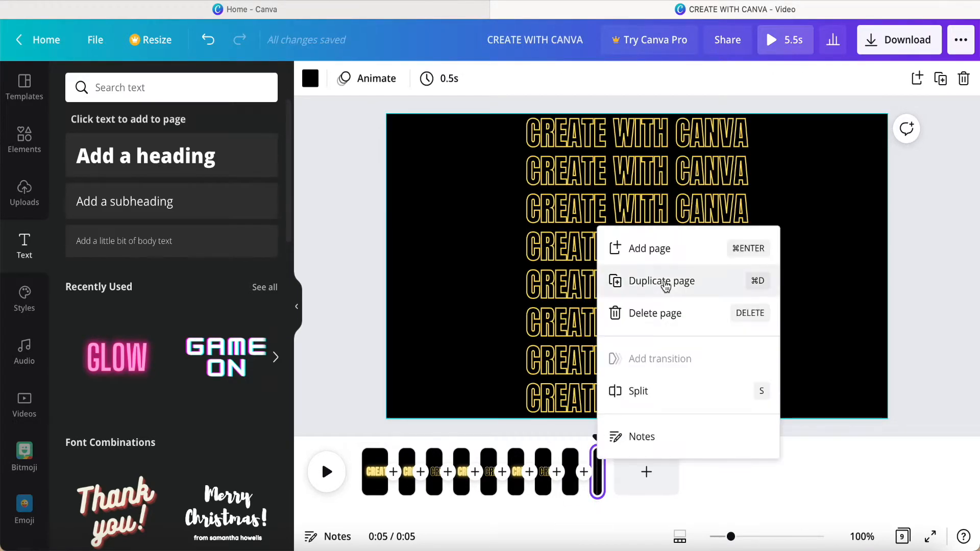
click(662, 280)
click(636, 398)
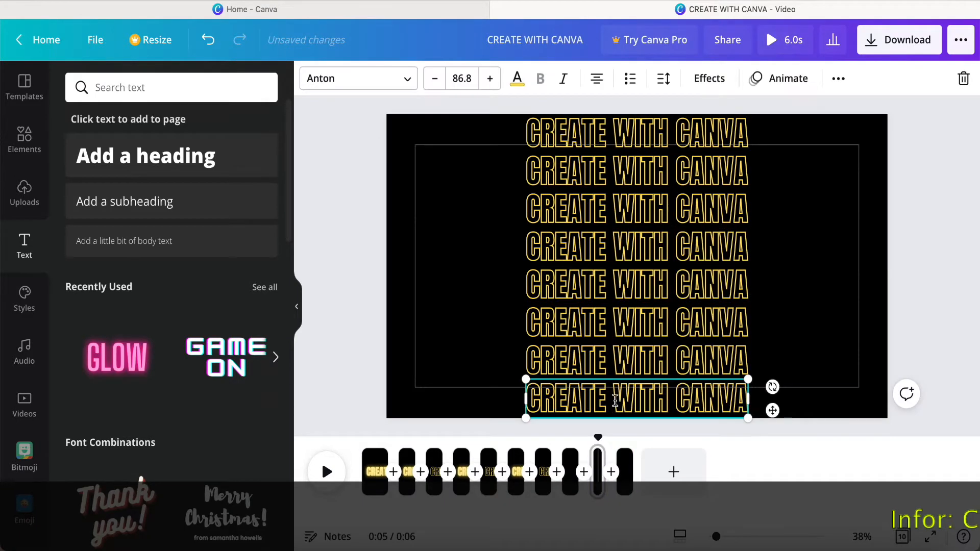
key(Delete)
Duplicate the seven-row page and delete the seventh heading from the earlier copy, leaving six rows.
right_click(597, 462)
click(655, 286)
click(598, 461)
click(620, 371)
key(Delete)
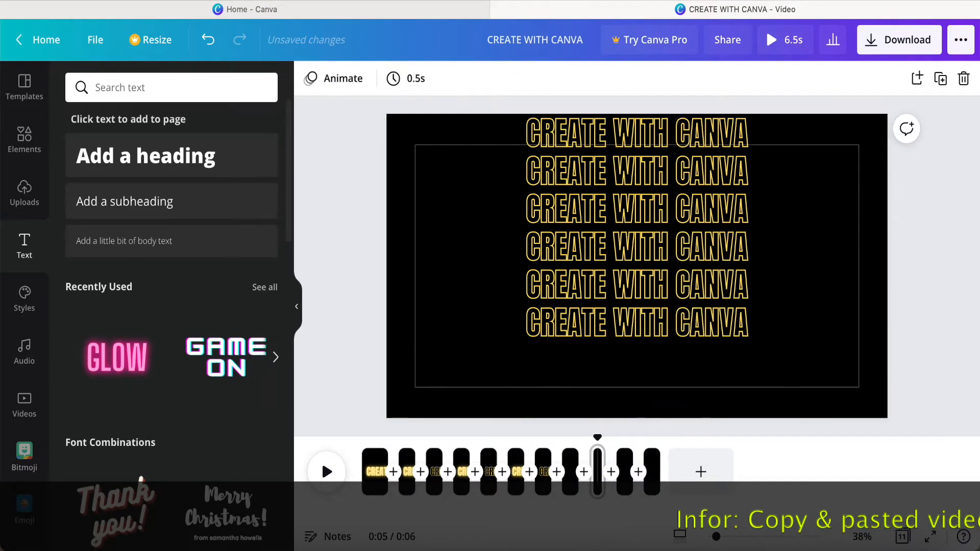
Duplicate the six-row page and delete the sixth heading from the earlier copy, leaving five rows.
right_click(597, 461)
click(649, 281)
click(598, 472)
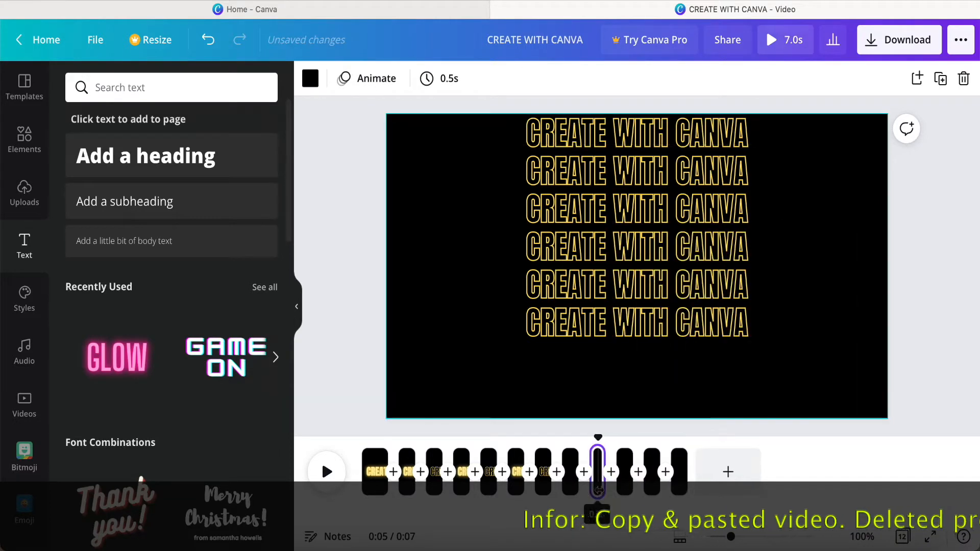
click(637, 322)
key(Delete)
Duplicate the five-row page and delete the fifth heading from the earlier copy, leaving four rows.
right_click(598, 488)
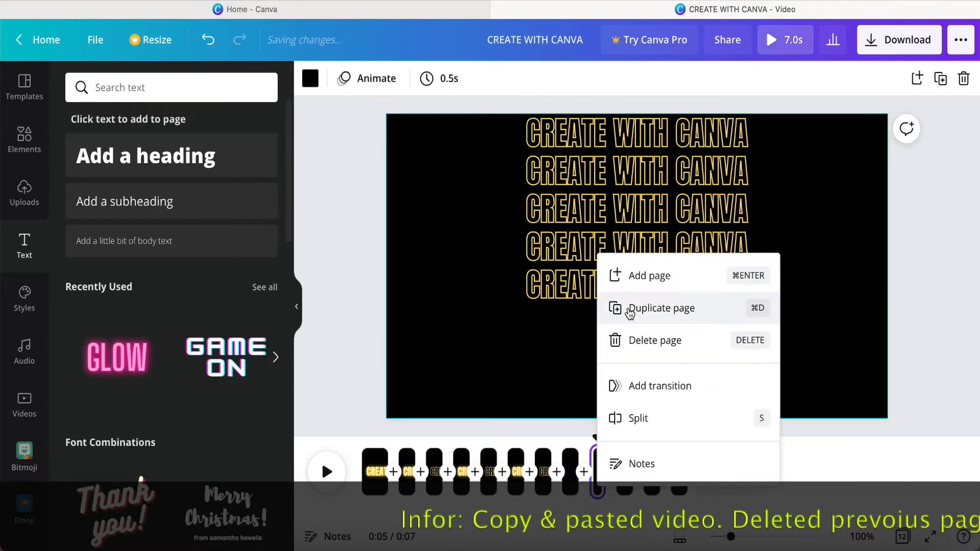
click(630, 308)
click(637, 284)
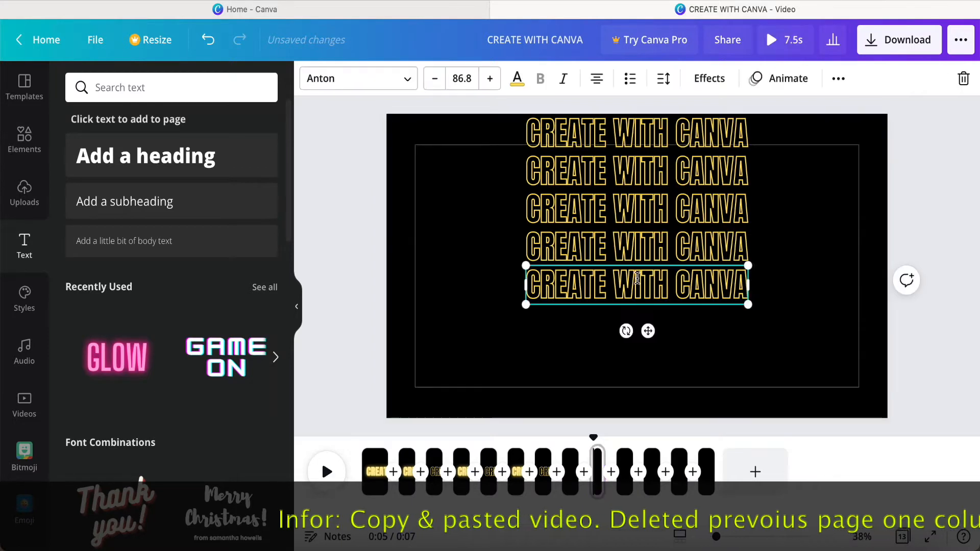
key(Delete)
Duplicate the four-row page and delete the fourth heading from the earlier copy, leaving three rows.
right_click(597, 485)
click(638, 313)
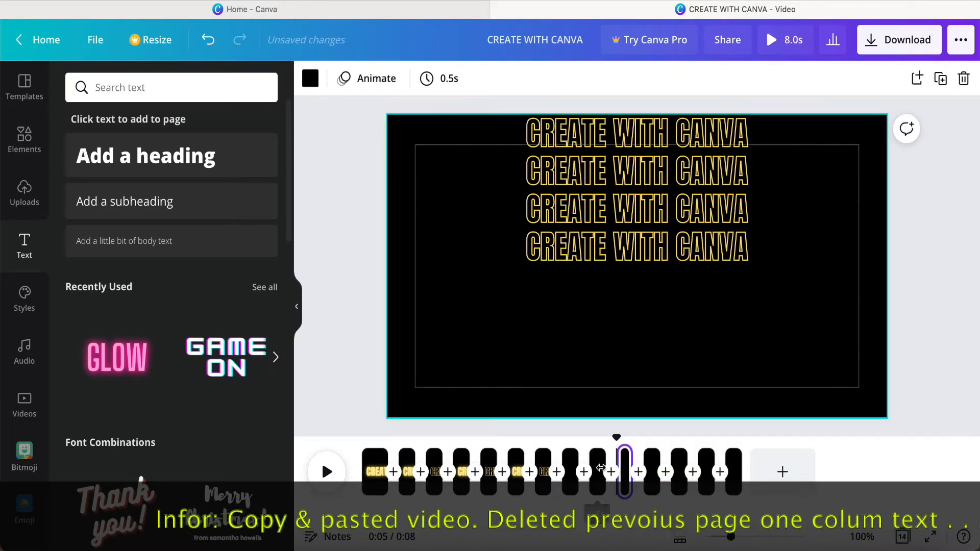
click(637, 247)
key(Delete)
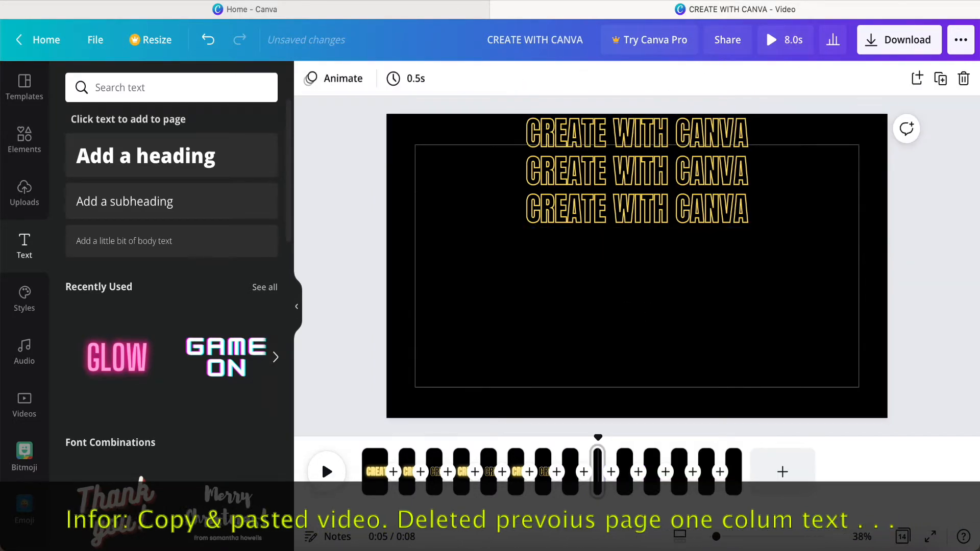
Duplicate the three-row page and delete the third heading from the earlier copy, leaving two rows.
right_click(598, 484)
click(639, 310)
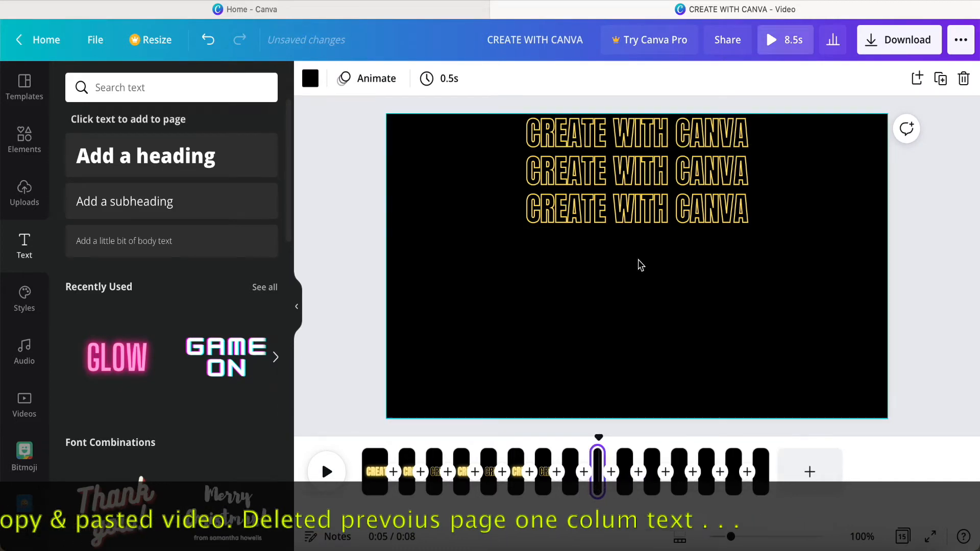
click(638, 209)
key(Delete)
Duplicate the two-row page and delete the second heading from the earlier copy, leaving only the top row.
right_click(598, 480)
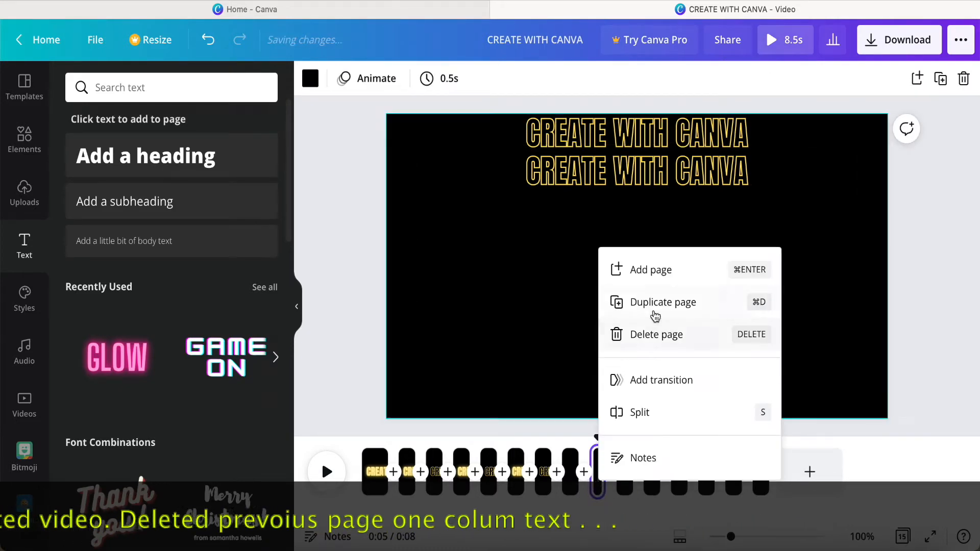
click(655, 302)
click(600, 490)
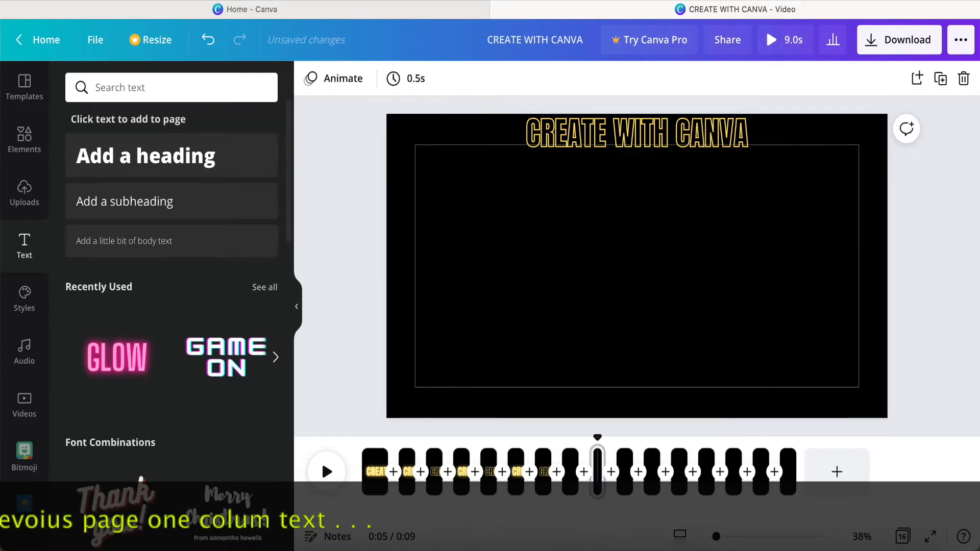
Scrub through the build-up pages to the end of the timeline and duplicate the last eight-row page.
drag(597, 438, 794, 433)
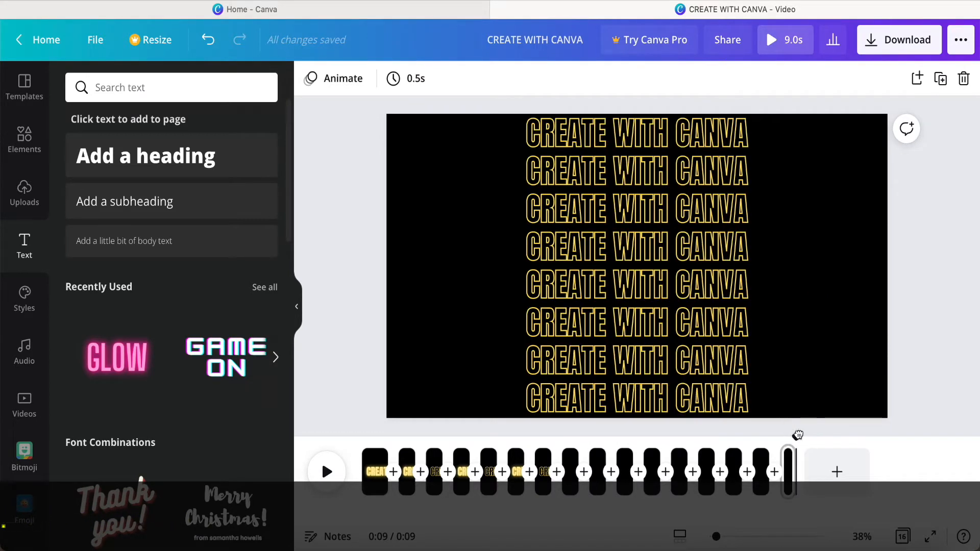
right_click(788, 474)
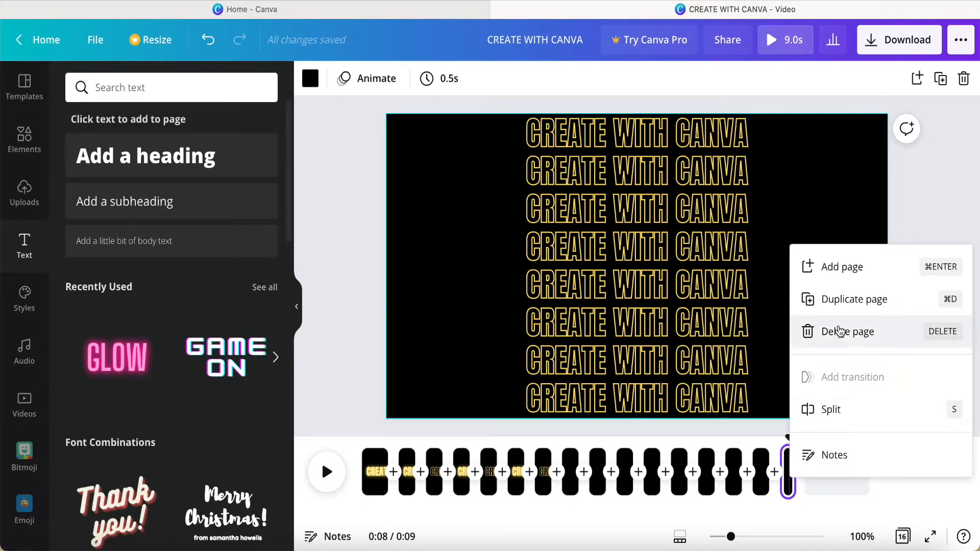
click(835, 299)
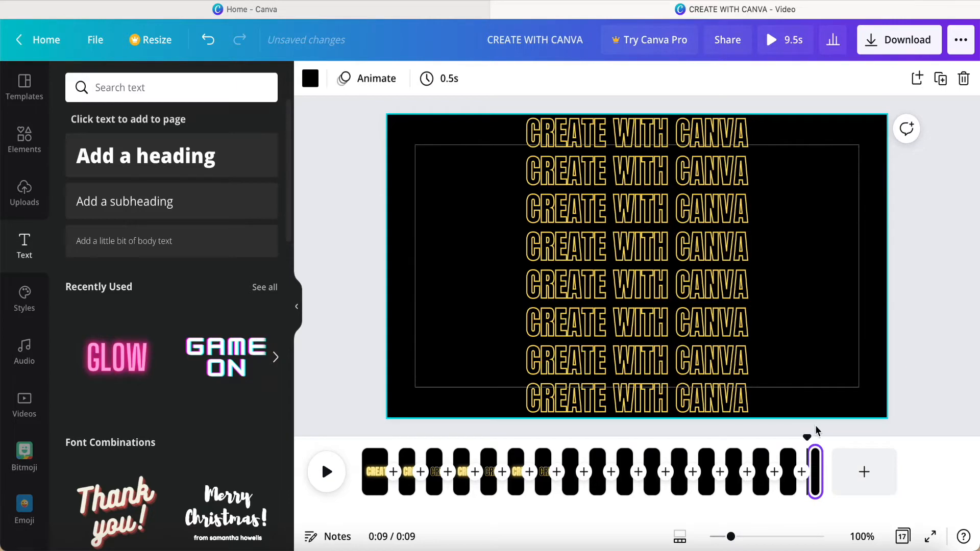
click(788, 473)
click(812, 470)
Paste a copy of the hollow heading on the new last page and apply the Neon effect to it.
click(653, 142)
right_click(653, 142)
key(Escape)
right_click(693, 166)
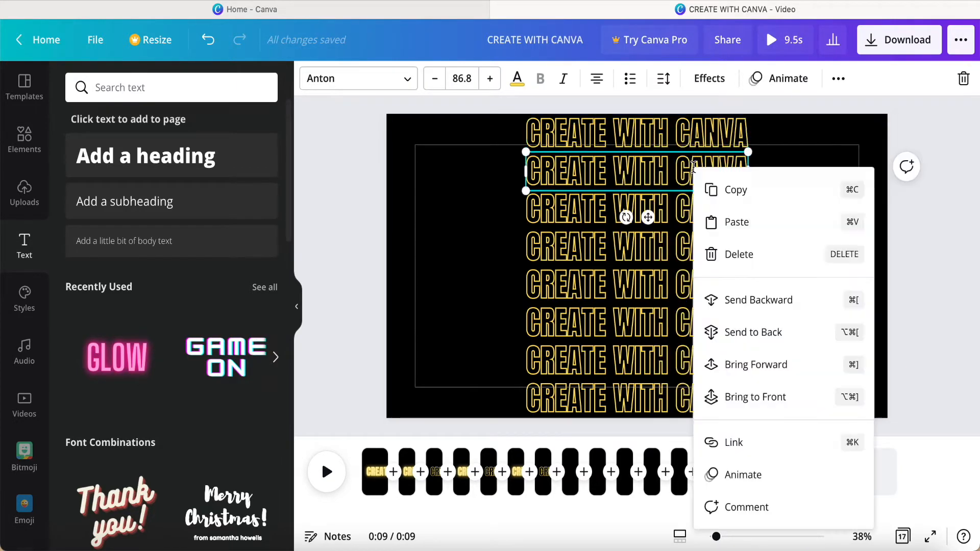
click(738, 223)
click(517, 78)
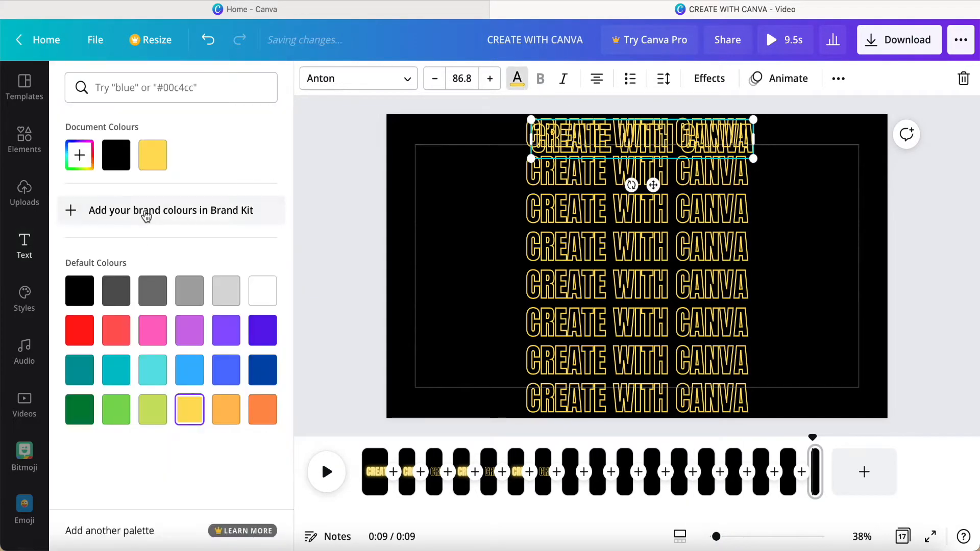
click(709, 78)
click(168, 413)
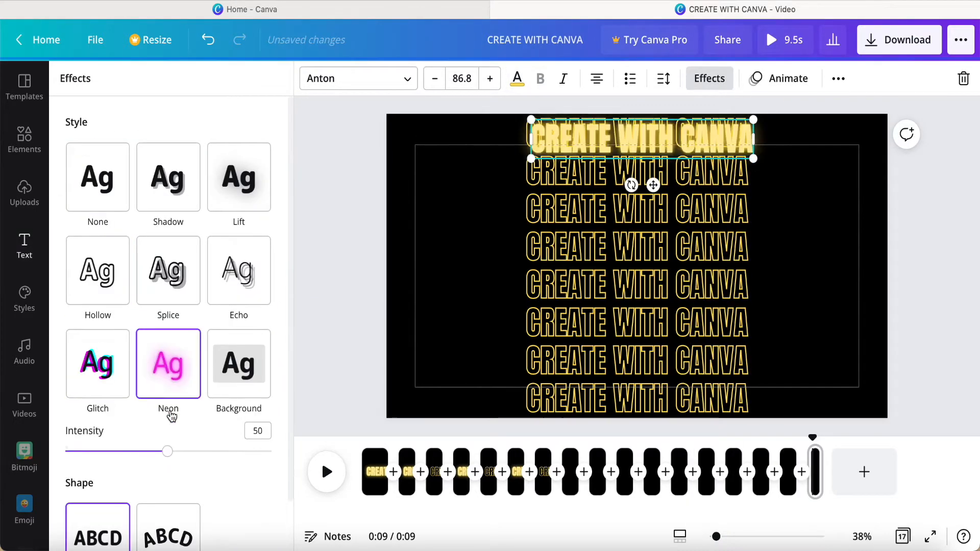
Move the neon heading exactly over the hollow heading in the second row.
drag(653, 185, 647, 233)
scroll(650, 217, up, 5)
scroll(669, 173, up, 1)
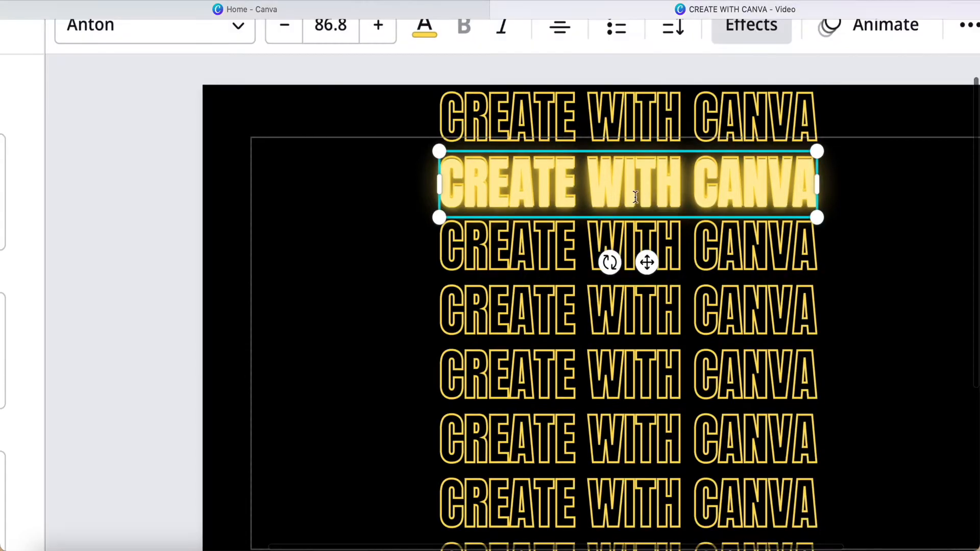
drag(646, 262, 646, 261)
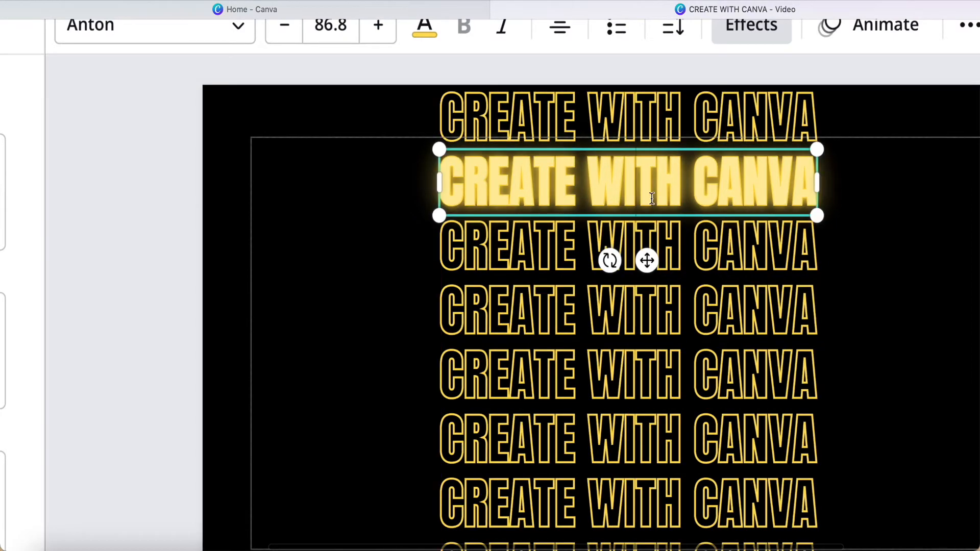
Copy the neon heading and place the pasted copy exactly over the fourth row.
right_click(647, 260)
click(676, 295)
click(588, 320)
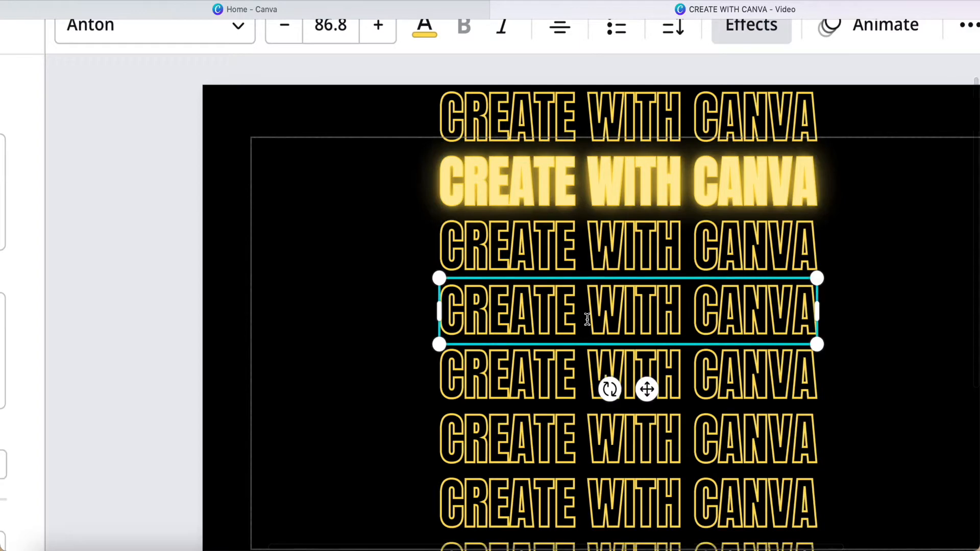
key(super+v)
drag(652, 267, 646, 389)
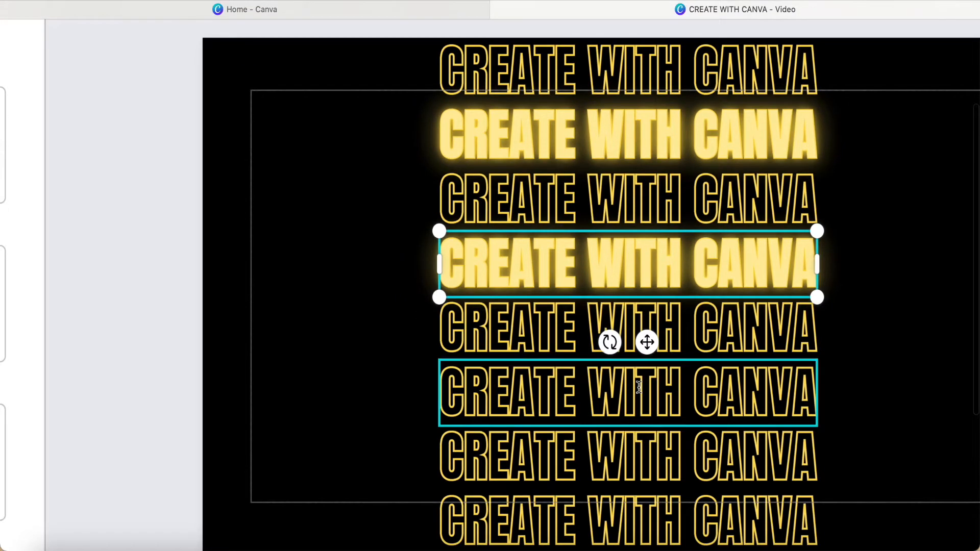
Paste two more copies of the neon heading and align them over the sixth and eighth rows.
right_click(643, 393)
click(663, 255)
drag(656, 222, 652, 471)
click(652, 449)
right_click(651, 449)
click(712, 281)
drag(645, 140, 654, 515)
scroll(863, 280, down, 5)
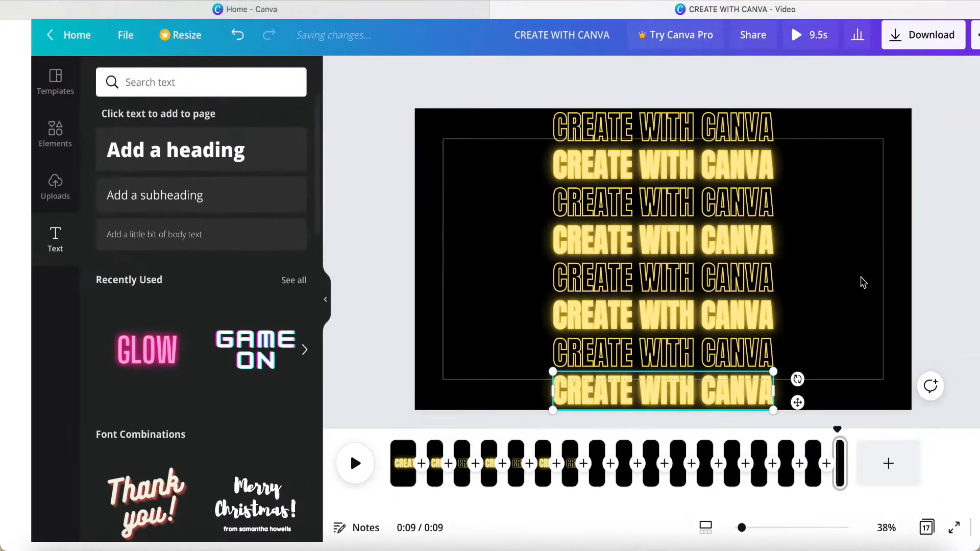
click(894, 282)
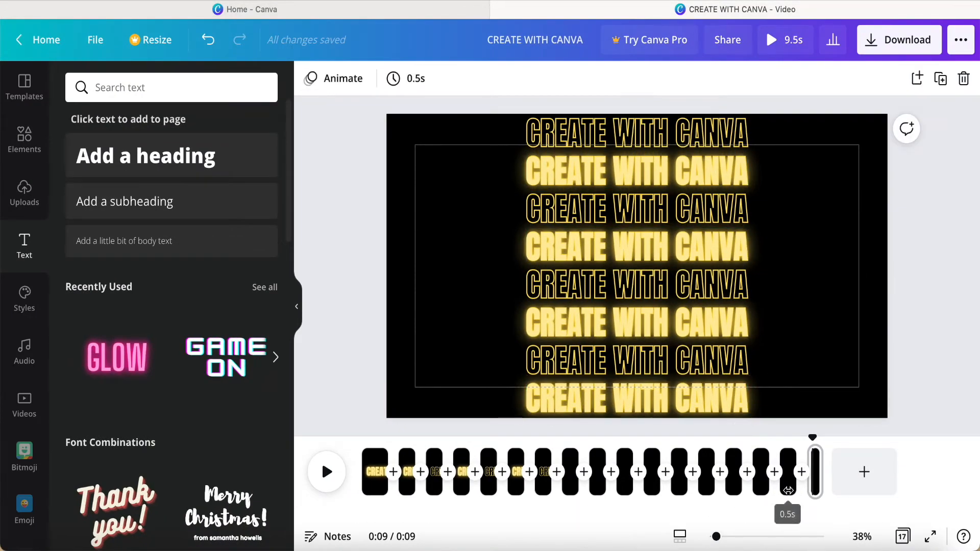
Duplicate the last page with the alternating hollow and neon rows.
click(815, 485)
right_click(815, 485)
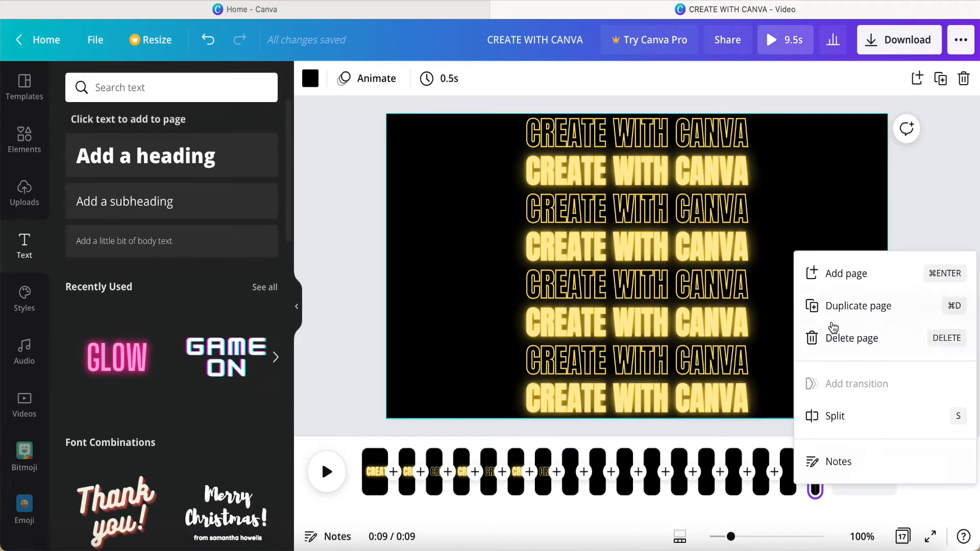
click(835, 280)
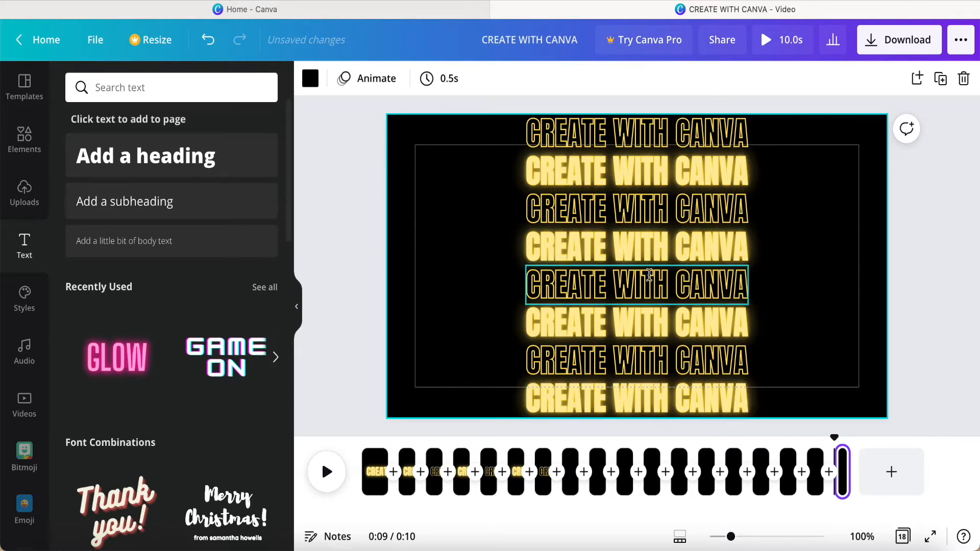
On the duplicated page, move each neon heading up one row so they cover the first, third, fifth and seventh rows.
click(641, 178)
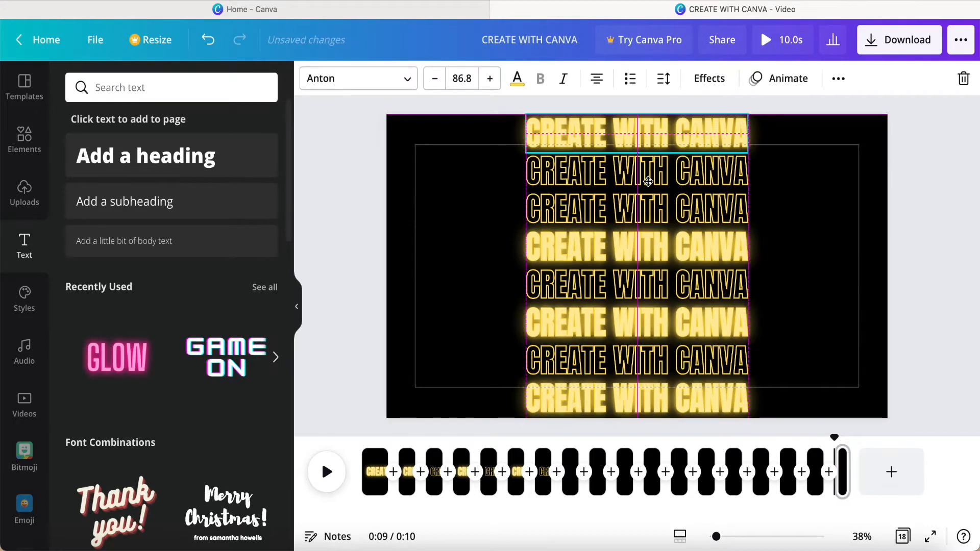
drag(648, 183, 648, 181)
drag(647, 295, 648, 254)
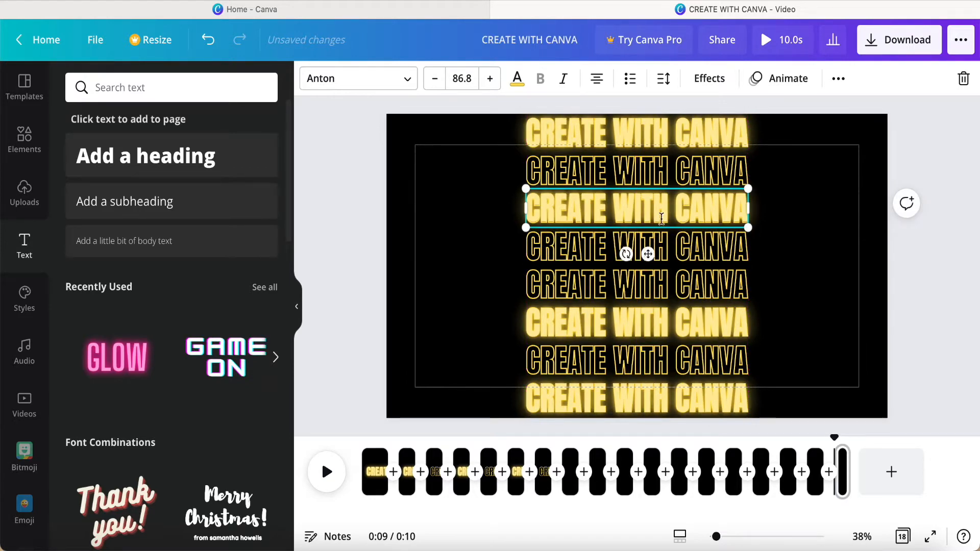
drag(647, 370, 647, 332)
click(649, 407)
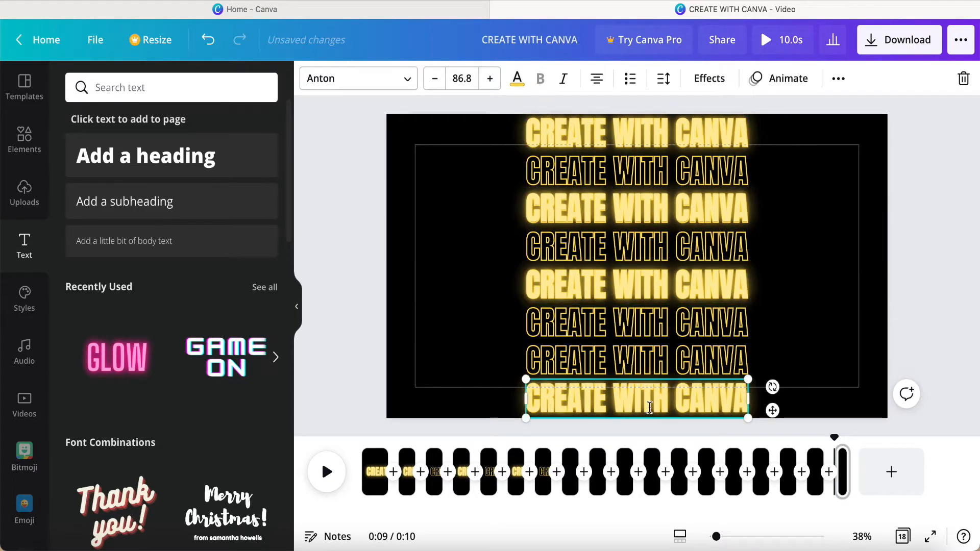
drag(771, 409, 772, 376)
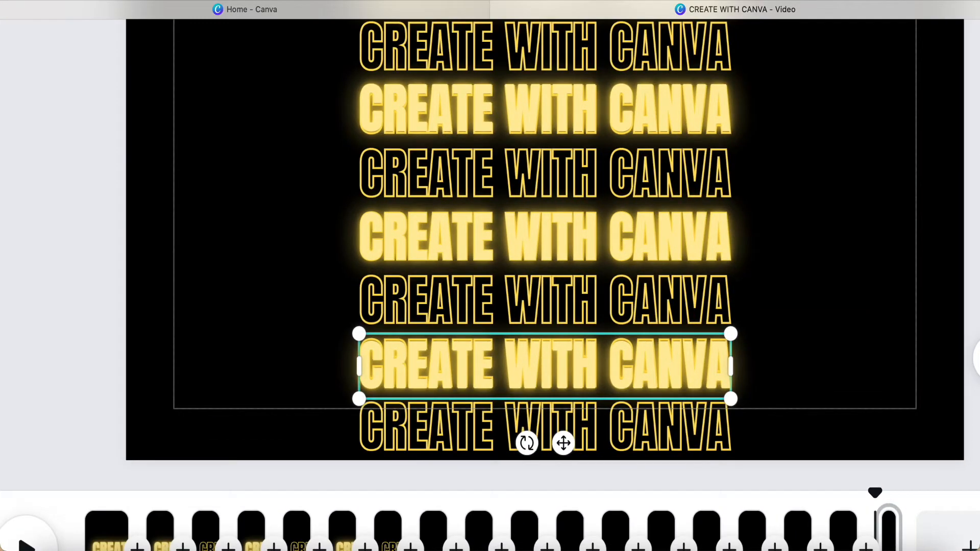
drag(563, 443, 563, 441)
scroll(578, 343, up, 4)
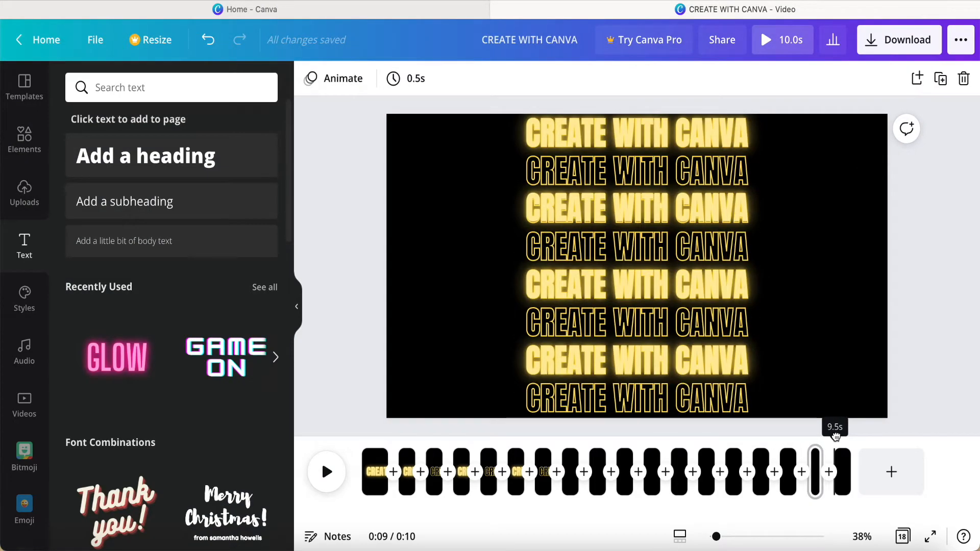
click(636, 209)
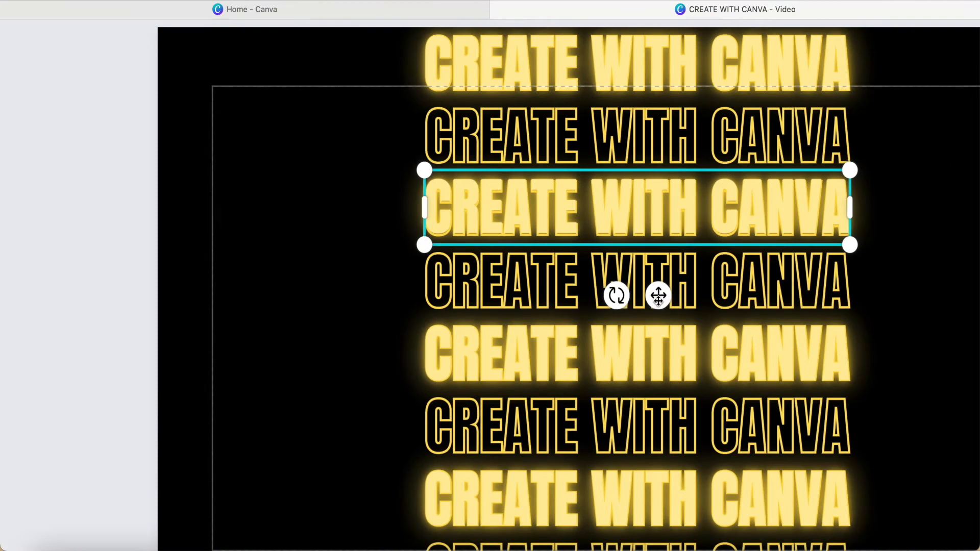
click(913, 310)
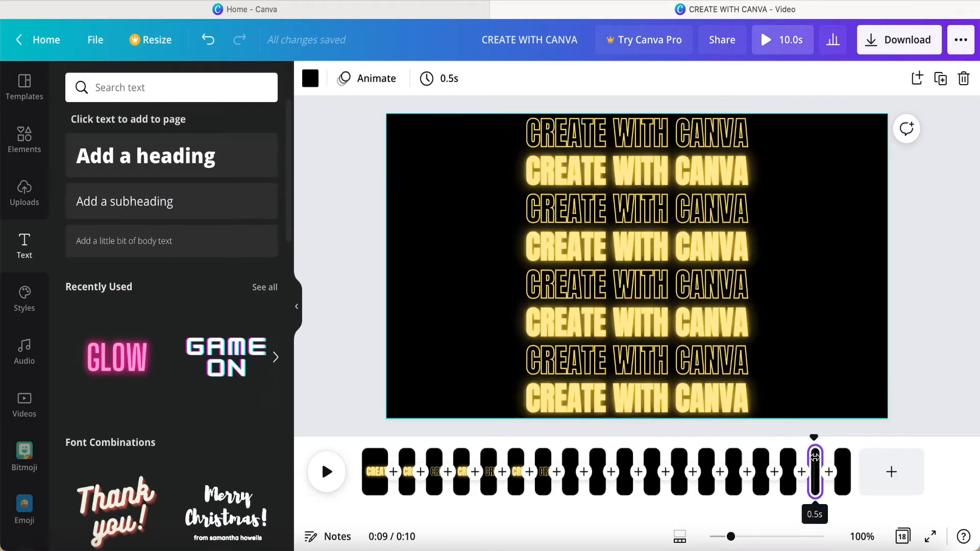
Duplicate the two alternating neon pages together twice, and add a blank page at the end of the video.
right_click(842, 457)
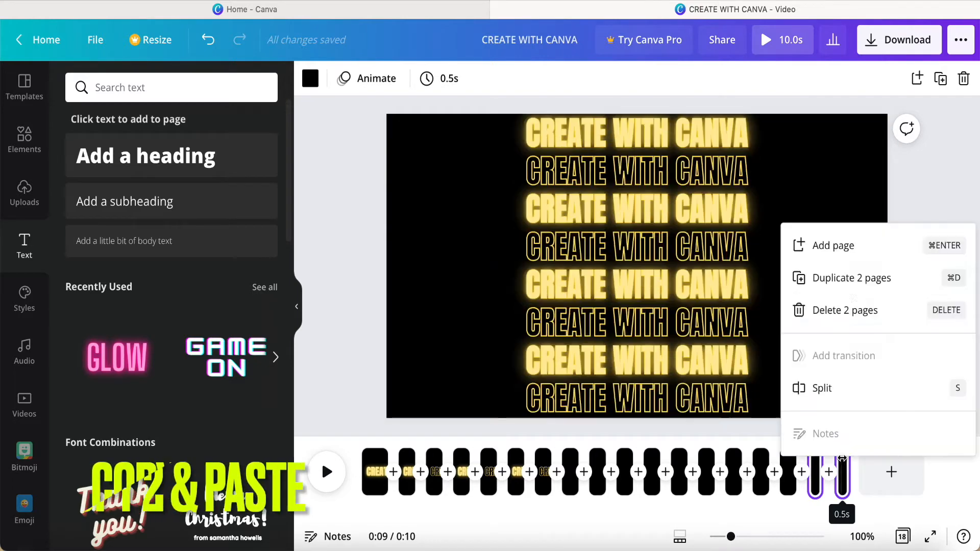
click(849, 283)
right_click(896, 455)
click(870, 283)
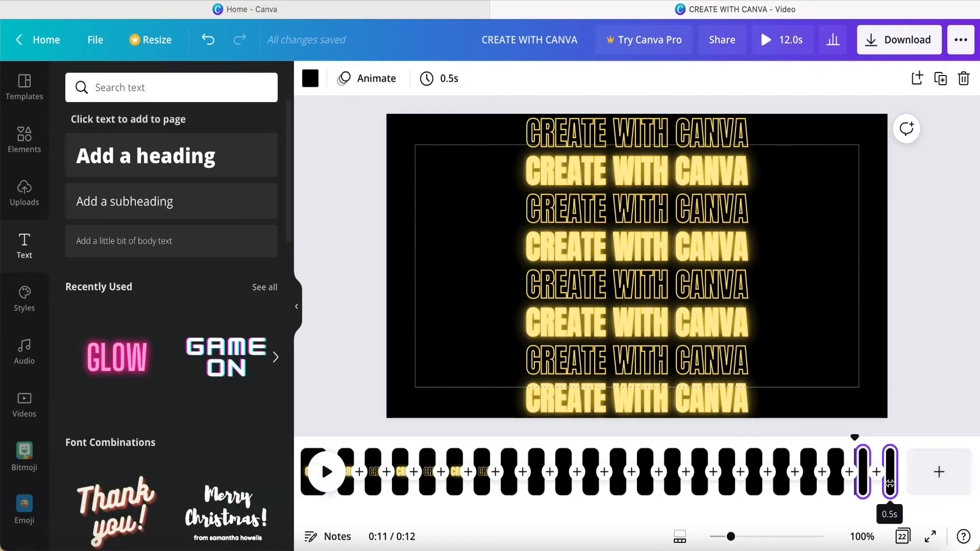
click(934, 474)
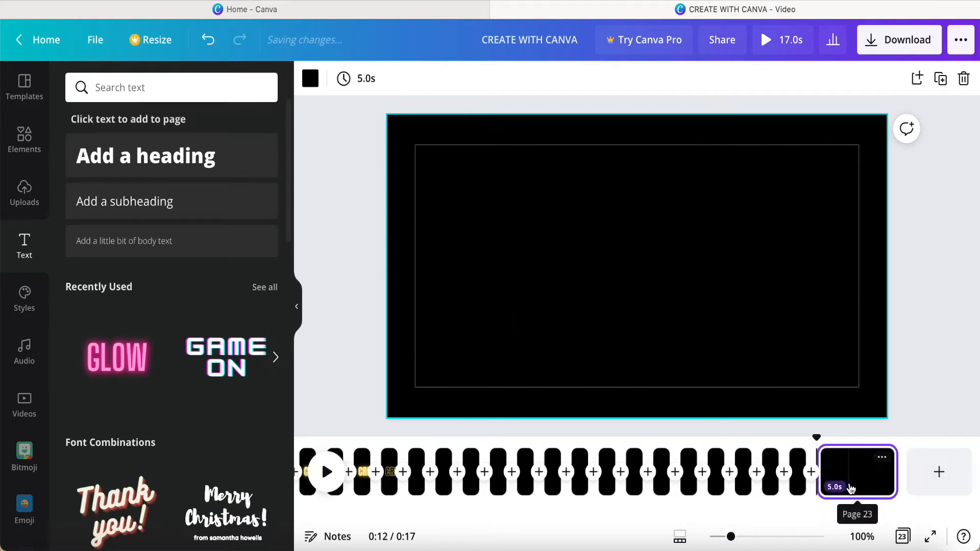
Add another blank page at the end and shorten the black page before it to 0.5 seconds.
click(938, 474)
click(782, 485)
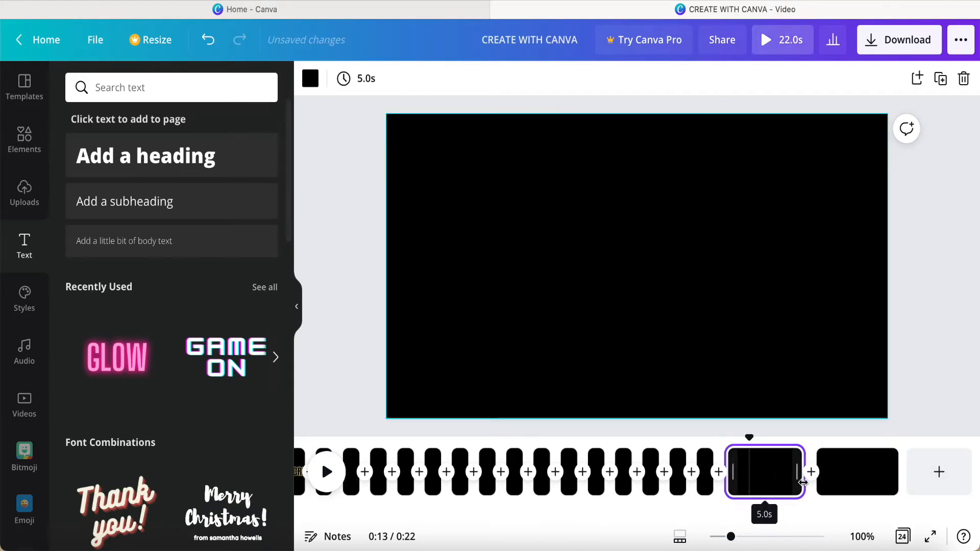
drag(803, 482, 744, 482)
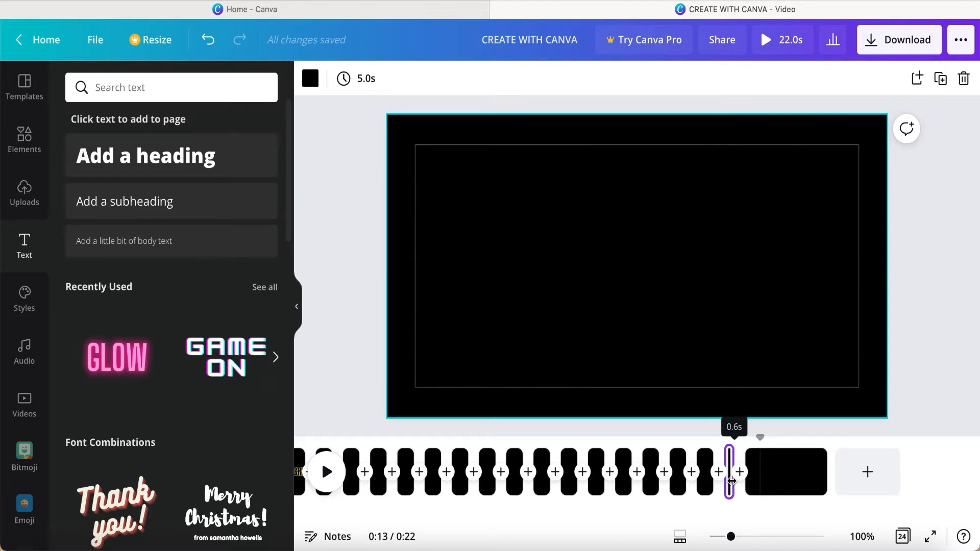
drag(730, 481, 731, 484)
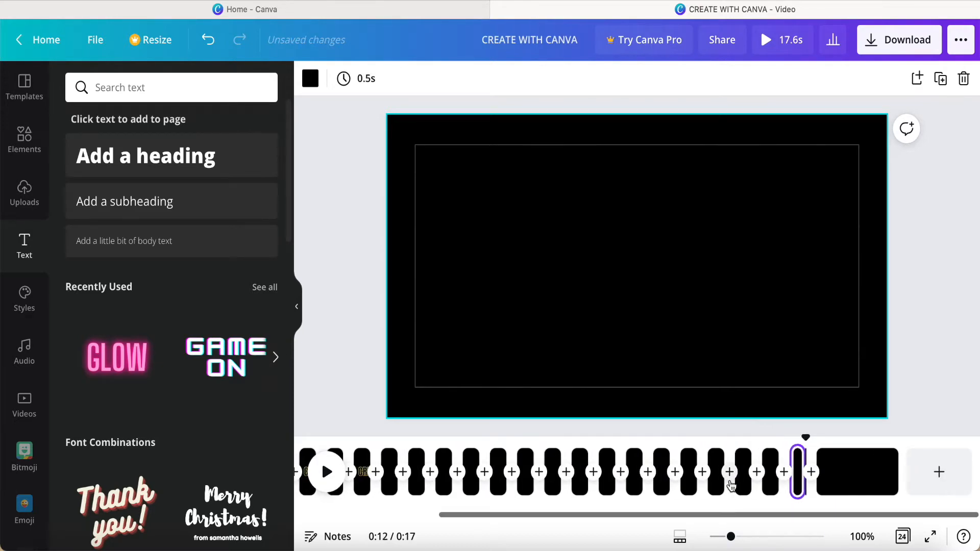
Change the last page's background colour to the yellow from the document colours.
click(769, 489)
click(797, 487)
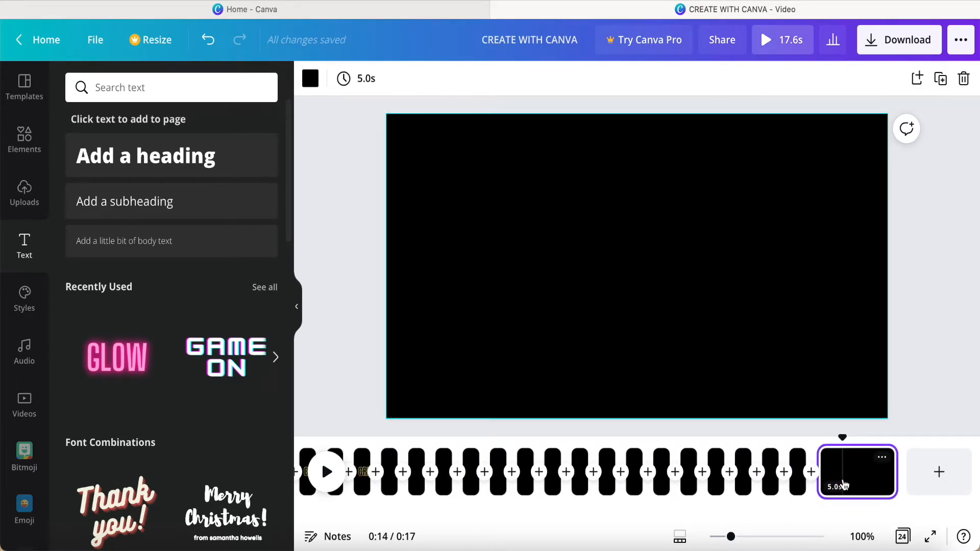
click(310, 80)
click(152, 158)
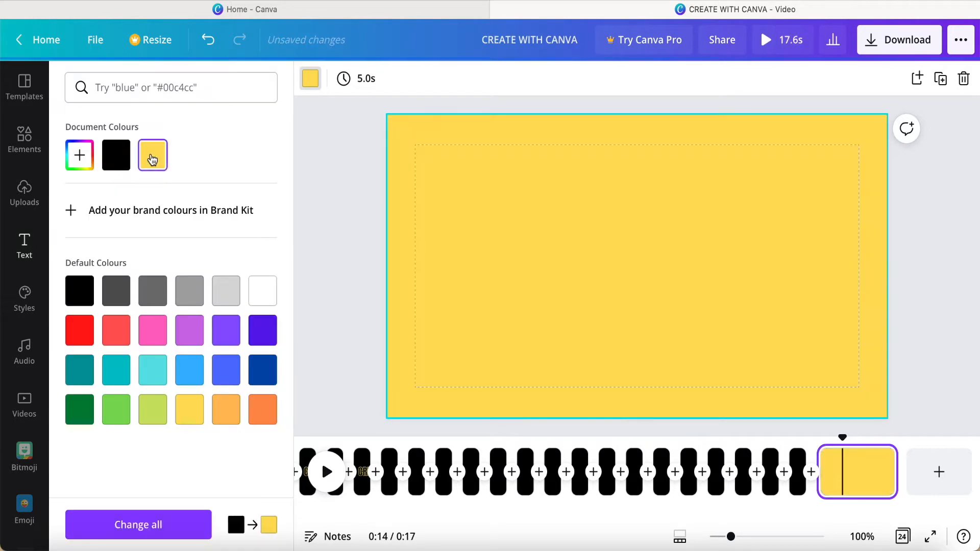
Insert the recently used 39-second brown-toned video on the yellow page and set it as the page background.
click(24, 146)
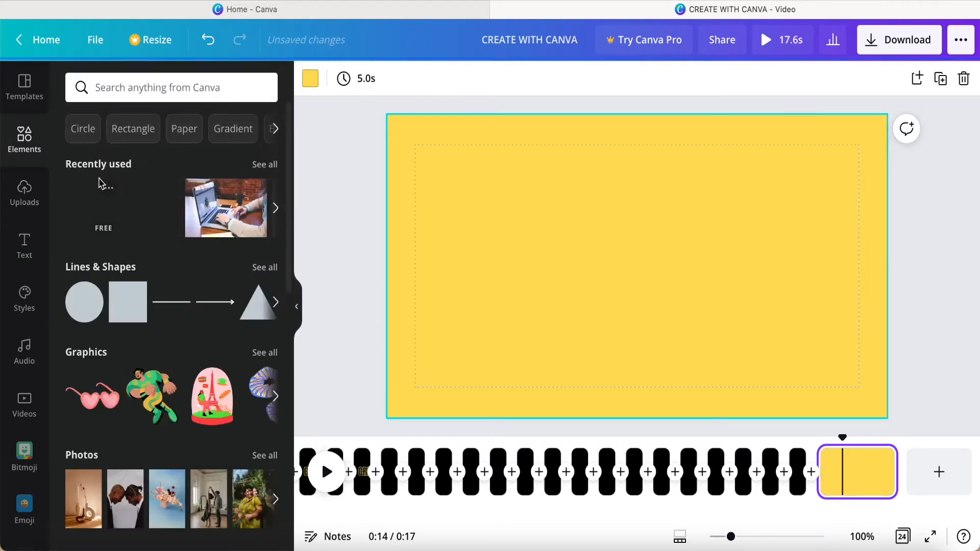
click(258, 165)
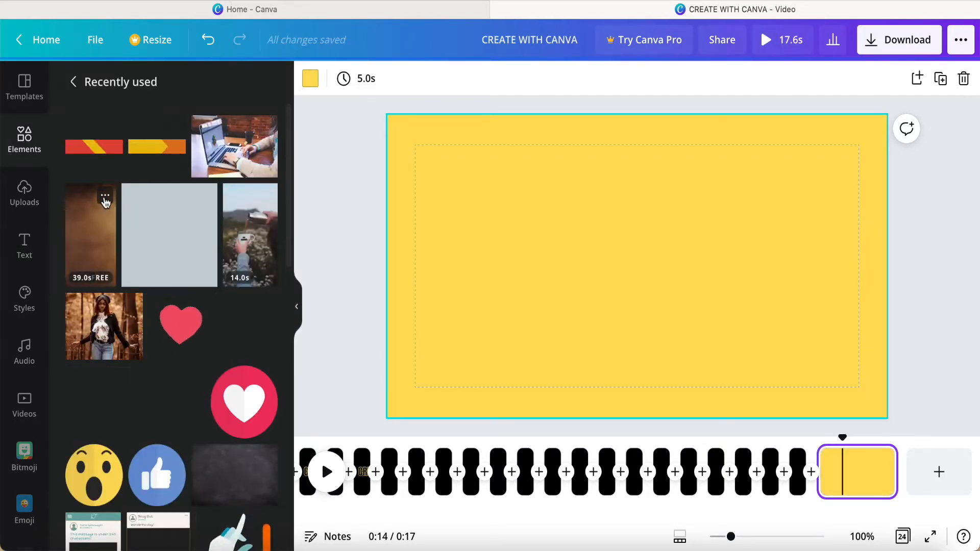
click(105, 197)
click(76, 232)
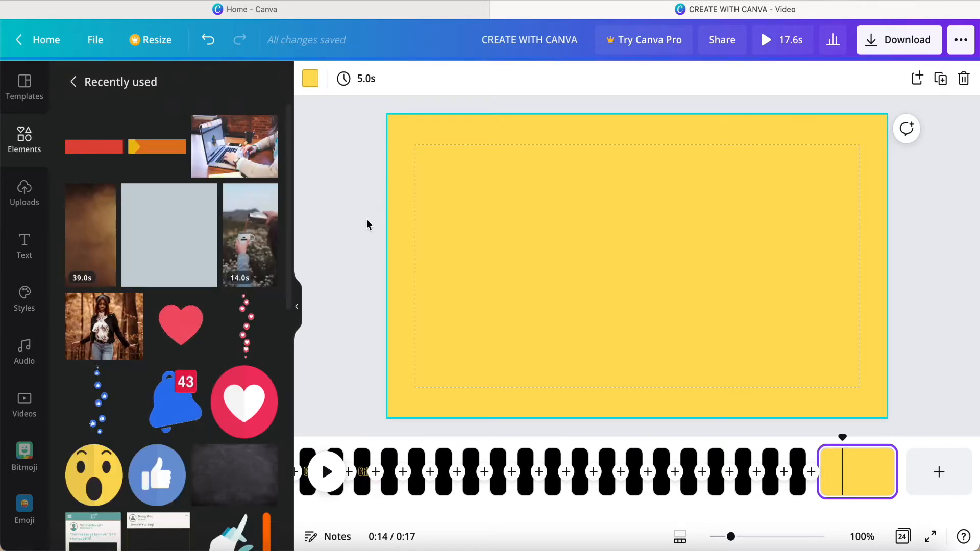
right_click(618, 248)
click(689, 457)
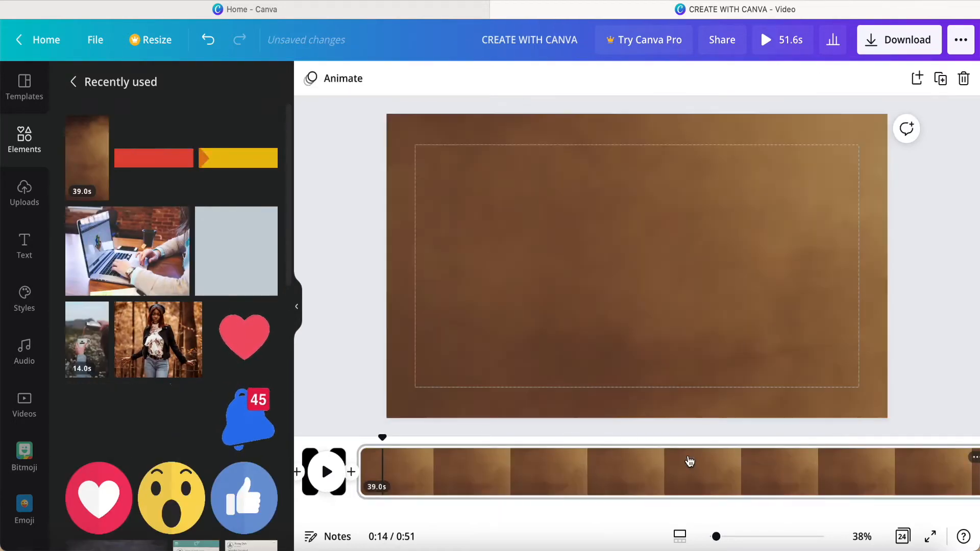
Trim the end of the background video page to keep only its opening part.
click(686, 481)
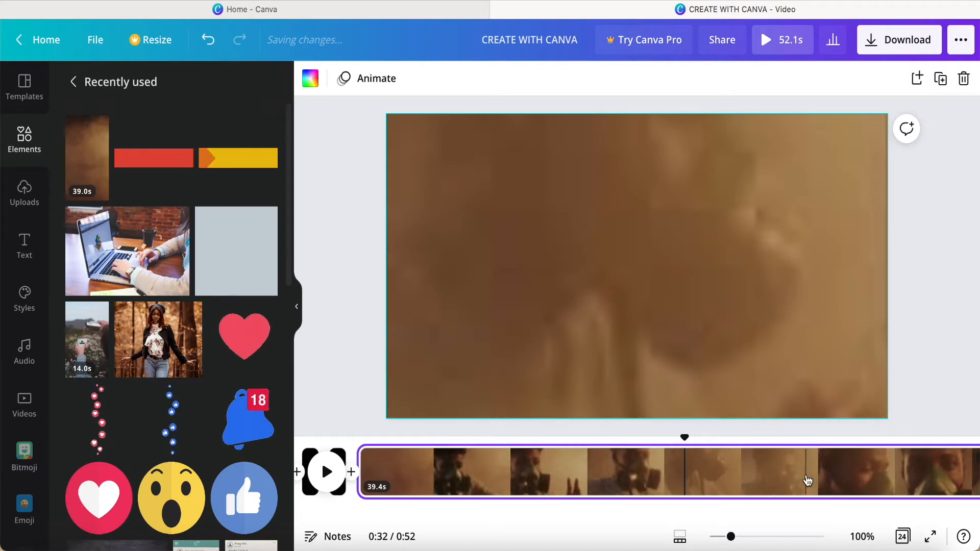
scroll(881, 482, right, 2)
drag(889, 474, 477, 461)
scroll(445, 468, right, 2)
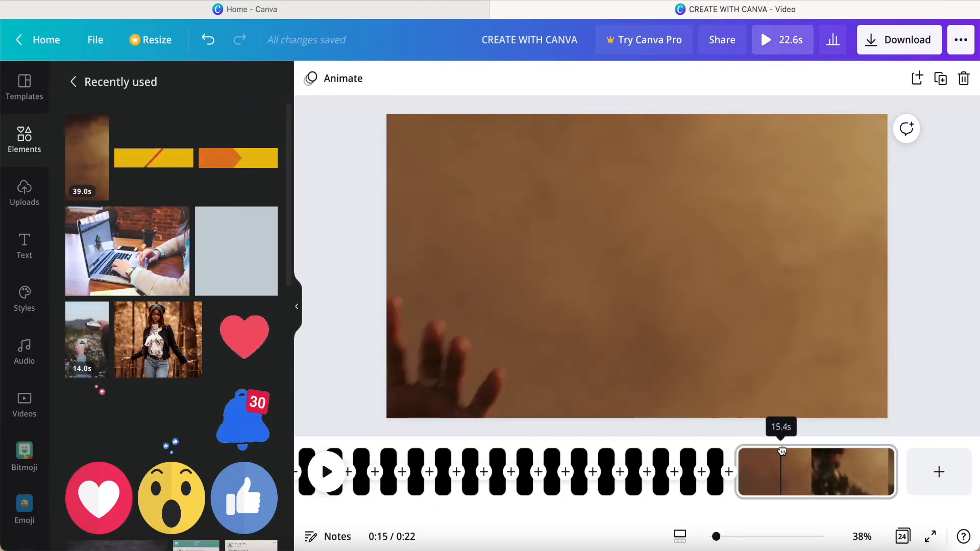
Split the video page just before the man appears, leaving the empty brown backdrop as a separate page.
click(811, 456)
click(882, 456)
click(837, 383)
drag(738, 485, 741, 486)
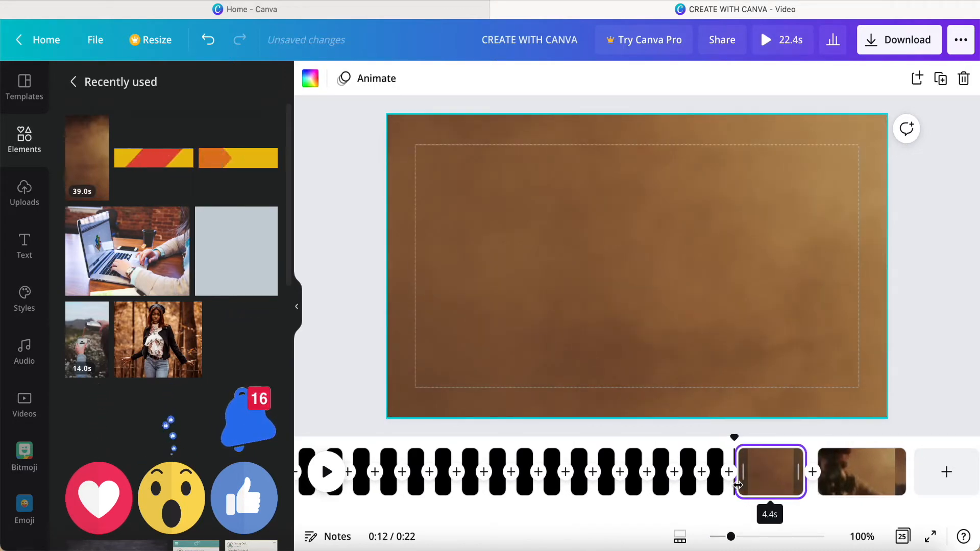
Trim the two split video pages to 4.5 seconds each.
click(861, 472)
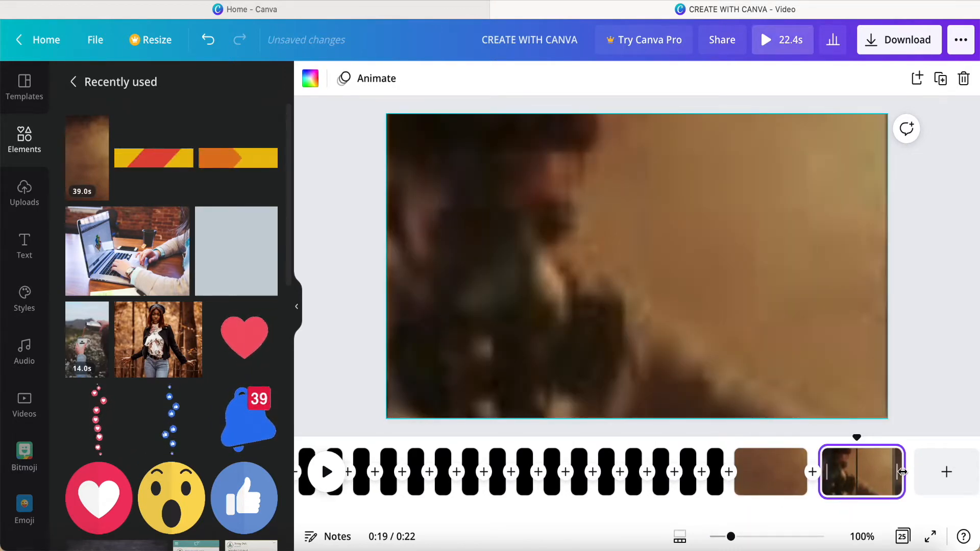
drag(903, 472, 882, 473)
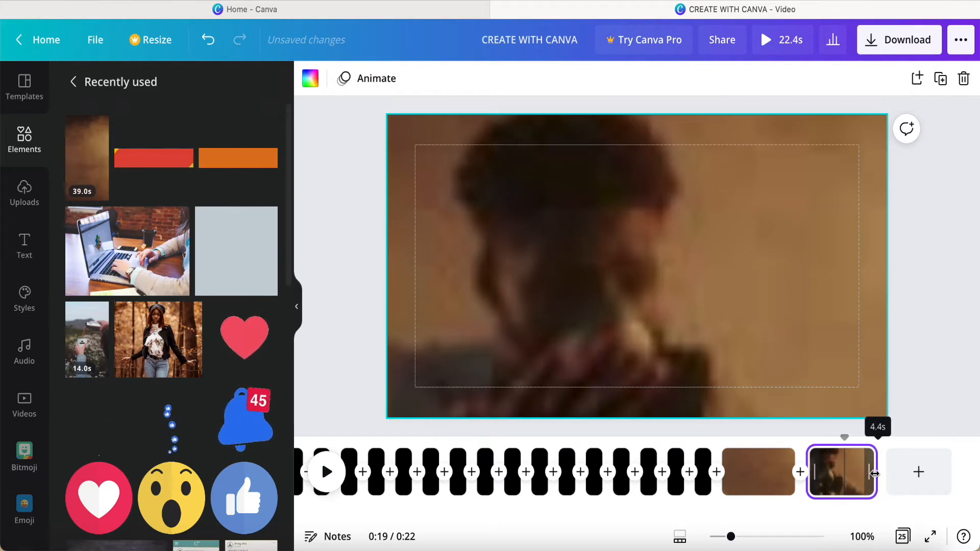
drag(876, 473, 875, 473)
click(803, 484)
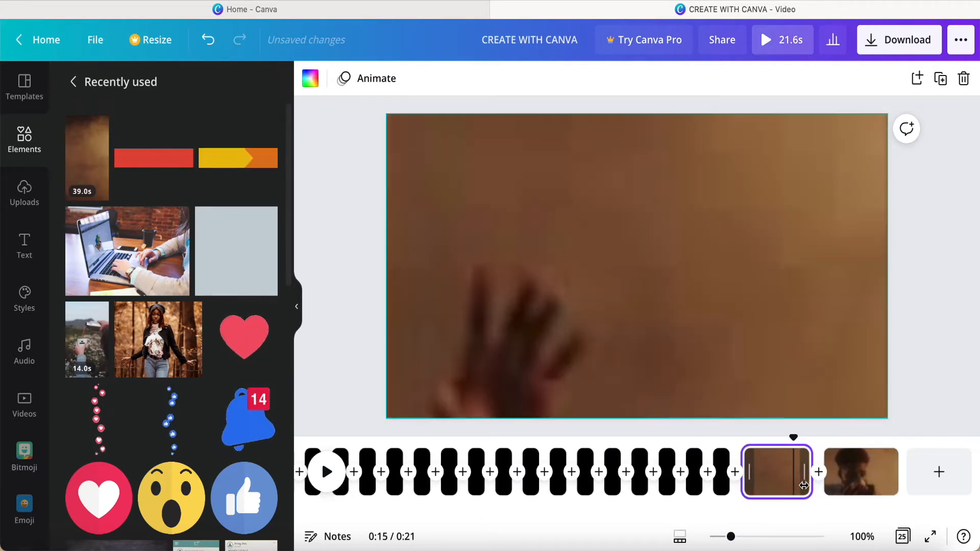
drag(806, 483, 808, 484)
Slightly lower the opacity of the first split page's background video so the yellow tints it.
click(770, 467)
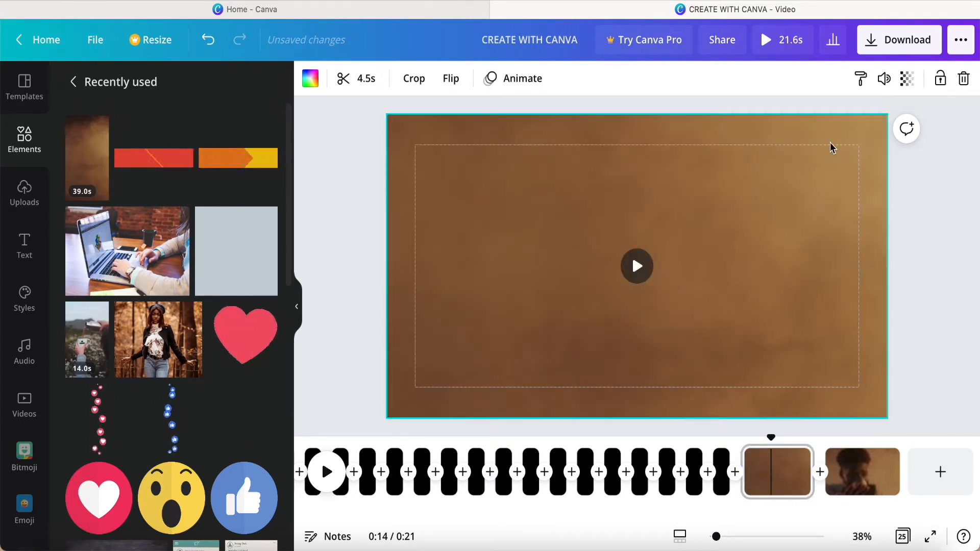
click(906, 78)
drag(858, 123, 847, 127)
click(561, 273)
Add a heading in the Anton font reading "WANT TO KNOW HOW ?" over two lines on the first video page.
click(24, 245)
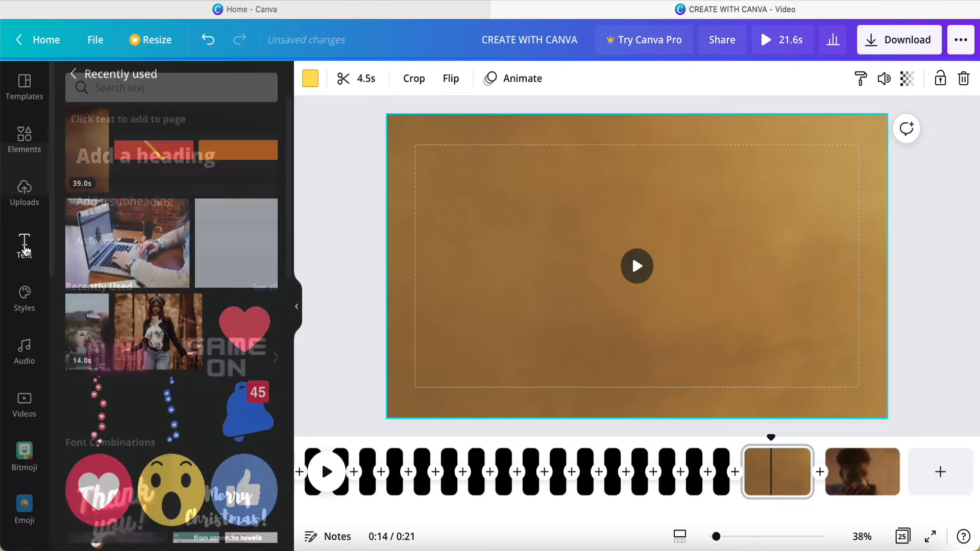
click(195, 156)
click(408, 82)
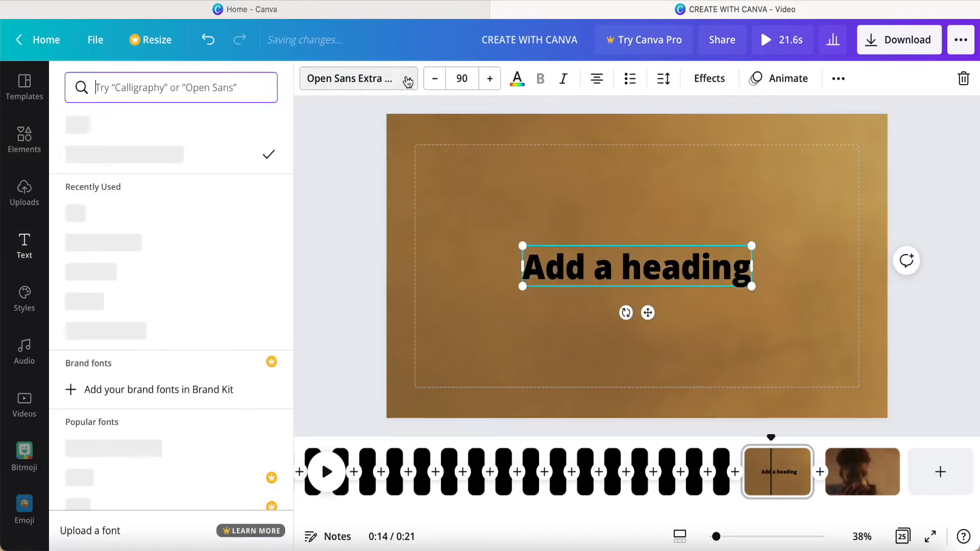
click(81, 124)
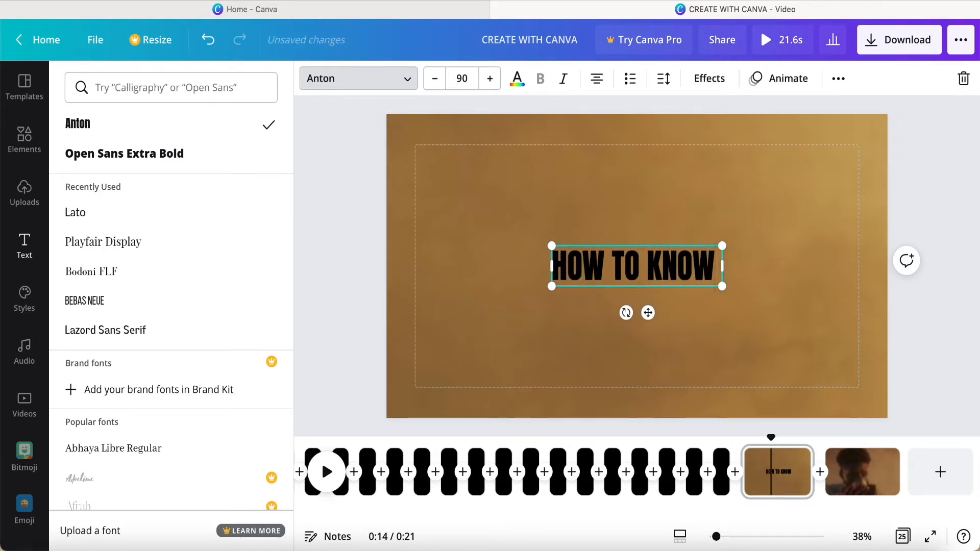
key(BackSpace)
key(BackSpace)
key(BackSpace)
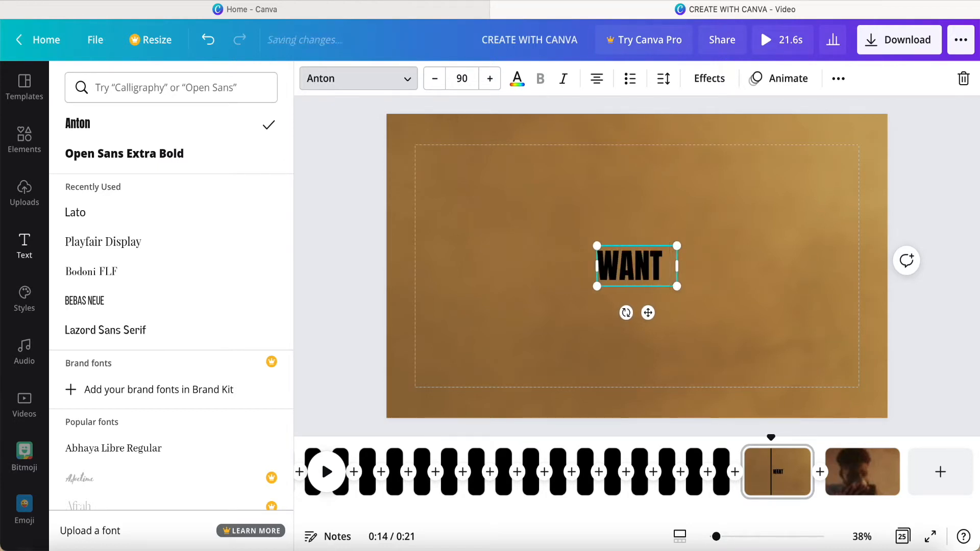
key(Return)
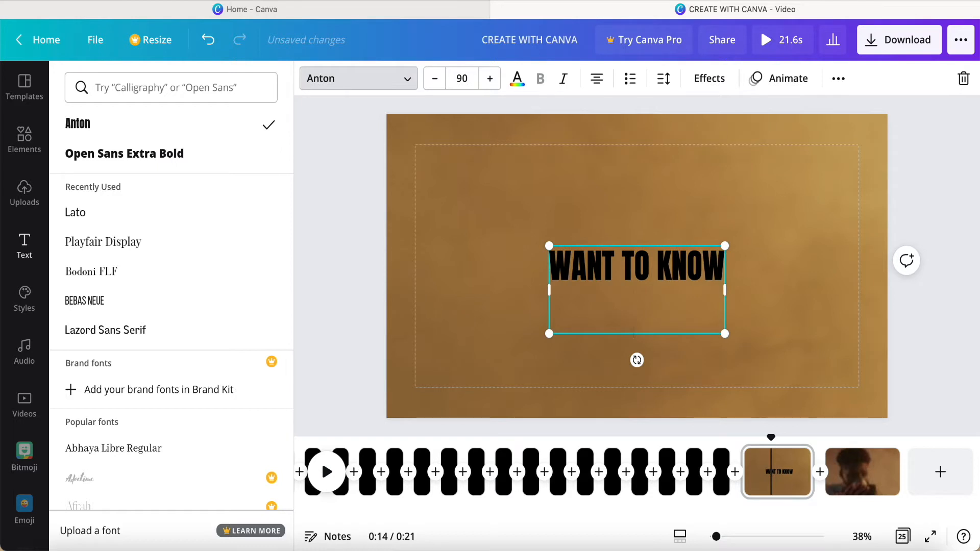
Enlarge the heading to font size 228 so it spans the page margins, and centre it on the page.
drag(725, 246, 859, 178)
drag(549, 334, 413, 399)
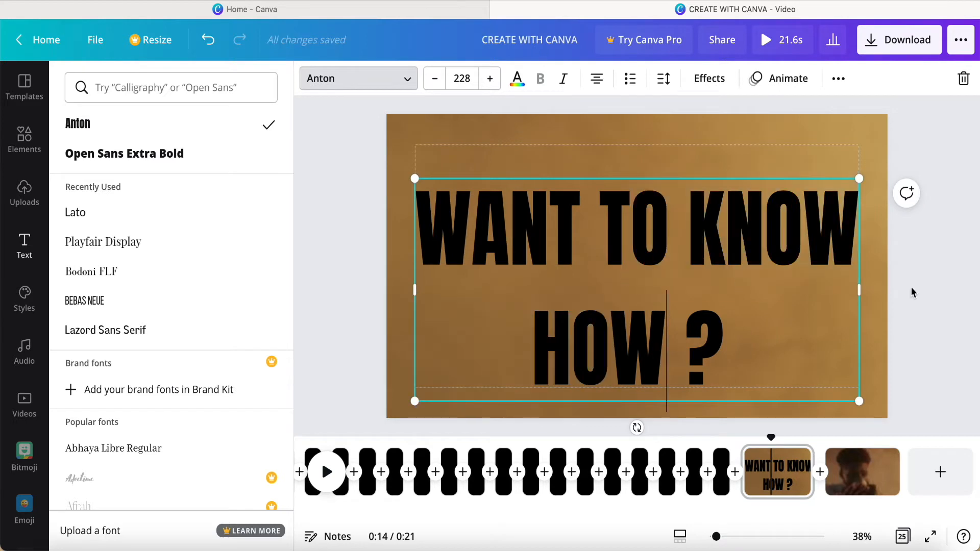
click(910, 286)
click(693, 299)
drag(692, 299, 692, 279)
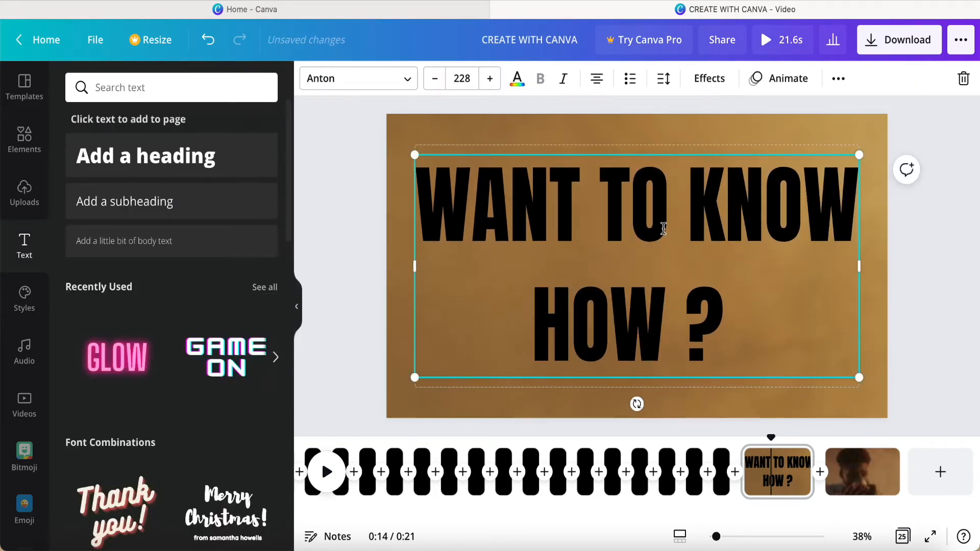
Colour the heading yellow and apply a Shadow effect in black.
click(517, 79)
click(153, 156)
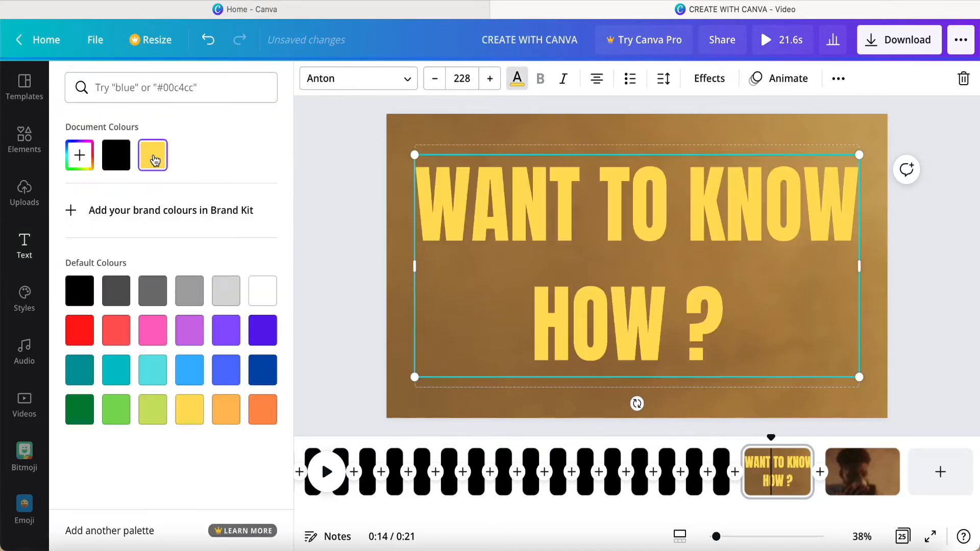
click(701, 79)
click(158, 190)
click(257, 411)
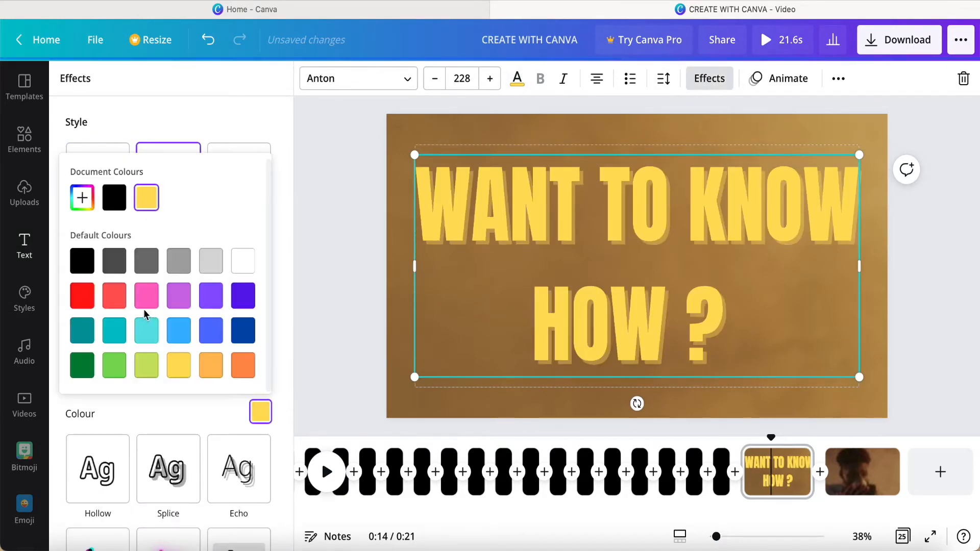
click(114, 199)
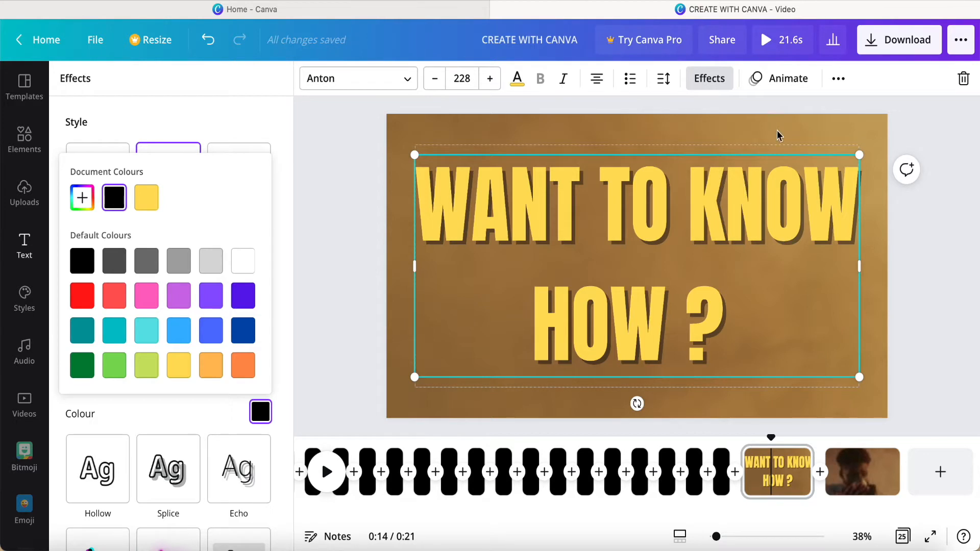
Apply the Typewriter text animation to the heading.
click(758, 81)
click(98, 309)
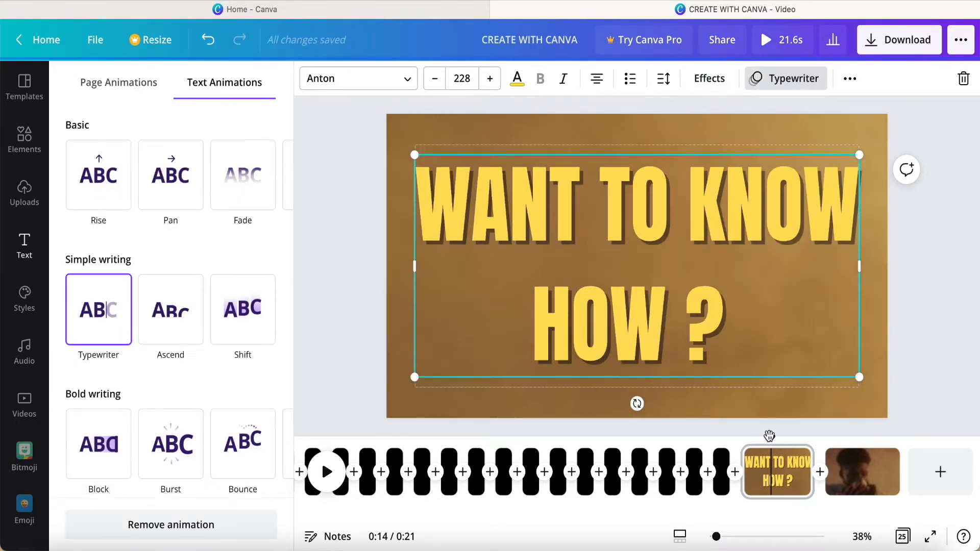
click(921, 367)
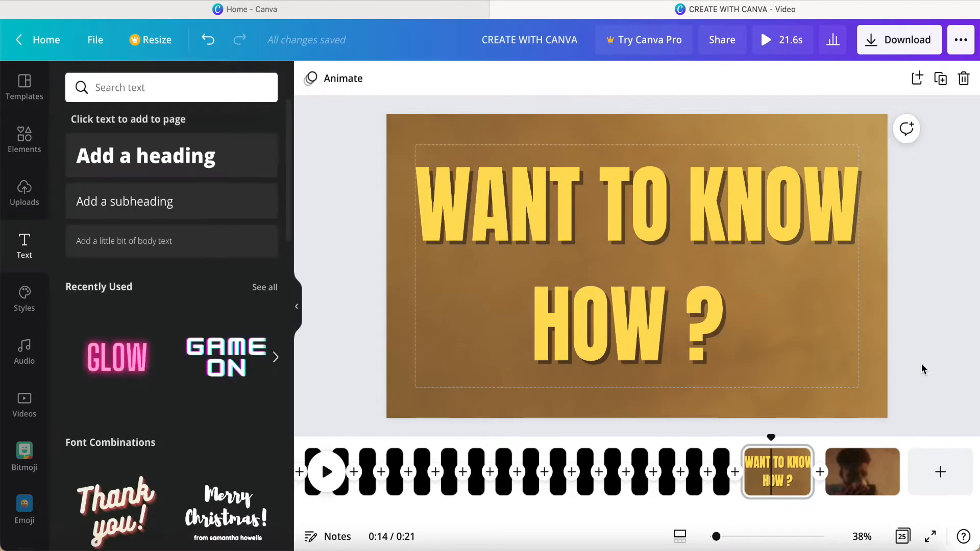
Set the transparency of the last page's background video to 80.
click(862, 470)
click(787, 235)
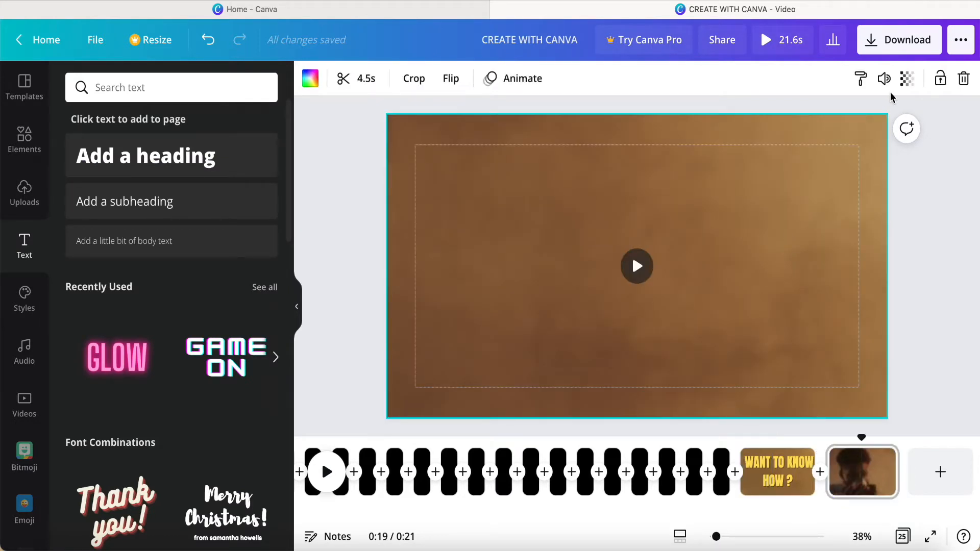
click(906, 78)
drag(861, 123, 846, 130)
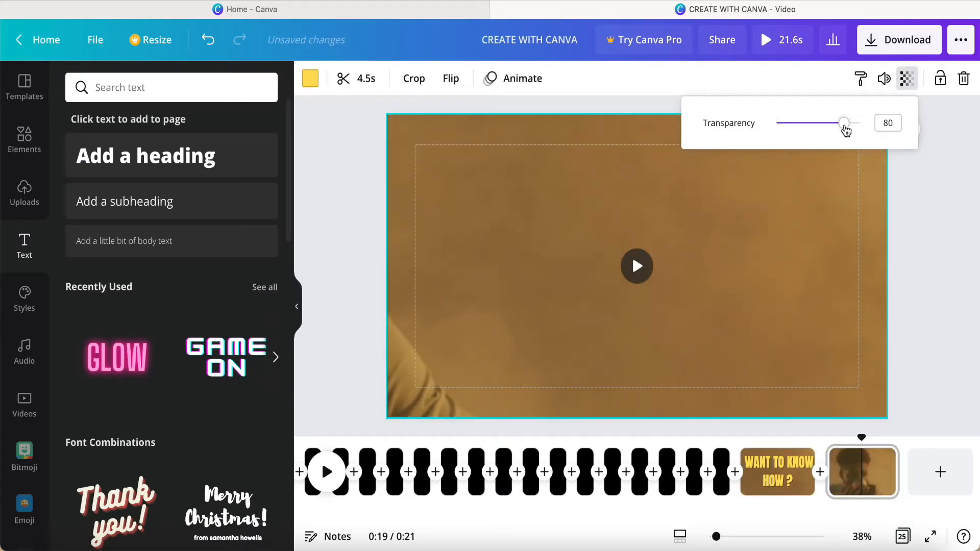
click(896, 266)
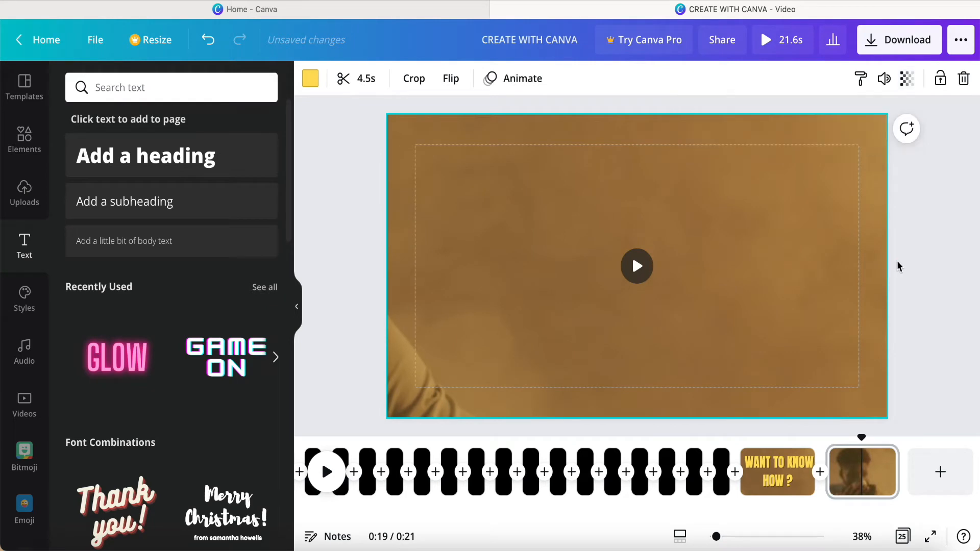
Add a new page with the Woman Using Macbook photo as its background and set the photo's transparency to 80.
click(934, 476)
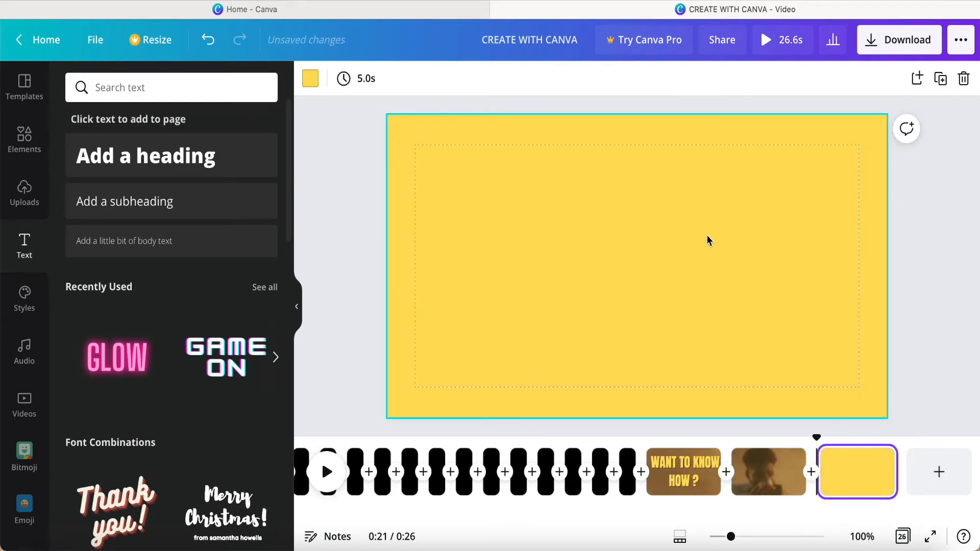
click(24, 136)
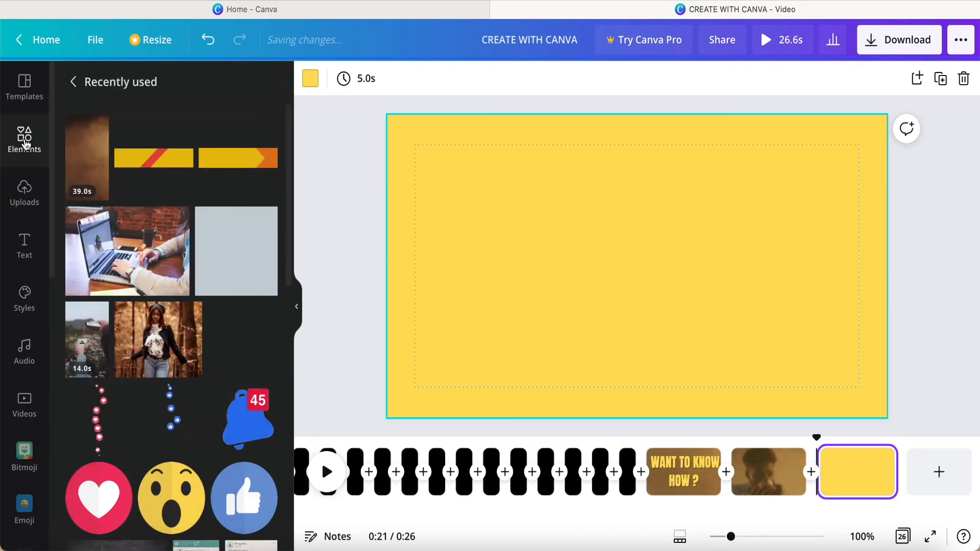
click(178, 218)
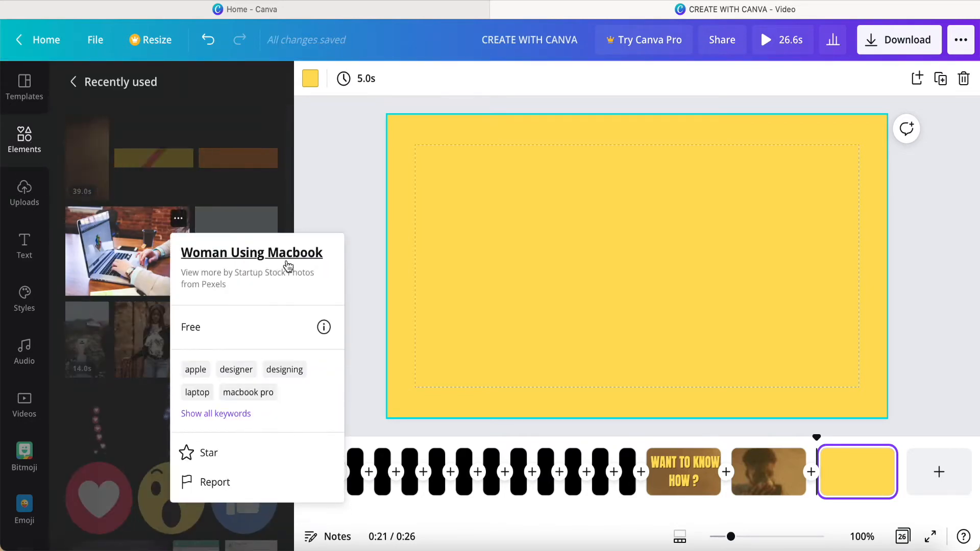
click(118, 257)
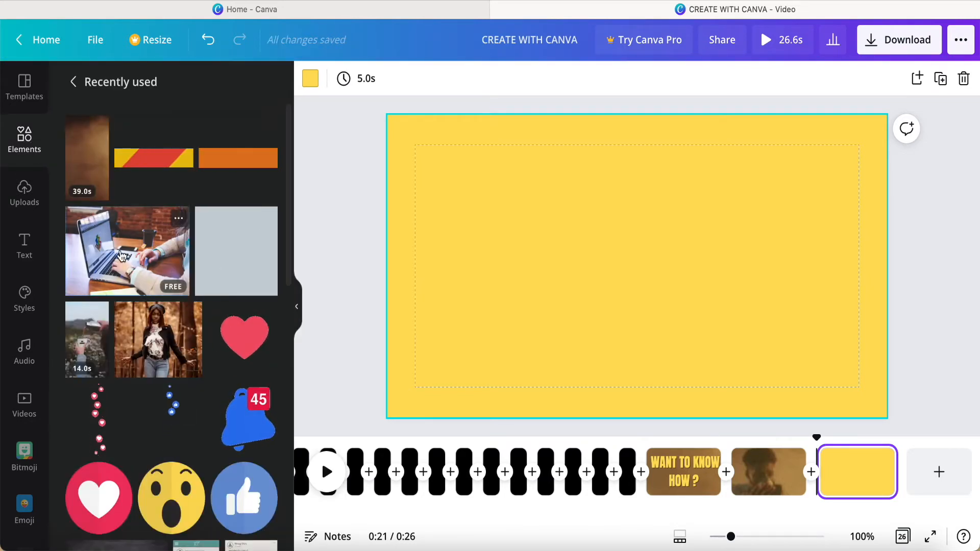
click(121, 255)
right_click(556, 388)
click(620, 480)
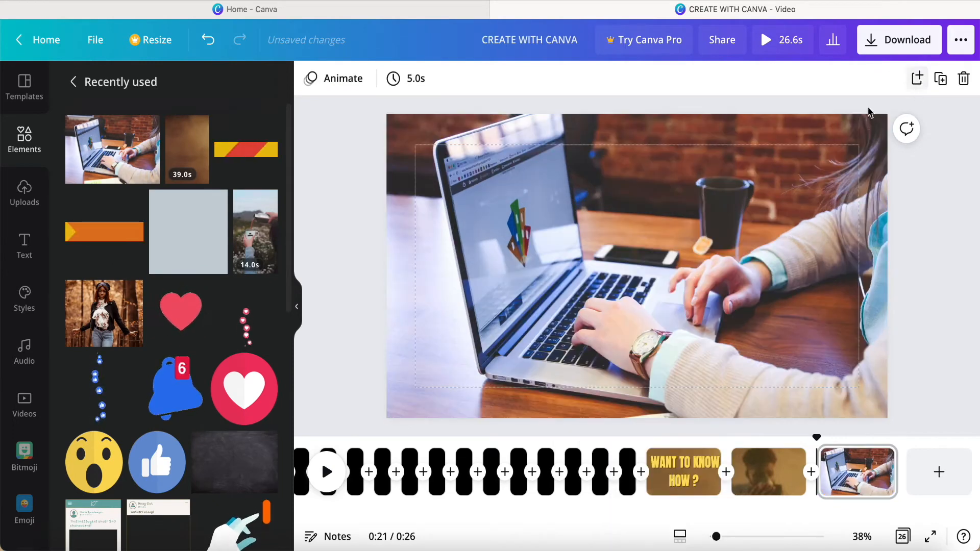
click(906, 78)
drag(860, 123, 845, 124)
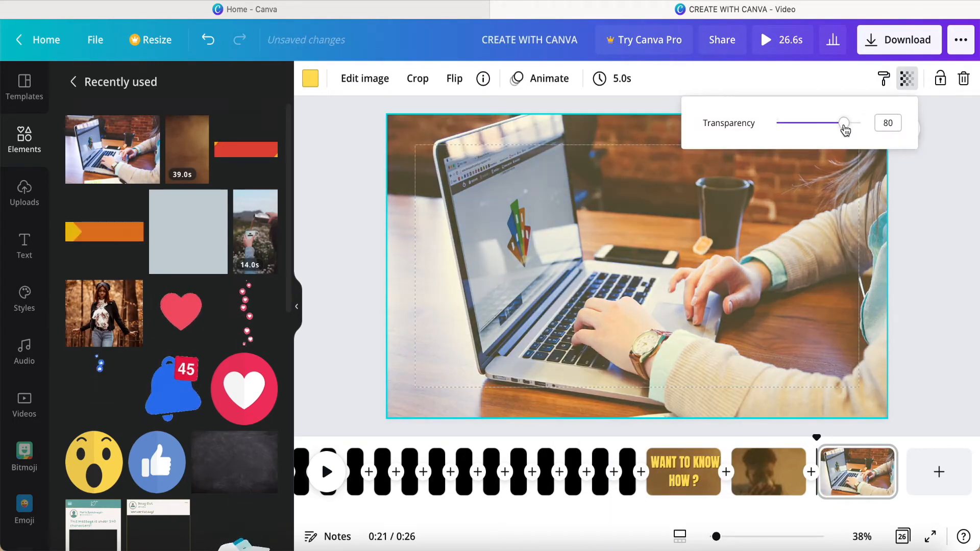
Add the animated orange and yellow rectangle arrow wipe and stretch it across the full page width over the photo's upper half.
click(132, 203)
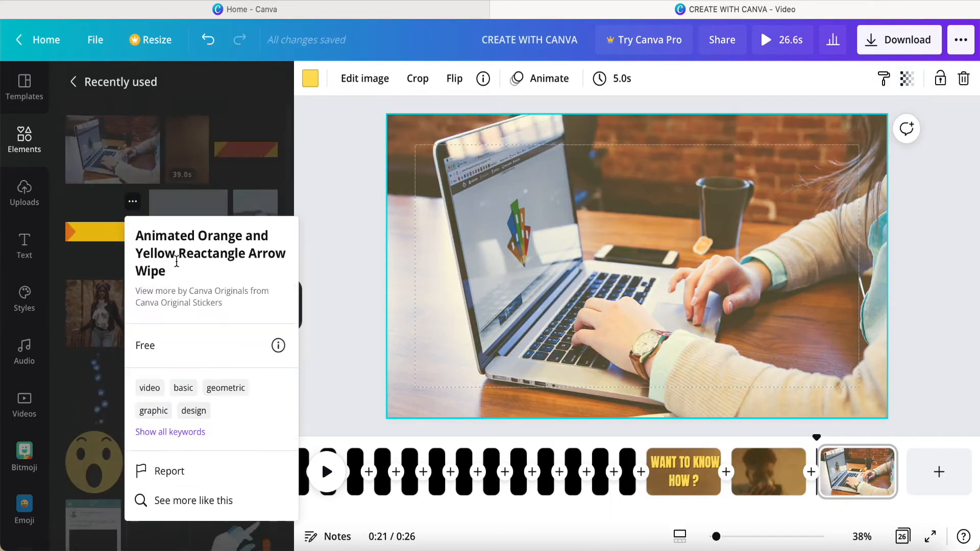
click(102, 232)
drag(586, 250, 562, 182)
drag(837, 255, 889, 265)
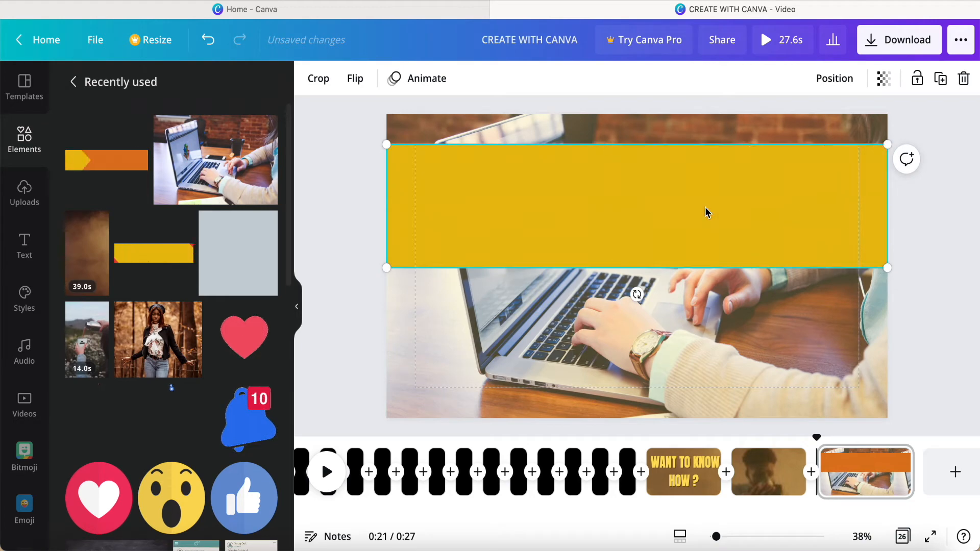
Add a heading in the Anton font and place it on the orange and yellow band.
click(24, 244)
click(106, 162)
click(403, 79)
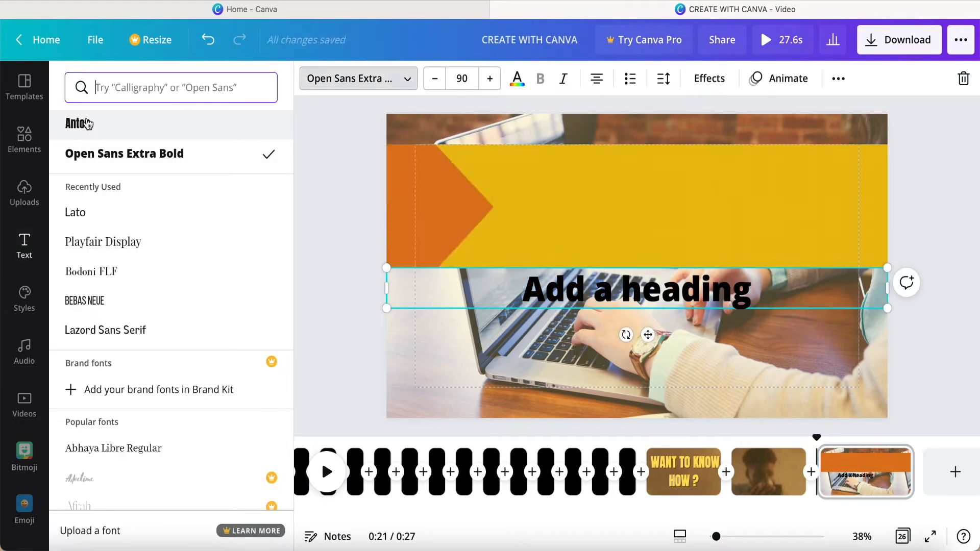
click(82, 123)
drag(529, 313, 530, 211)
Replace the heading text with "Becoming a Canva Designer" and, on a second line, "in a easy way".
click(716, 194)
key(BackSpace)
key(BackSpace)
key(BackSpace)
key(BackSpace)
key(BackSpace)
key(BackSpace)
key(BackSpace)
key(BackSpace)
key(BackSpace)
key(BackSpace)
key(BackSpace)
key(BackSpace)
key(BackSpace)
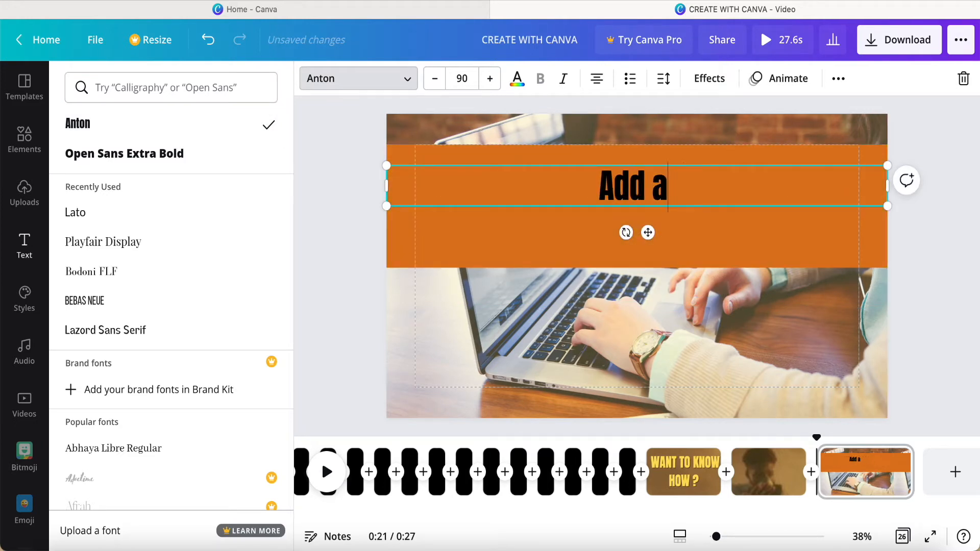
text(BE)
key(BackSpace)
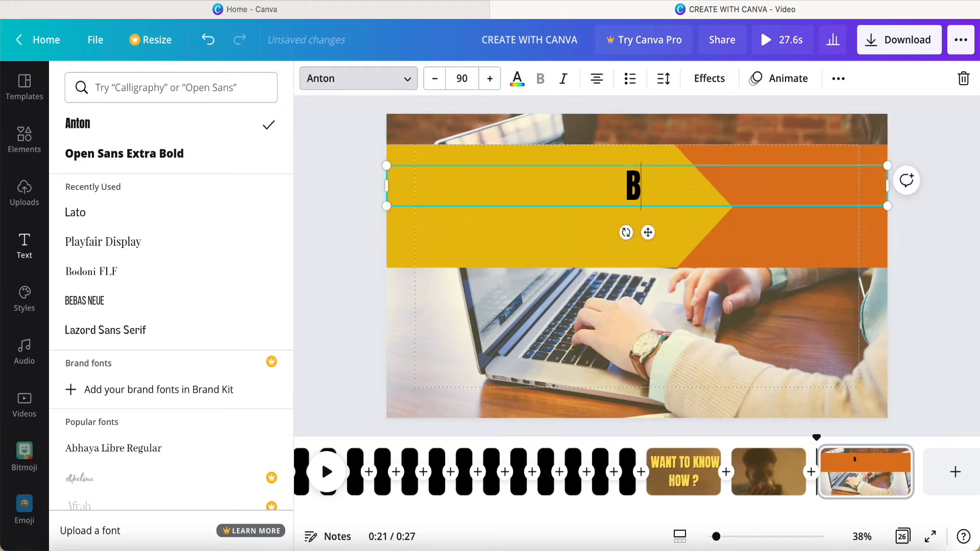
text(ecoming )
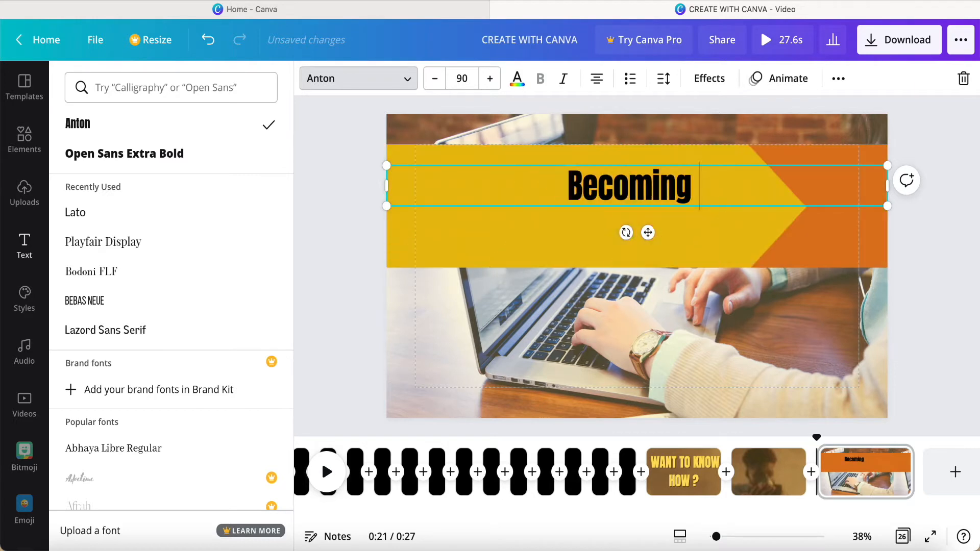
text(a Canva )
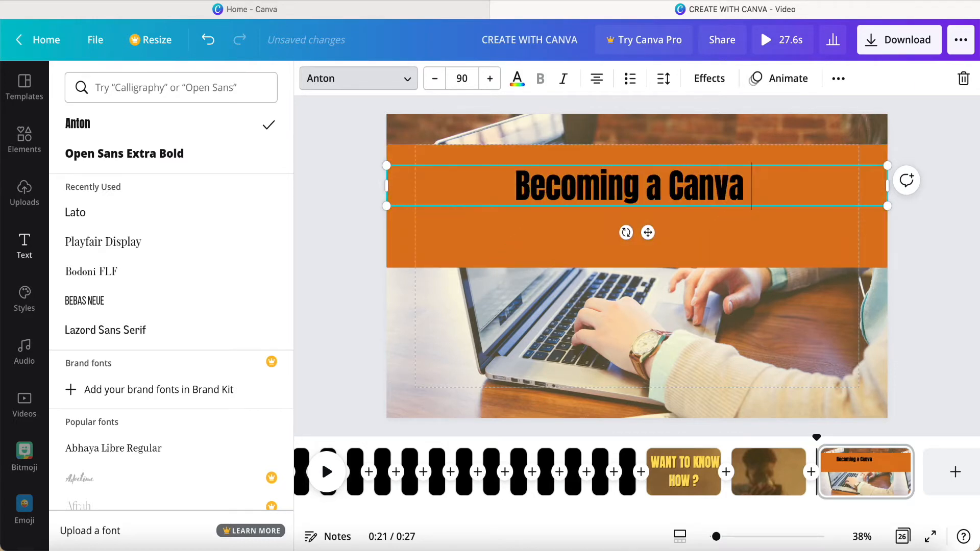
text(Designer)
key(Return)
text(in a eas)
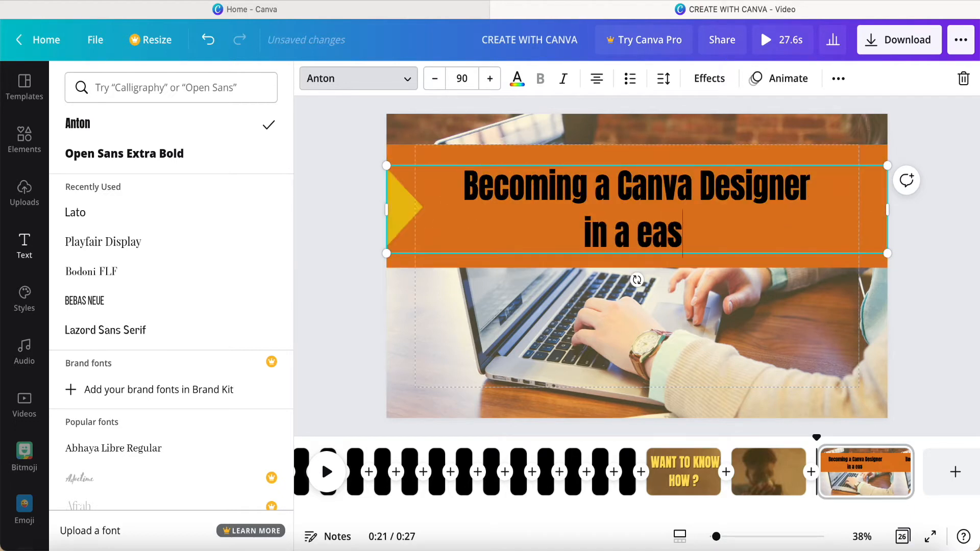
text(y way)
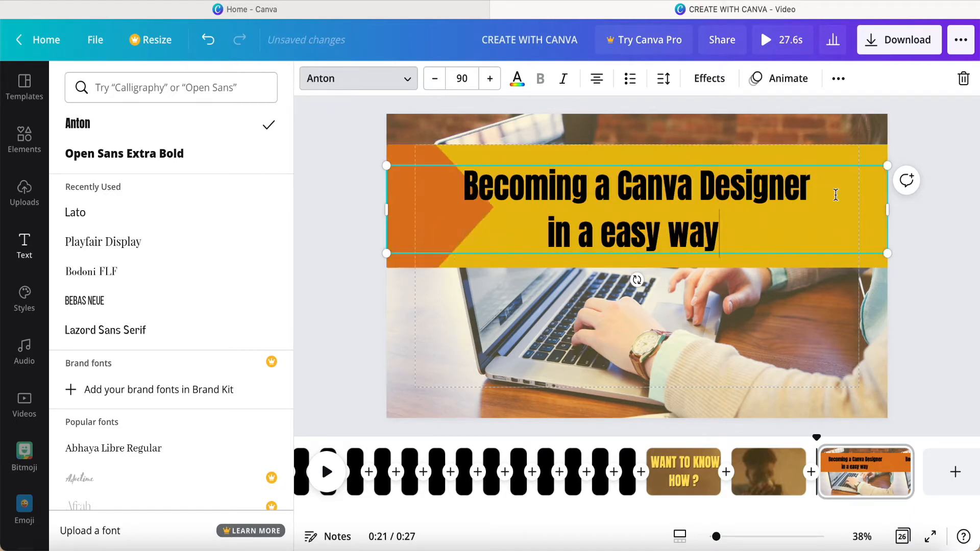
Narrow the heading's text box and centre it horizontally on the band.
drag(888, 211, 799, 221)
click(625, 248)
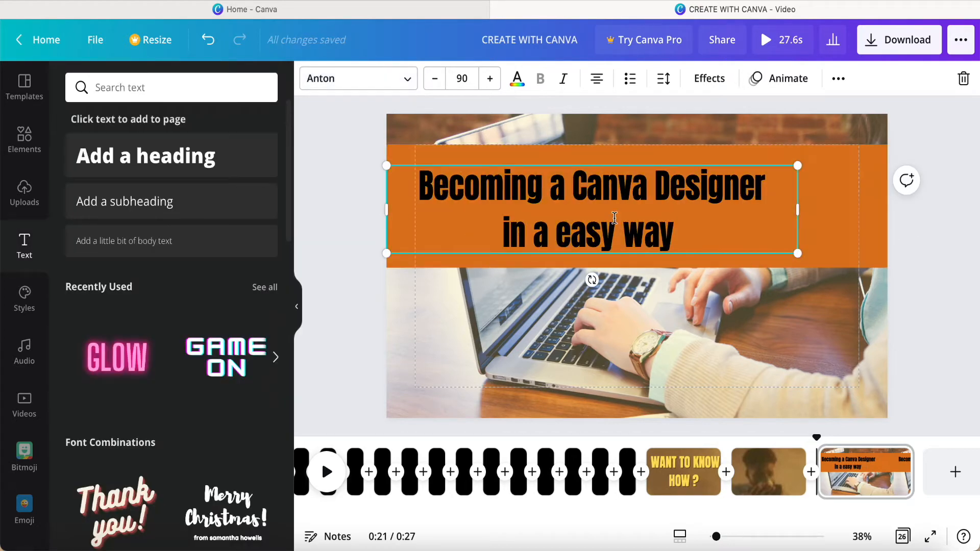
click(626, 259)
drag(624, 208, 669, 205)
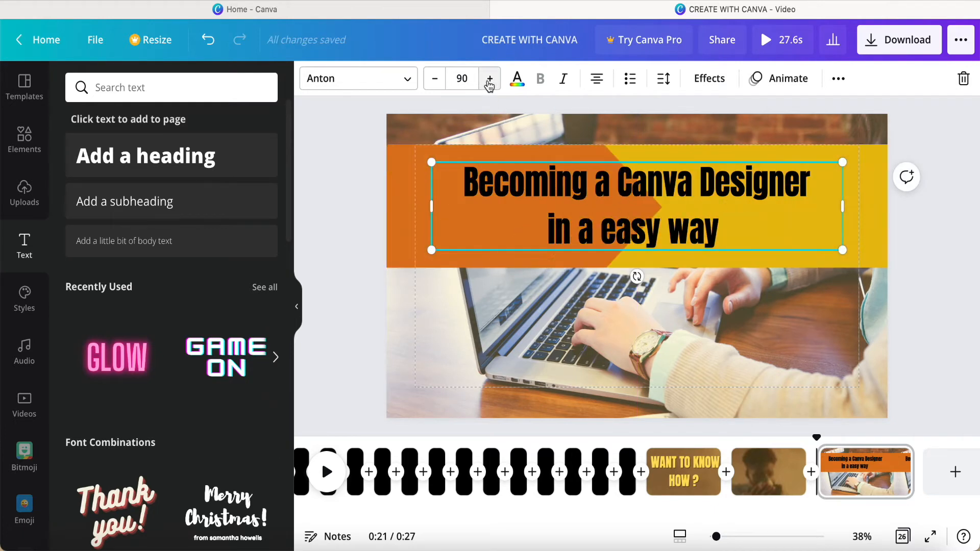
Enlarge the heading to font size 106 and reposition it so both lines sit within the band.
click(489, 79)
click(489, 80)
click(489, 79)
click(489, 79)
click(489, 79)
click(489, 79)
click(488, 79)
click(489, 79)
click(488, 79)
click(489, 79)
click(488, 79)
click(489, 82)
click(489, 82)
click(489, 81)
click(489, 82)
click(488, 82)
click(489, 81)
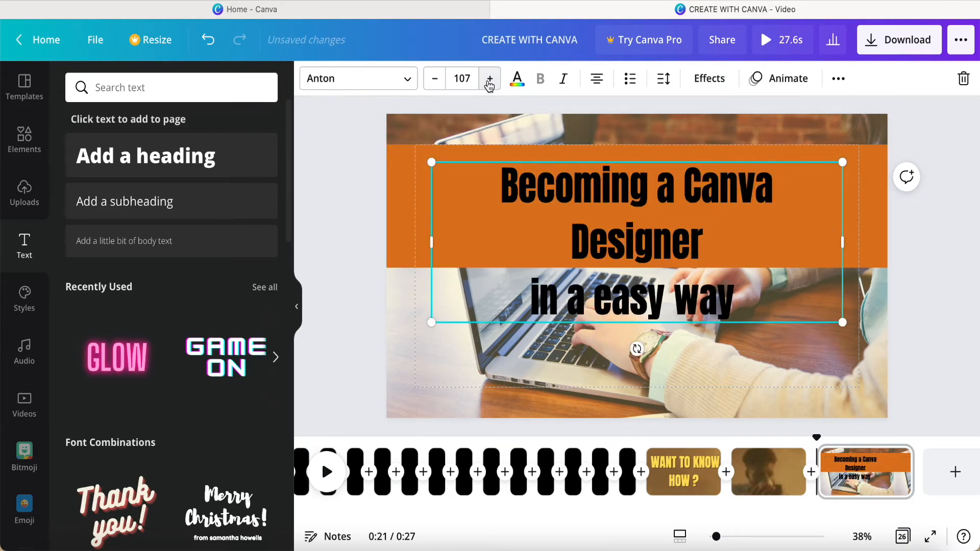
click(434, 81)
drag(649, 204, 648, 196)
Try the Shadow effect on the heading and replace it with the Lift effect.
click(709, 78)
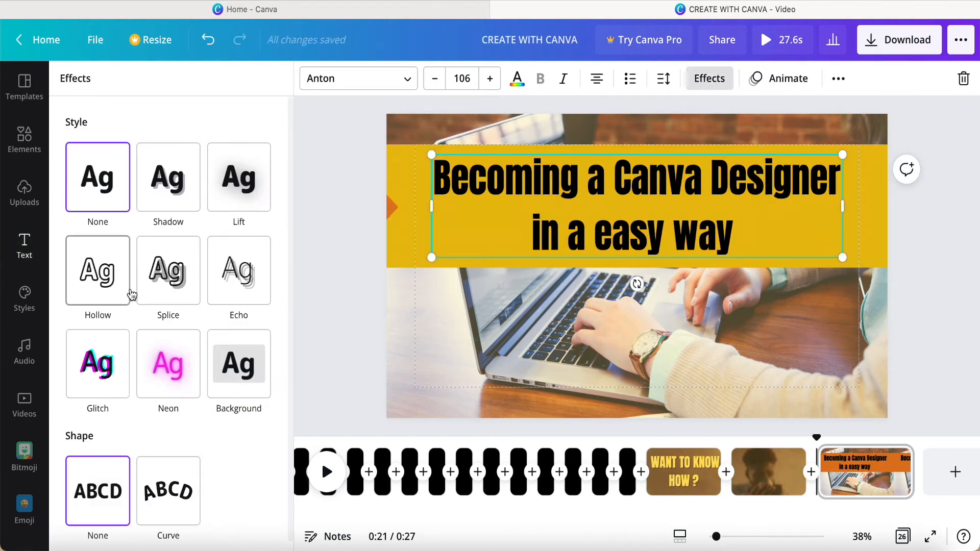
click(180, 186)
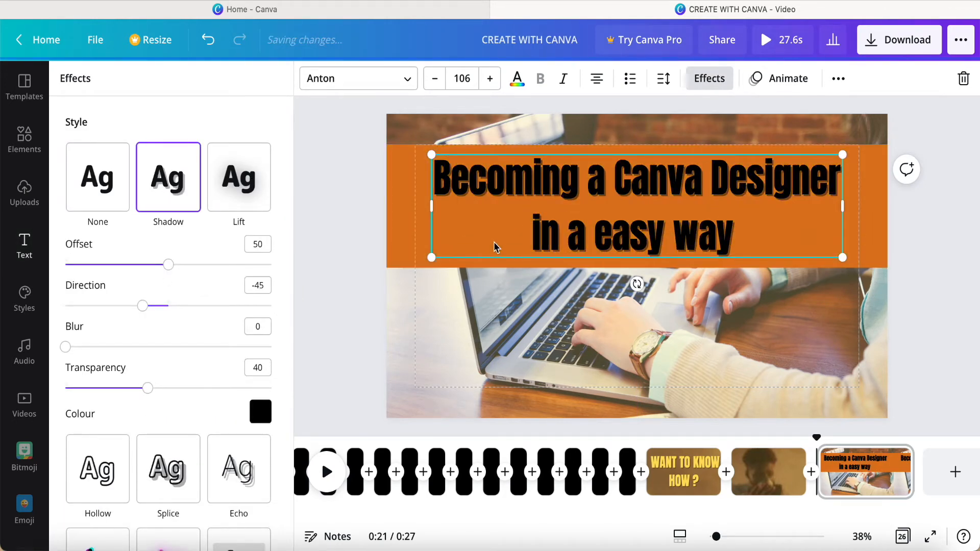
click(245, 205)
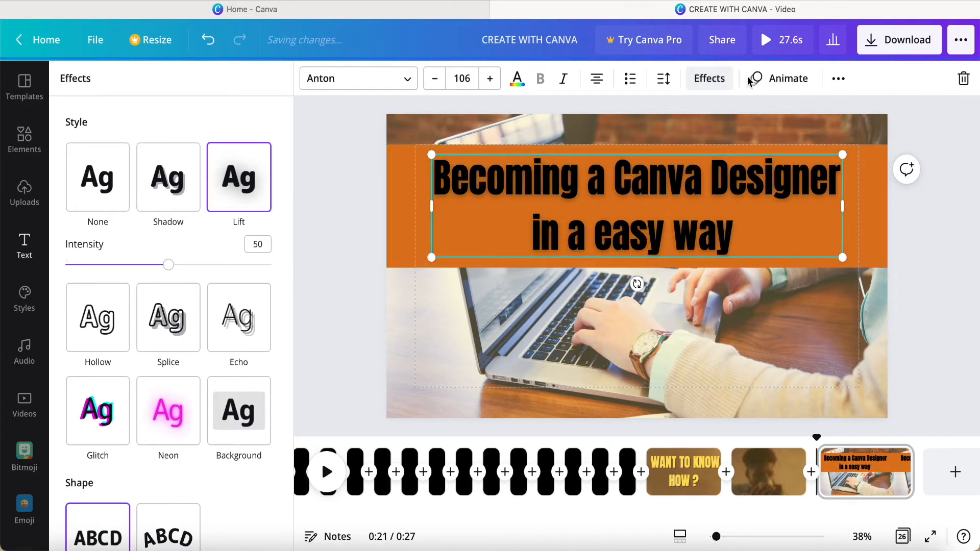
Apply the Typewriter animation to the heading, and replace it with the Pan animation for the whole page.
click(760, 80)
click(99, 324)
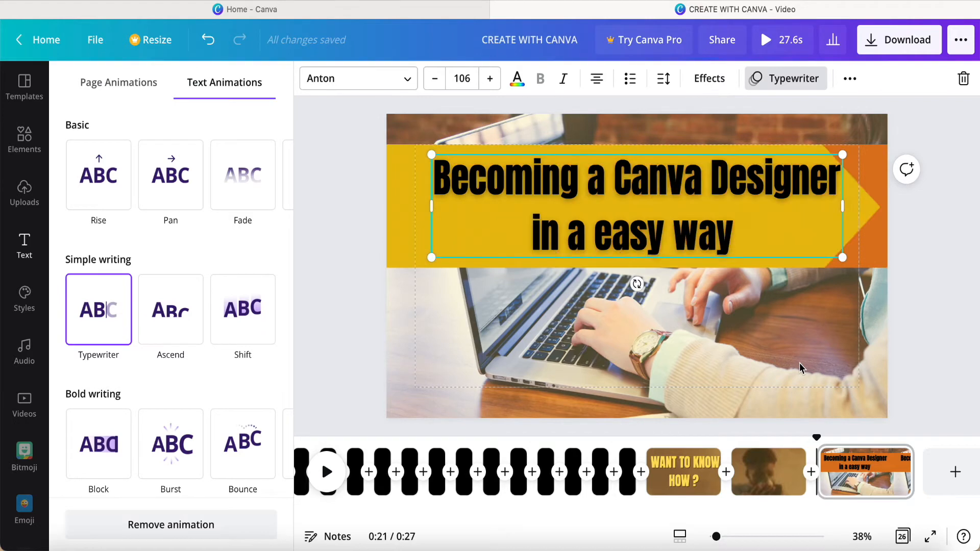
click(799, 363)
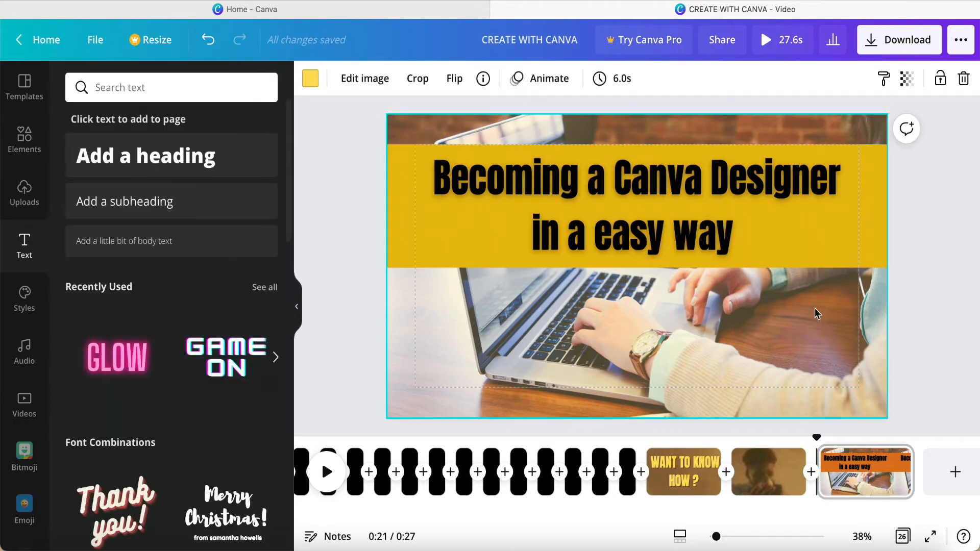
click(521, 78)
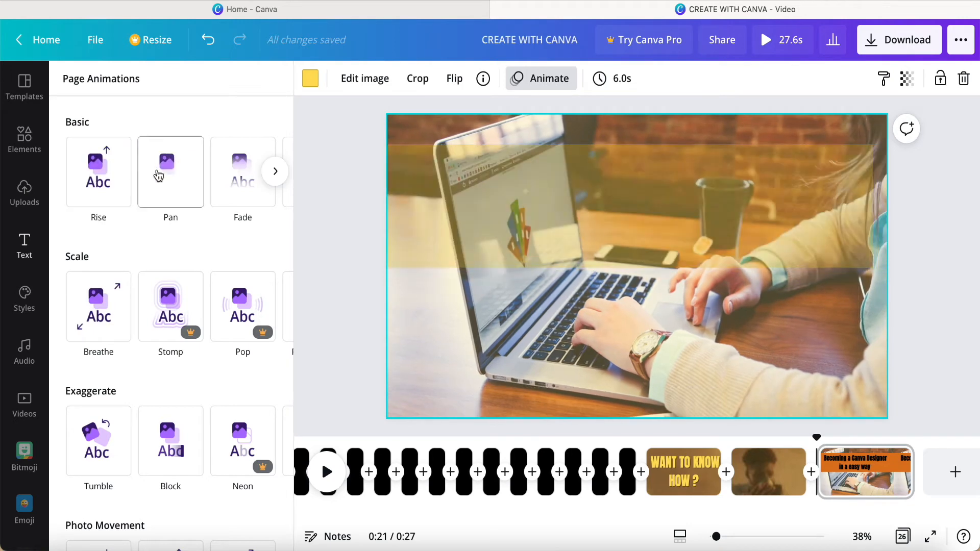
click(174, 149)
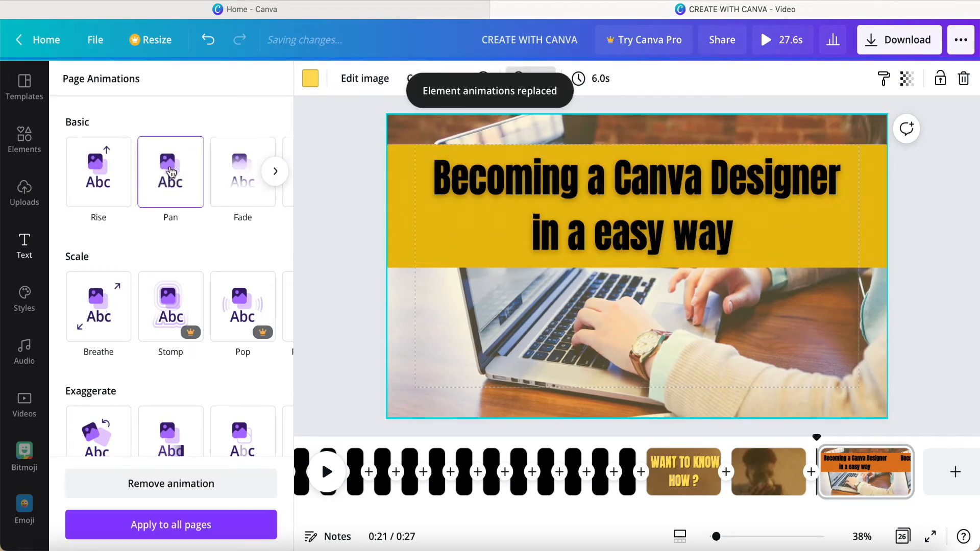
Shorten the laptop photo page in the timeline to 3.0 seconds.
click(789, 484)
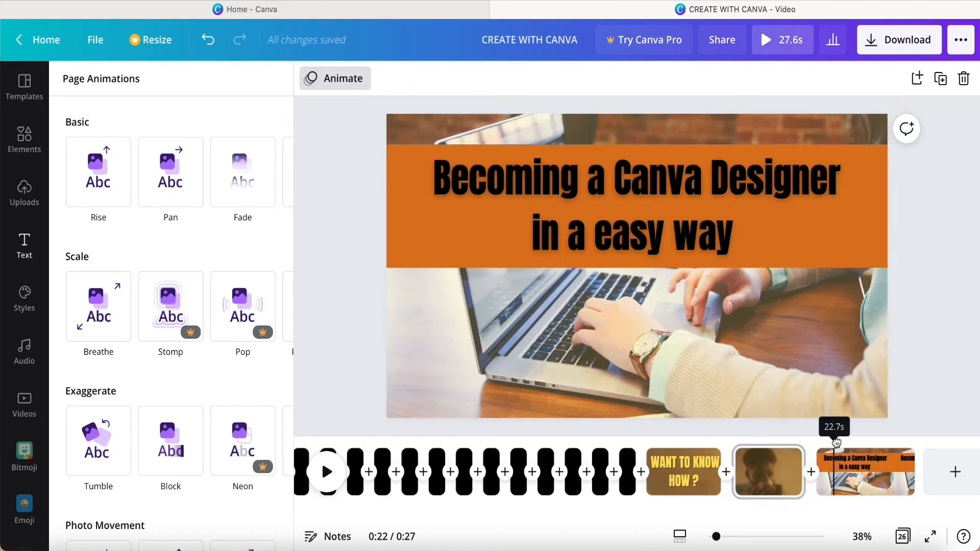
click(880, 441)
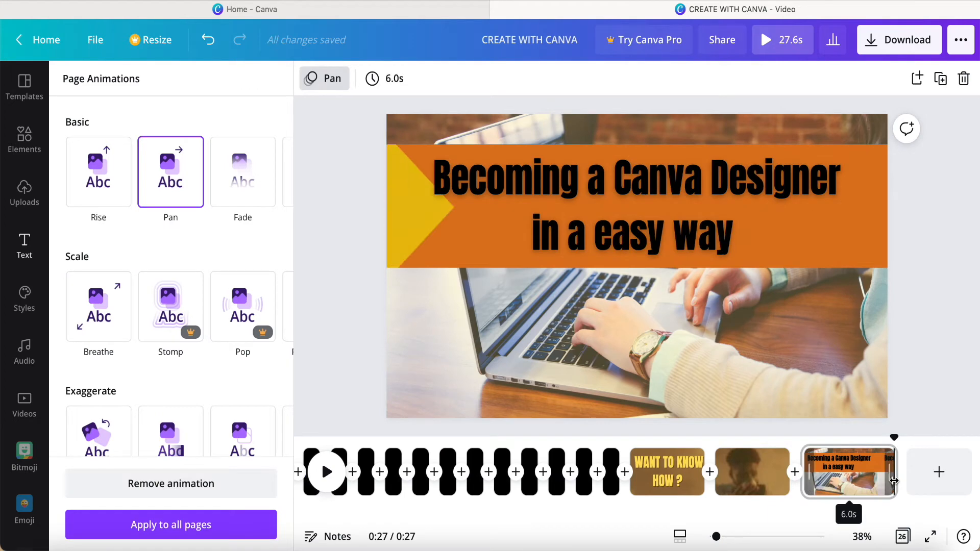
drag(895, 472, 845, 483)
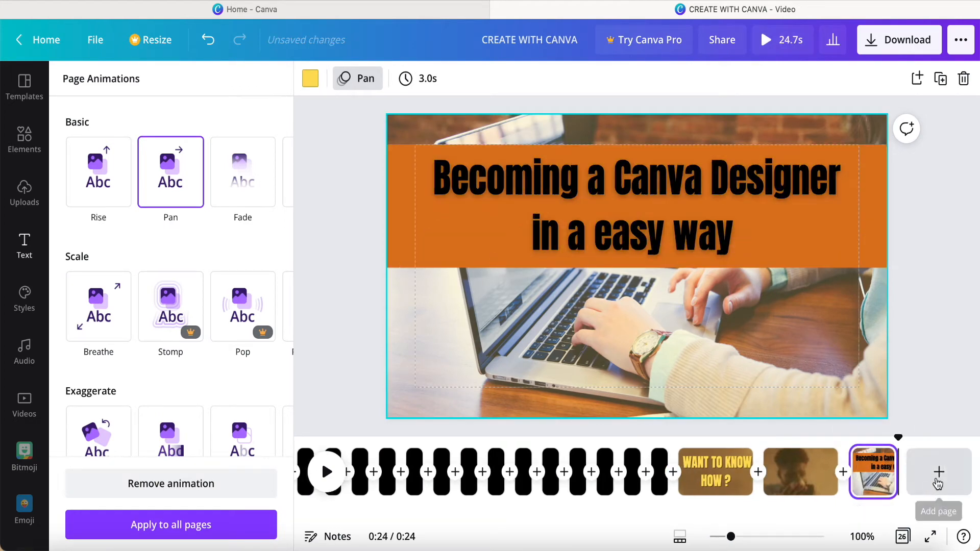
Add a new page after the laptop scene and remove its Pan animation.
click(937, 472)
click(345, 86)
click(350, 81)
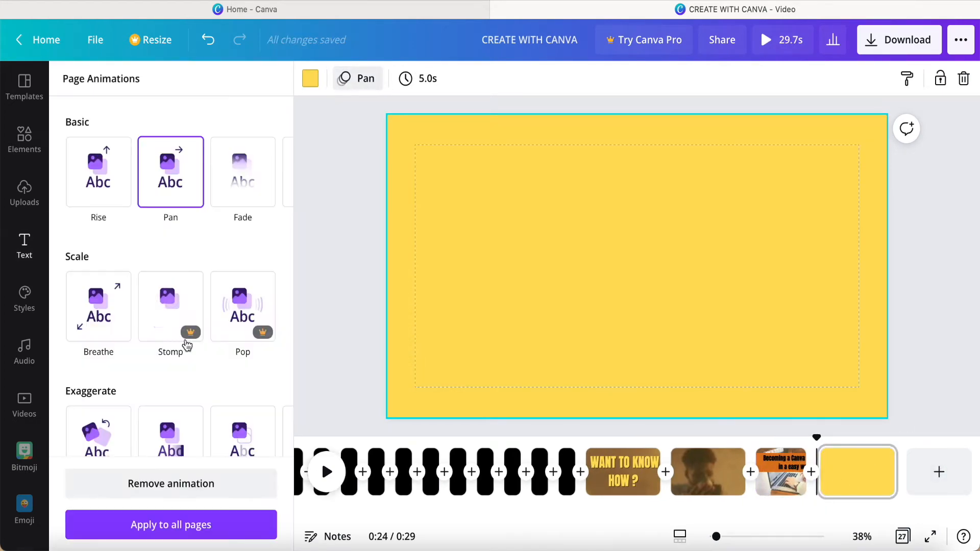
click(182, 489)
click(783, 477)
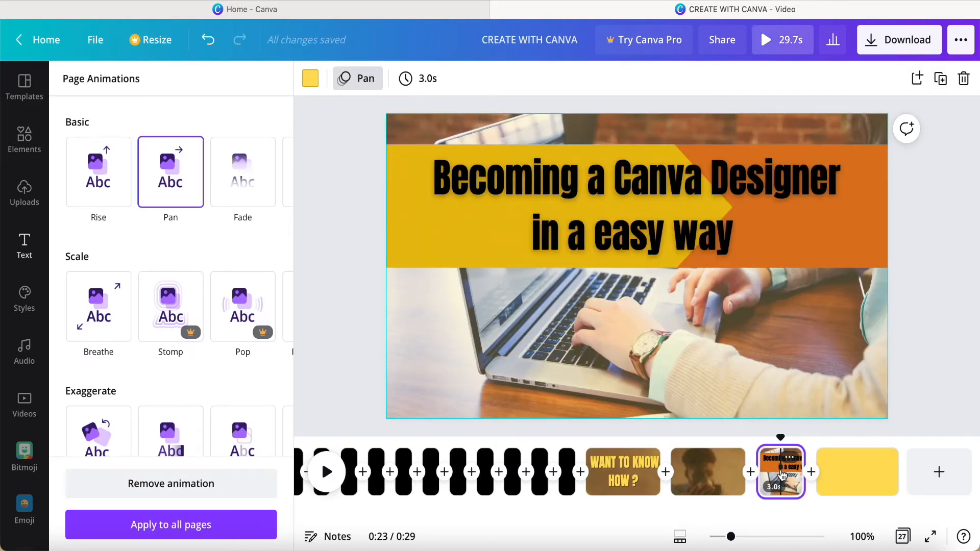
click(859, 483)
click(343, 84)
click(344, 81)
click(345, 81)
click(347, 84)
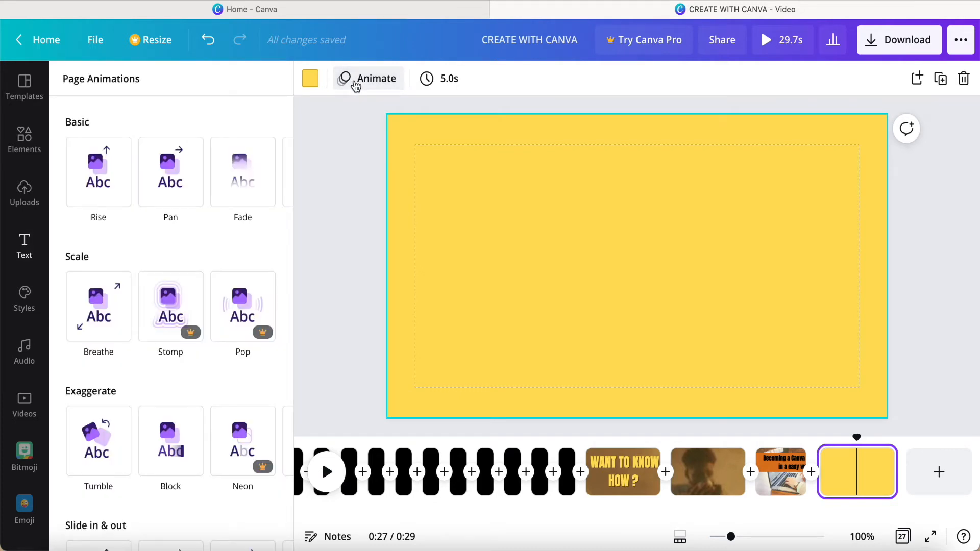
scroll(208, 299, down, 2)
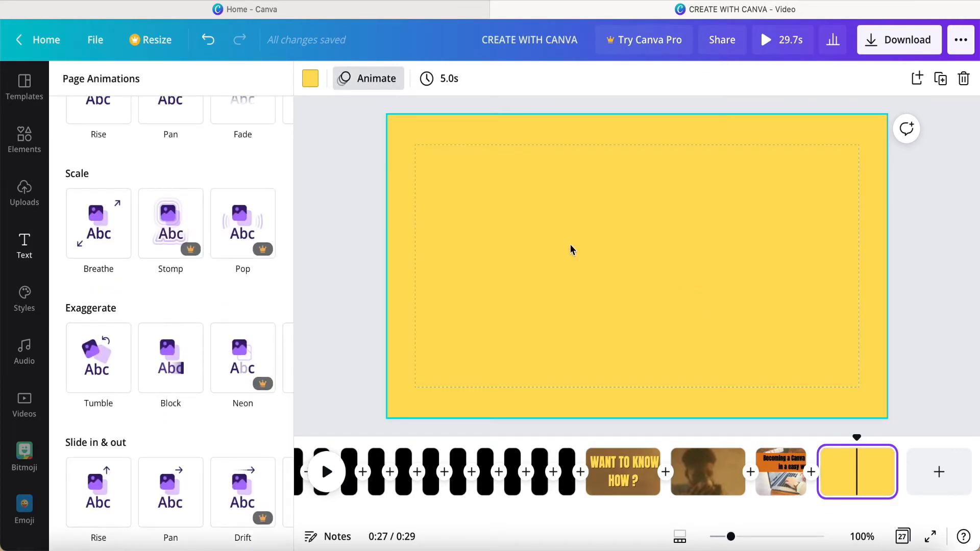
Colour the new page's background black and add the uploaded "Knowledge is POWER" cartoon with the red shirt.
click(310, 82)
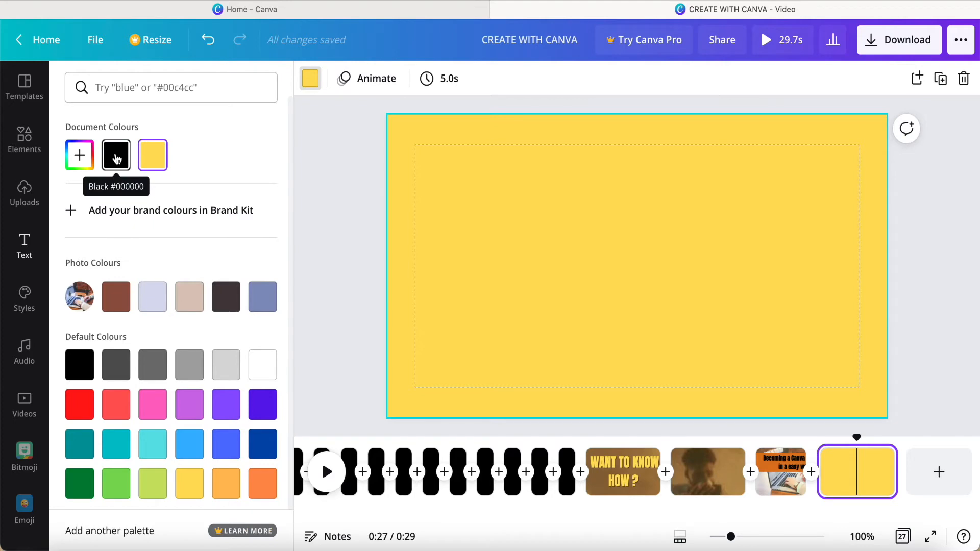
click(116, 159)
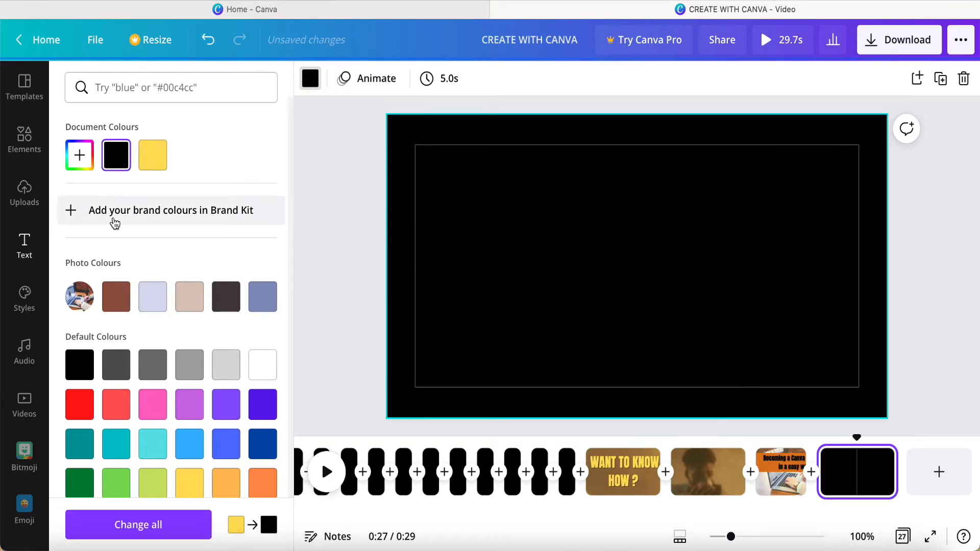
click(25, 193)
scroll(167, 307, down, 10)
scroll(168, 307, down, 15)
click(107, 340)
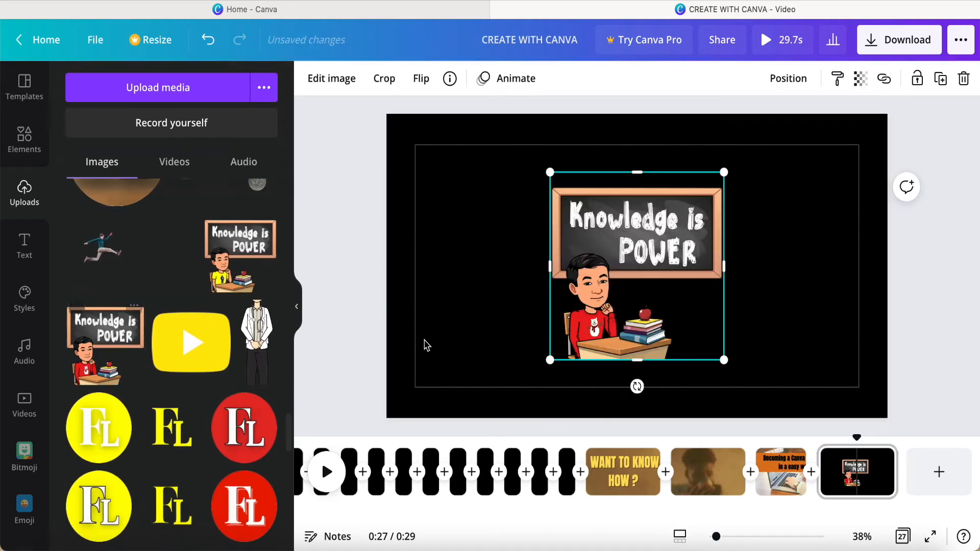
Enlarge the "Knowledge is POWER" cartoon to the full page height and shorten its page to 3.0 seconds.
drag(550, 360, 495, 417)
drag(725, 172, 789, 128)
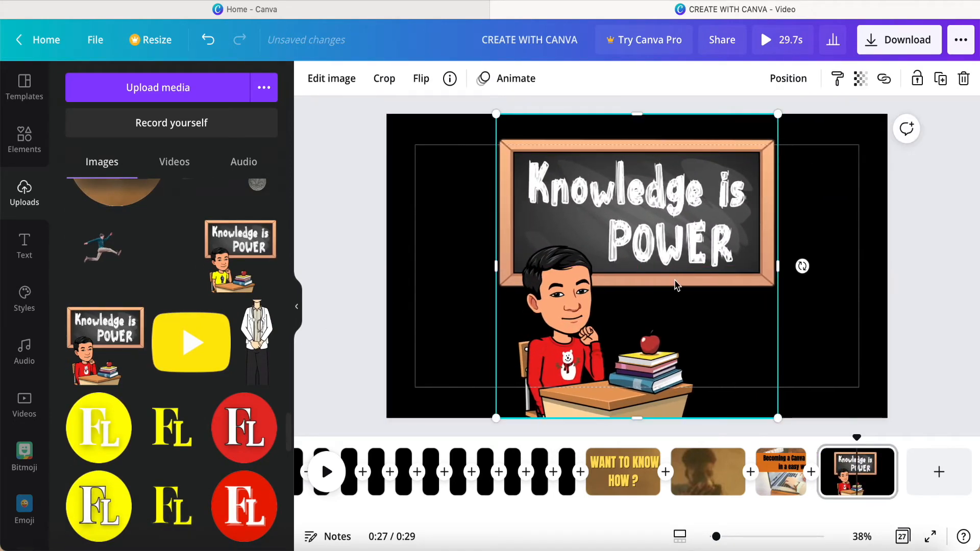
drag(886, 474, 861, 477)
Add another page after the cartoon page and place the uploaded detective cartoon, scaled down, in the page's upper-right corner.
click(939, 472)
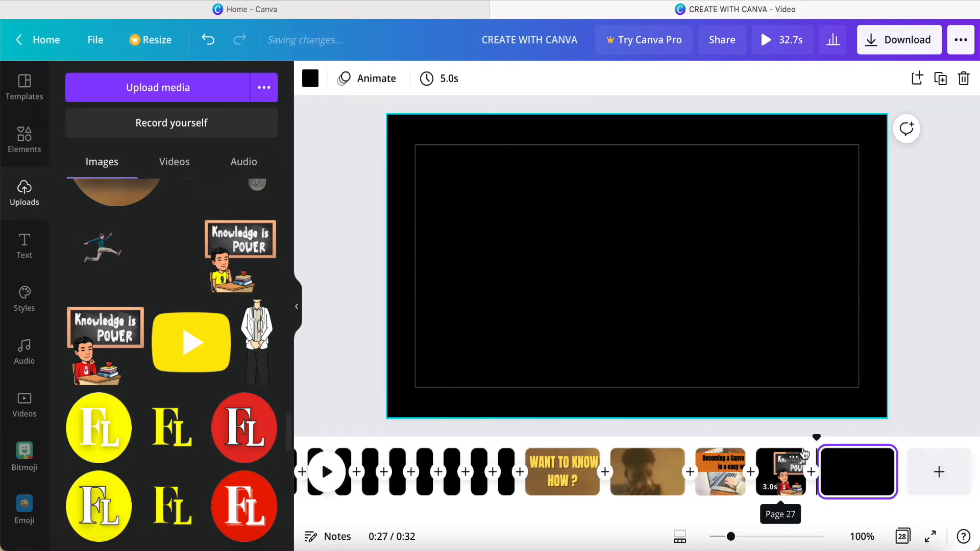
click(781, 466)
click(849, 472)
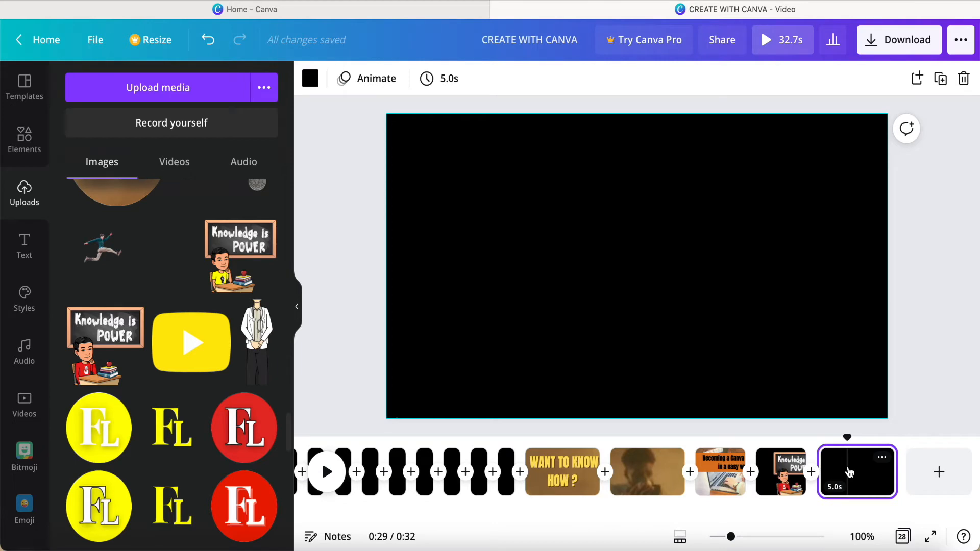
scroll(168, 307, down, 15)
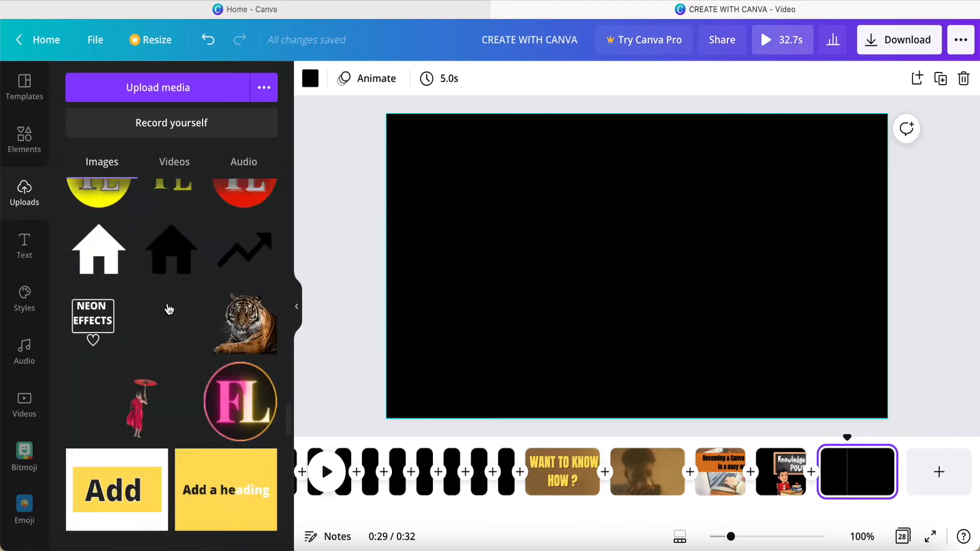
click(103, 306)
drag(550, 361, 746, 266)
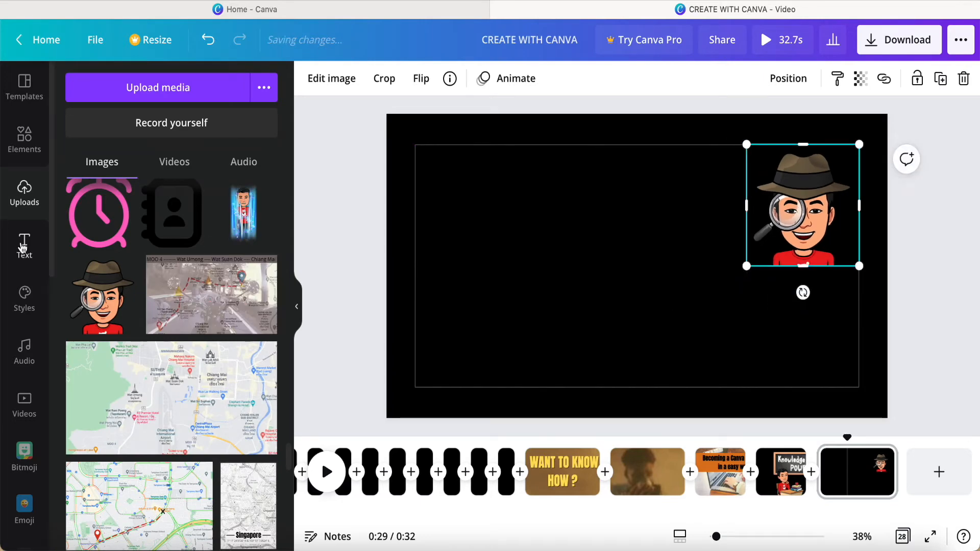
Add a heading at the top centre of the page and set its font size to 70.
click(24, 245)
click(155, 168)
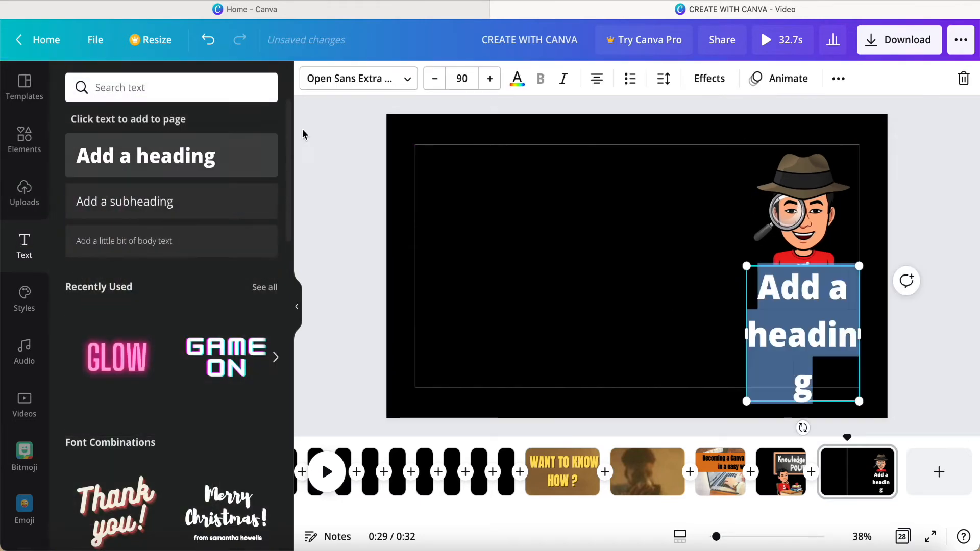
click(621, 306)
drag(808, 322, 640, 201)
click(470, 82)
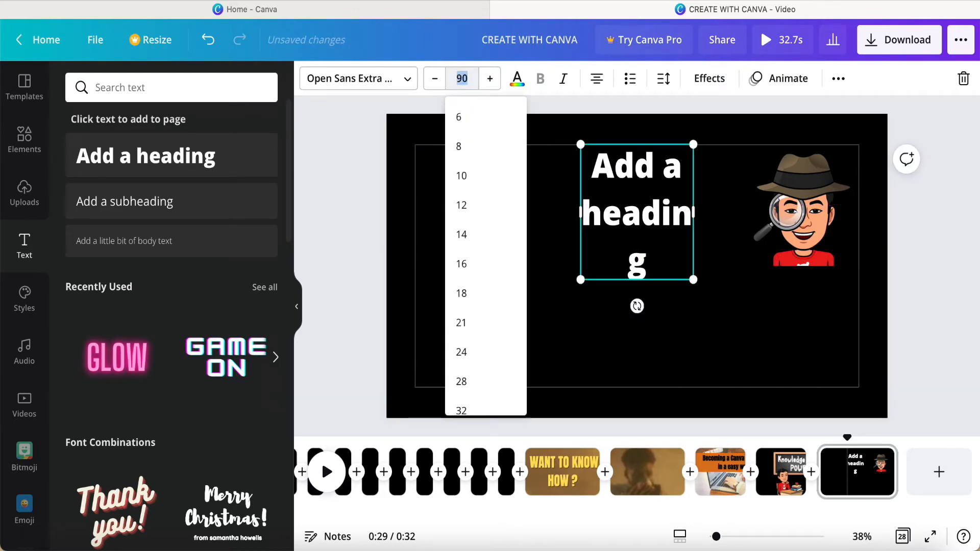
key(Return)
Set the heading's font to Lato and its text to "Hi, My name is", widened to one line and centred beside the detective.
click(404, 78)
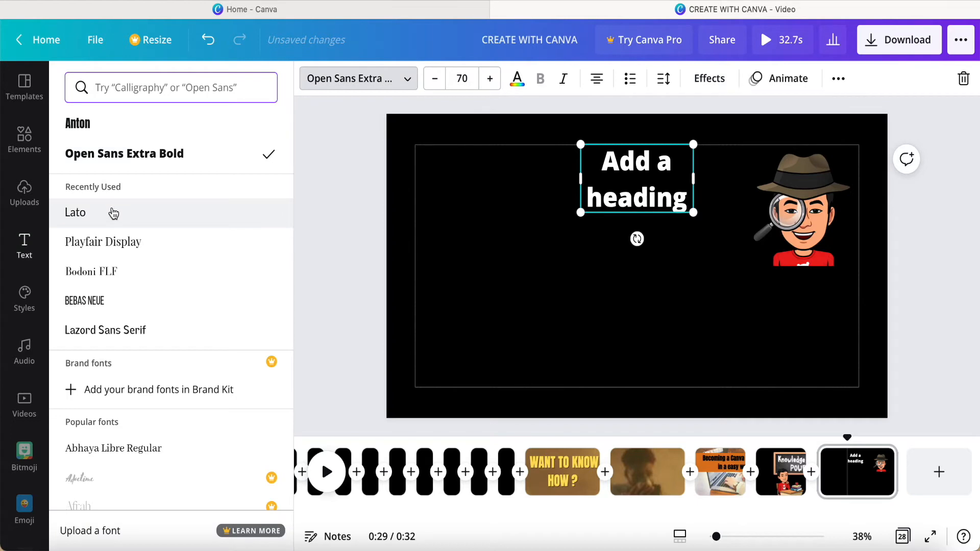
double_click(681, 206)
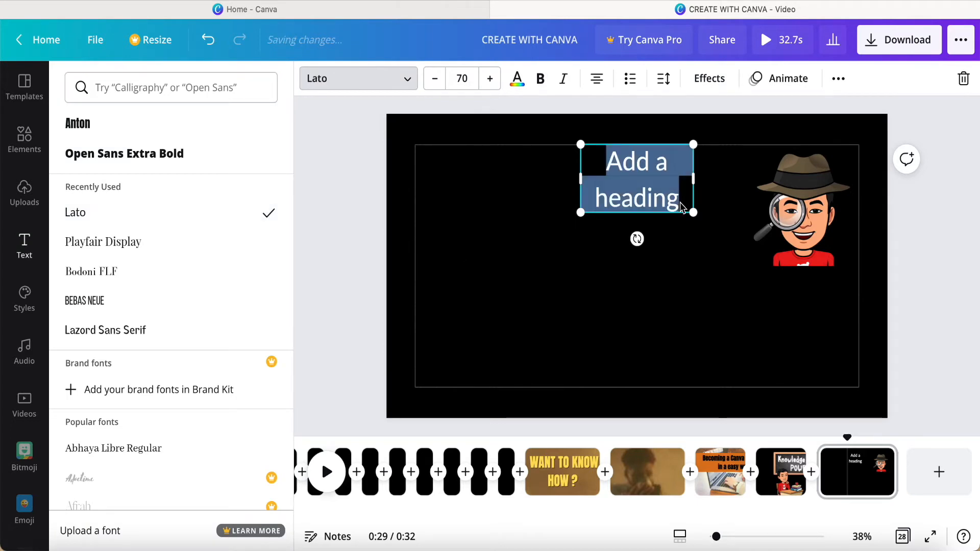
text(Hi, My name is)
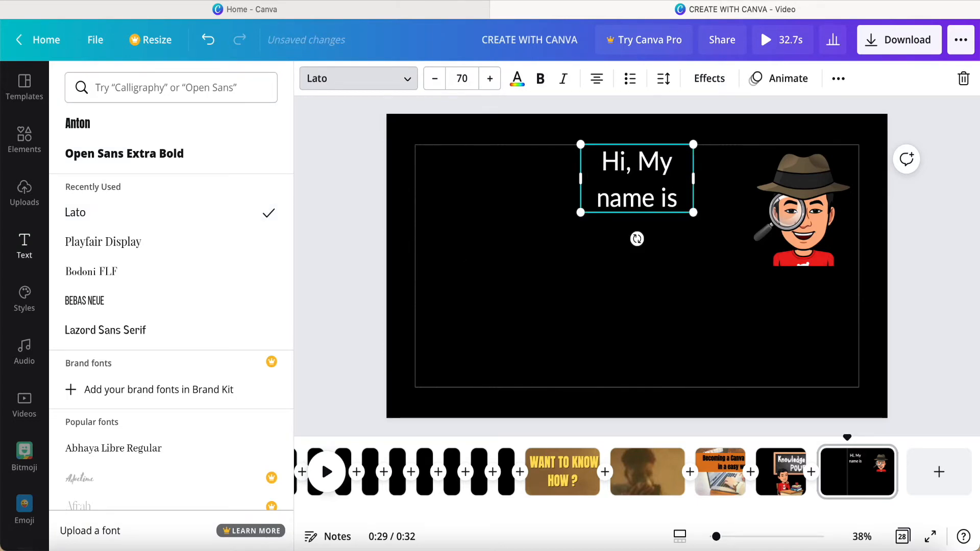
key(BackSpace)
drag(695, 180, 746, 172)
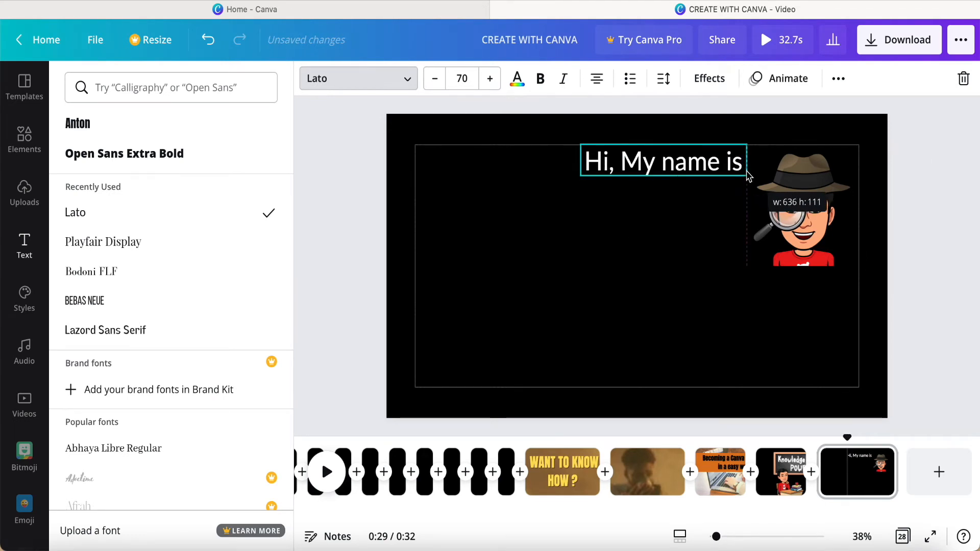
drag(673, 204, 648, 202)
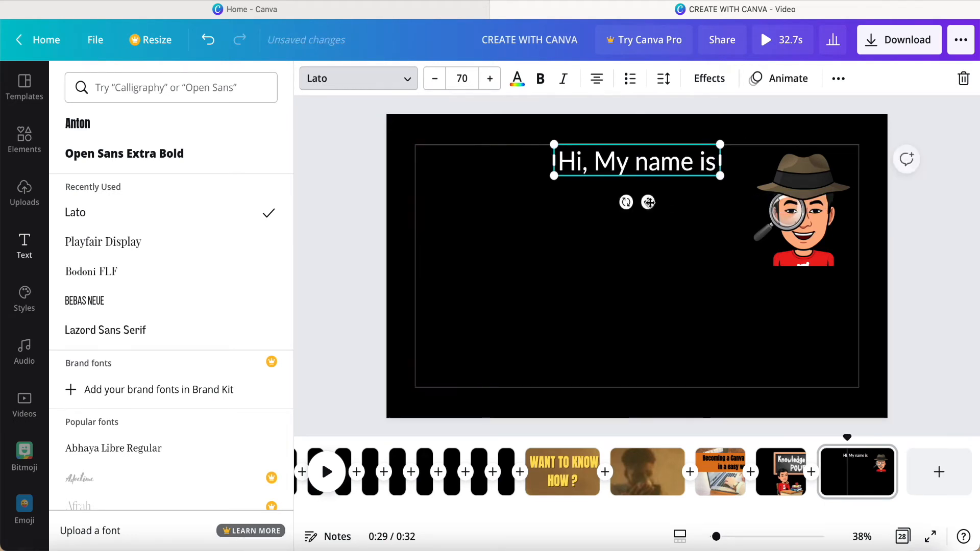
Duplicate the "Hi, My name is" heading and place the copy directly below the original.
right_click(648, 203)
click(690, 224)
right_click(618, 256)
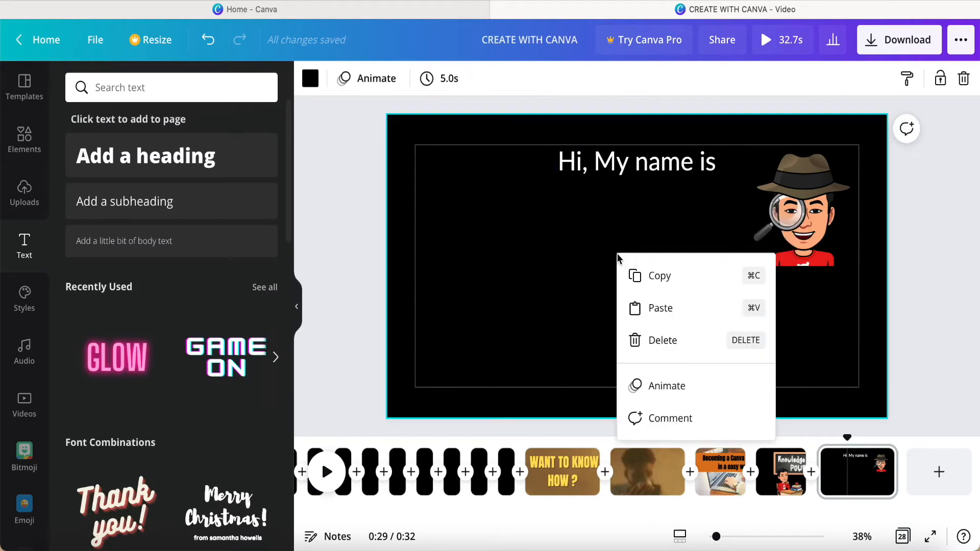
click(656, 307)
drag(653, 208, 651, 237)
Replace the copied heading's text with "and I" and narrow its text box to fit.
key(BackSpace)
key(BackSpace)
key(BackSpace)
key(BackSpace)
key(BackSpace)
key(BackSpace)
key(BackSpace)
key(BackSpace)
key(BackSpace)
key(BackSpace)
key(BackSpace)
key(BackSpace)
key(BackSpace)
key(BackSpace)
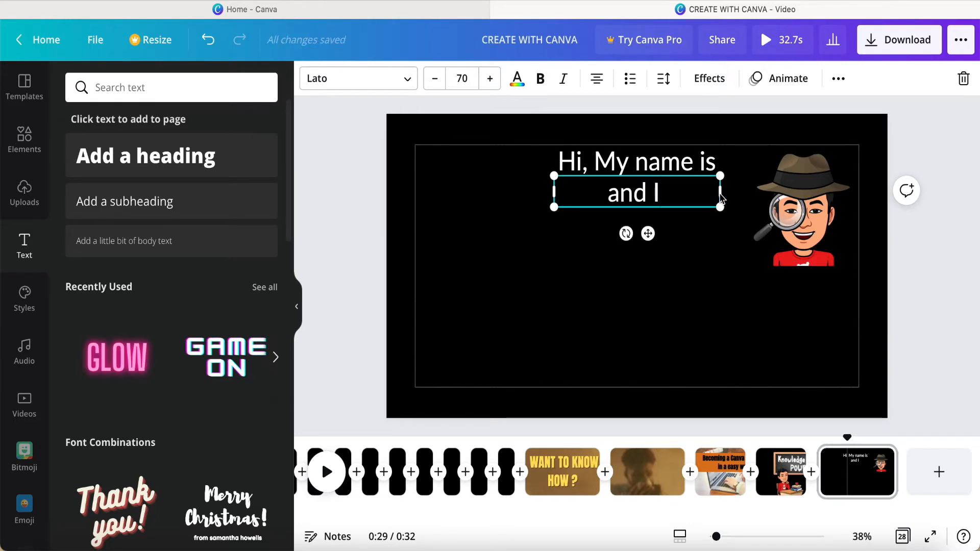
drag(719, 192, 620, 192)
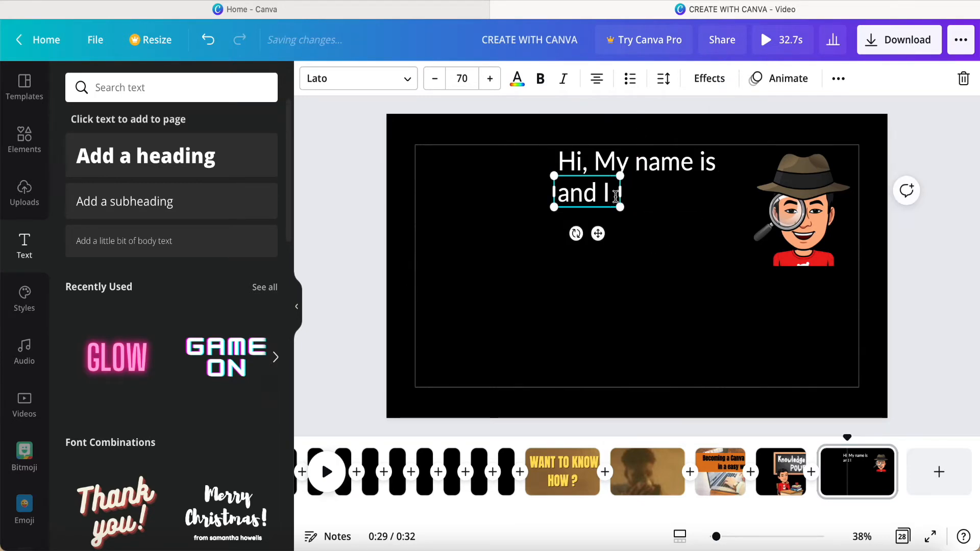
Duplicate the "and I" text and place the copy immediately to its right on the same line.
click(677, 257)
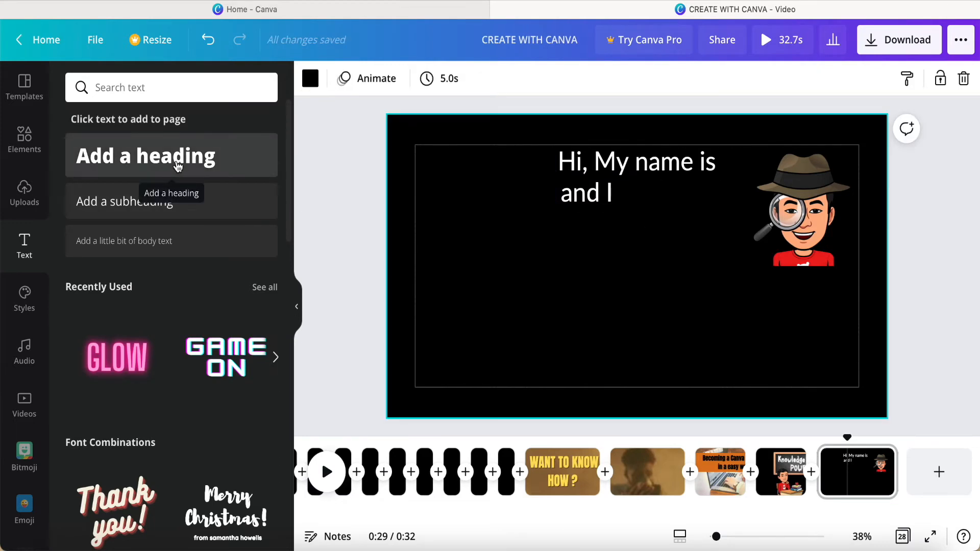
click(599, 203)
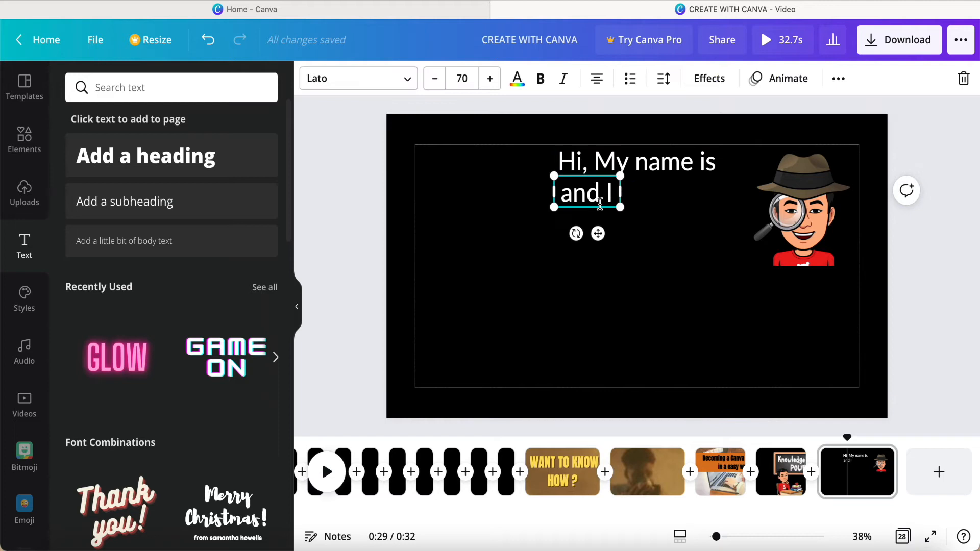
right_click(598, 235)
click(640, 257)
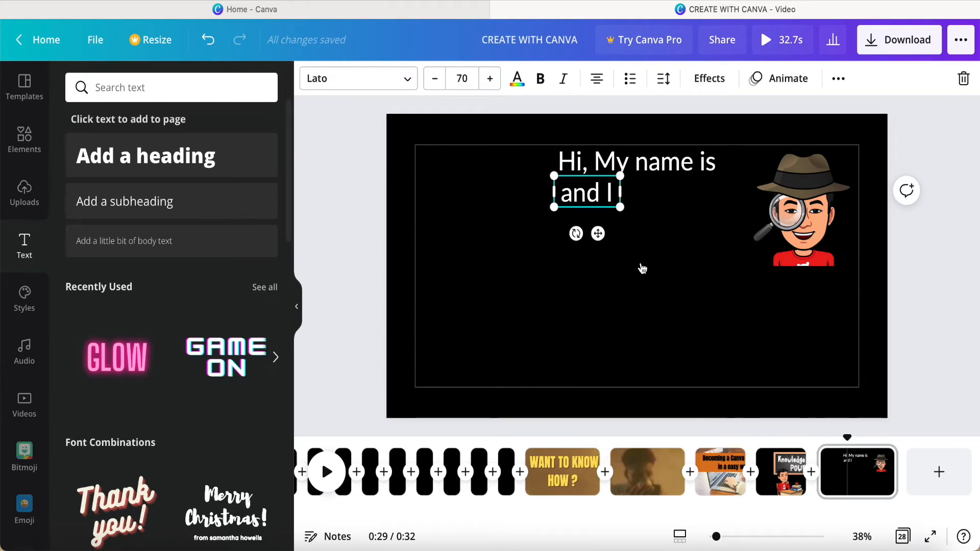
right_click(641, 266)
click(685, 318)
drag(604, 240, 658, 232)
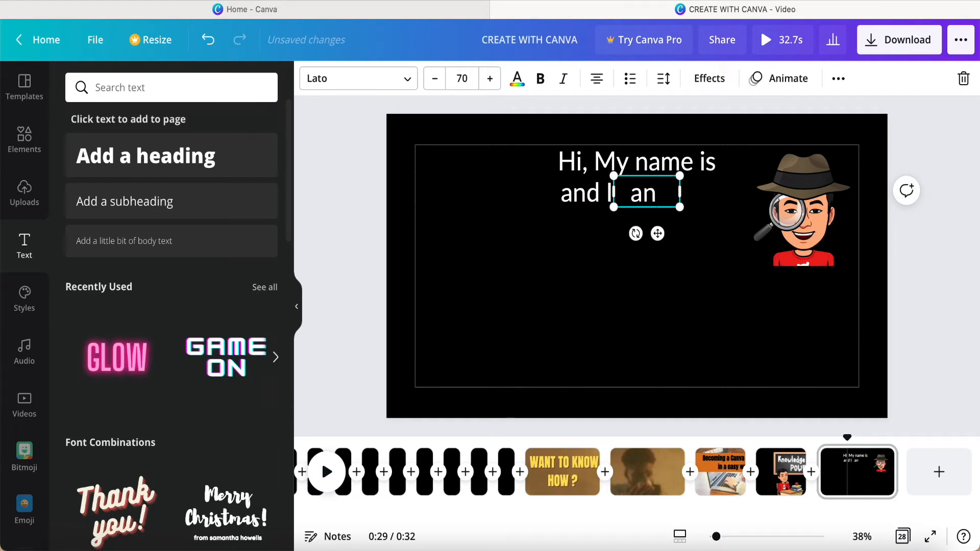
Change the copied text to "Learning" on one line in Playfair Display and place it just right of "and I".
text(ning)
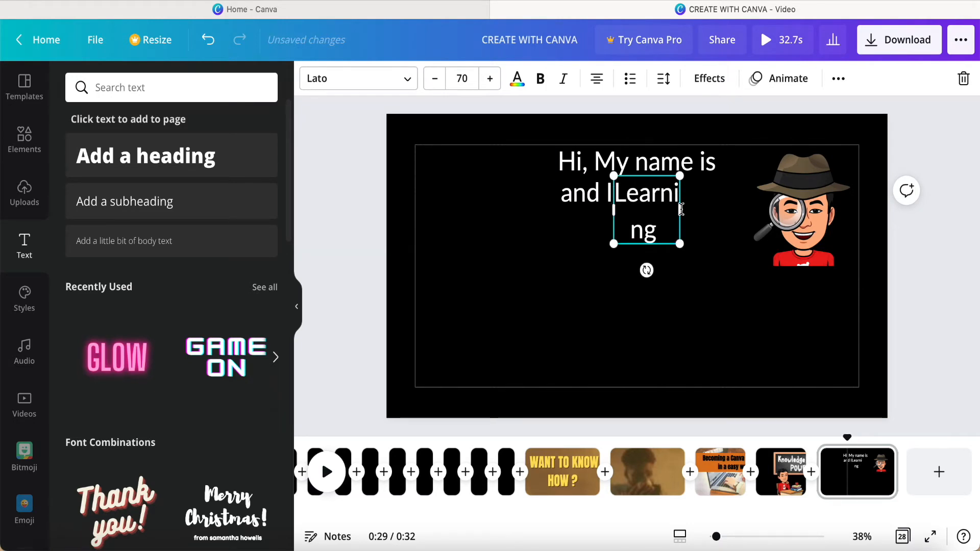
drag(679, 210, 713, 209)
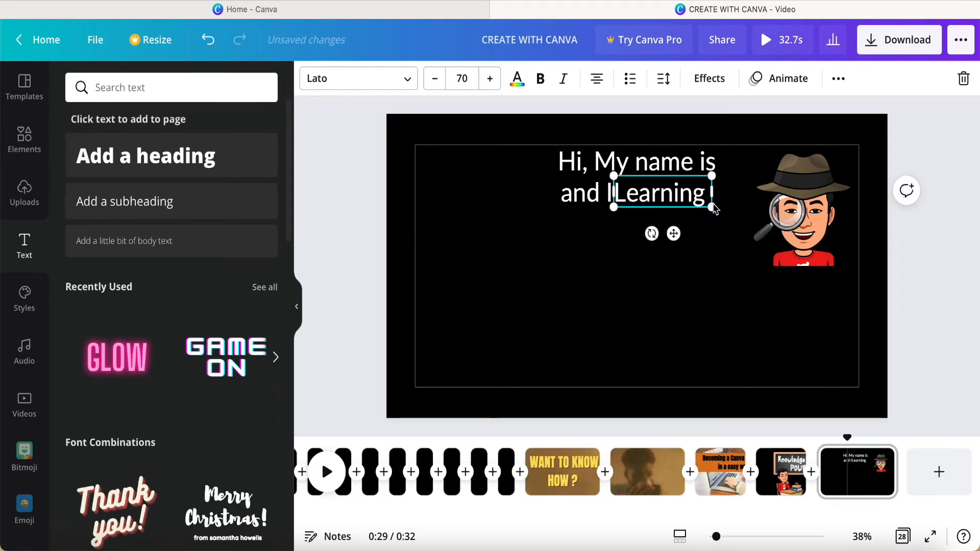
click(403, 78)
click(120, 212)
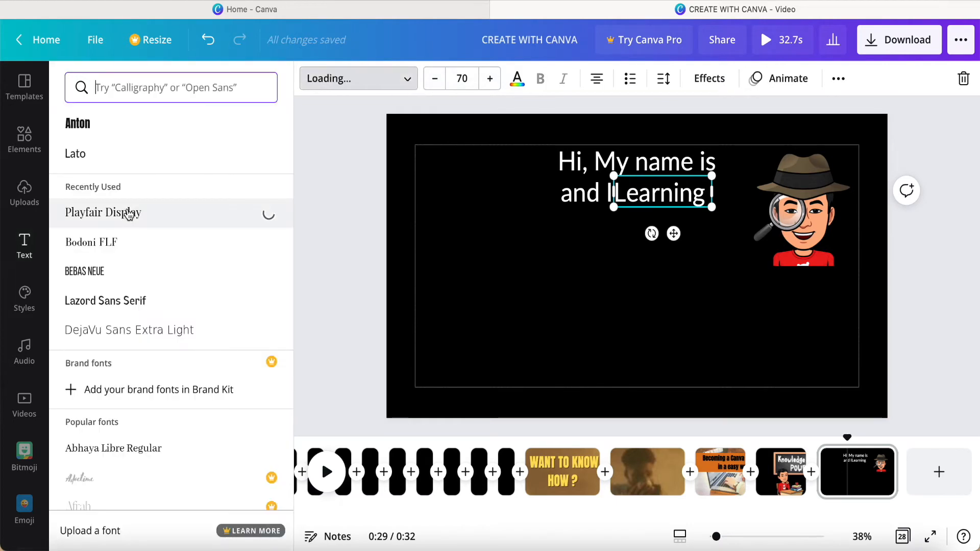
drag(713, 209, 683, 234)
Move the "Hi, My name is" heading left to leave room for a word after it.
click(664, 167)
drag(648, 203, 615, 203)
click(621, 202)
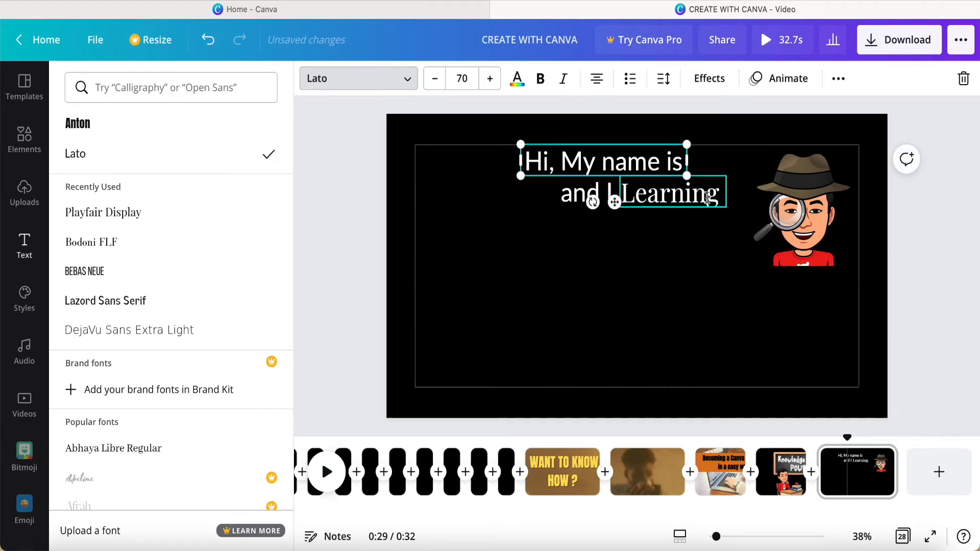
Duplicate the "Learning" text, change the copy to "Fun", and fit it in a narrowed box right after "Hi, My name is".
right_click(707, 197)
click(743, 221)
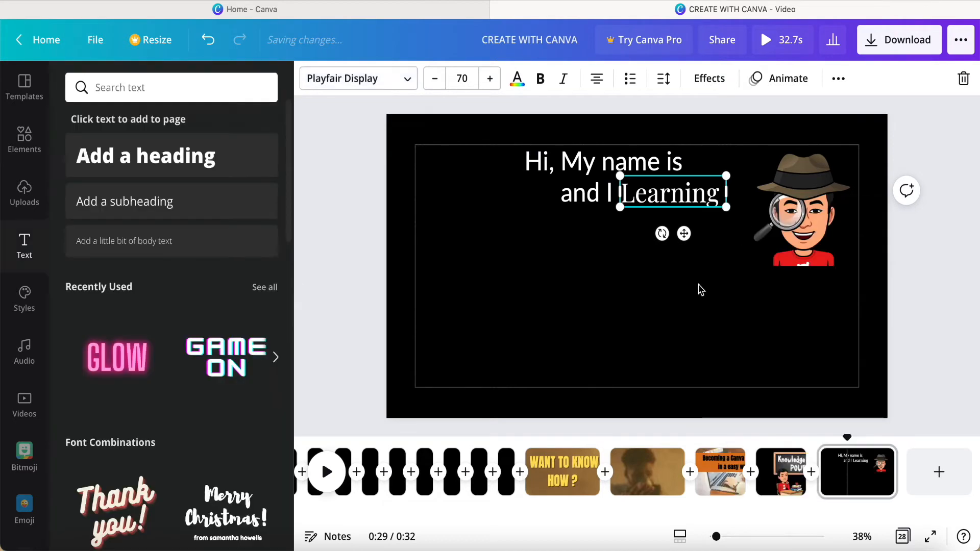
click(739, 341)
key(super+v)
drag(689, 239, 749, 202)
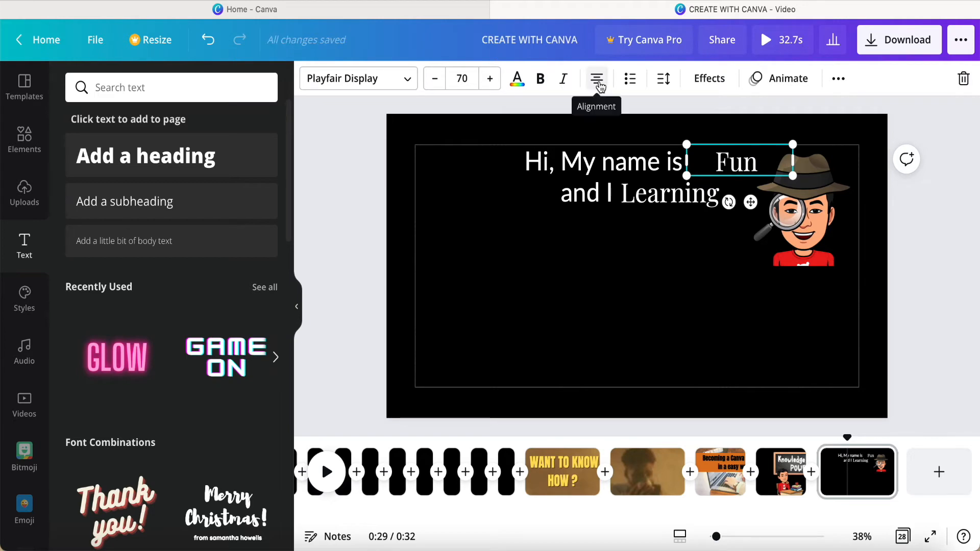
click(734, 280)
click(788, 161)
drag(792, 160, 745, 169)
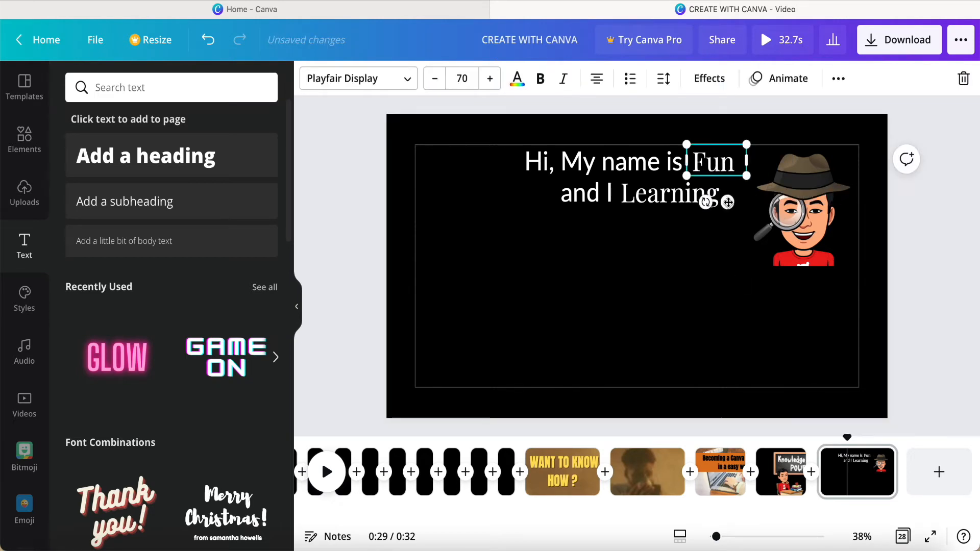
Colour the words "Fun" and "Learning" with the yellow from the document colours.
click(517, 79)
click(153, 155)
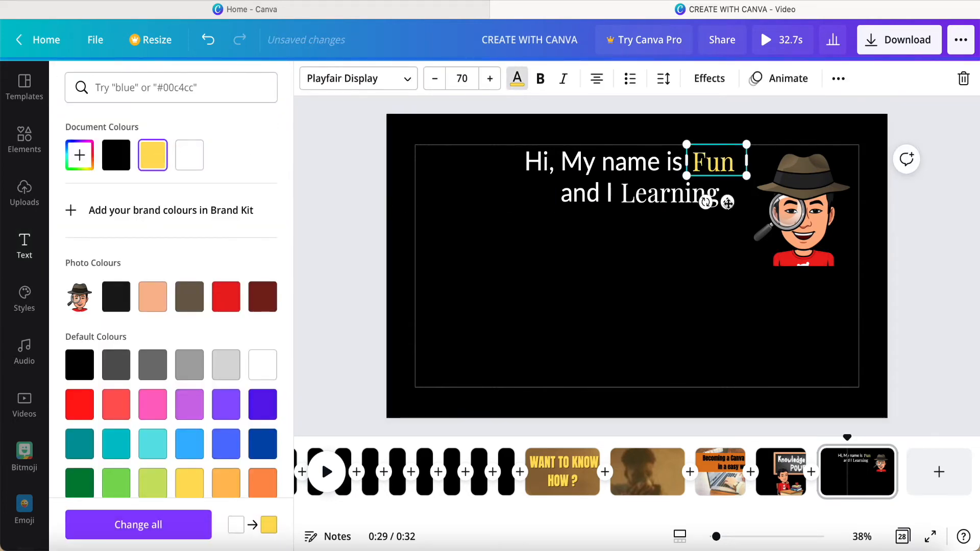
click(635, 193)
click(516, 79)
click(153, 158)
click(485, 284)
Nudge the word "Learning" slightly left so it sits closer to "and I".
click(666, 193)
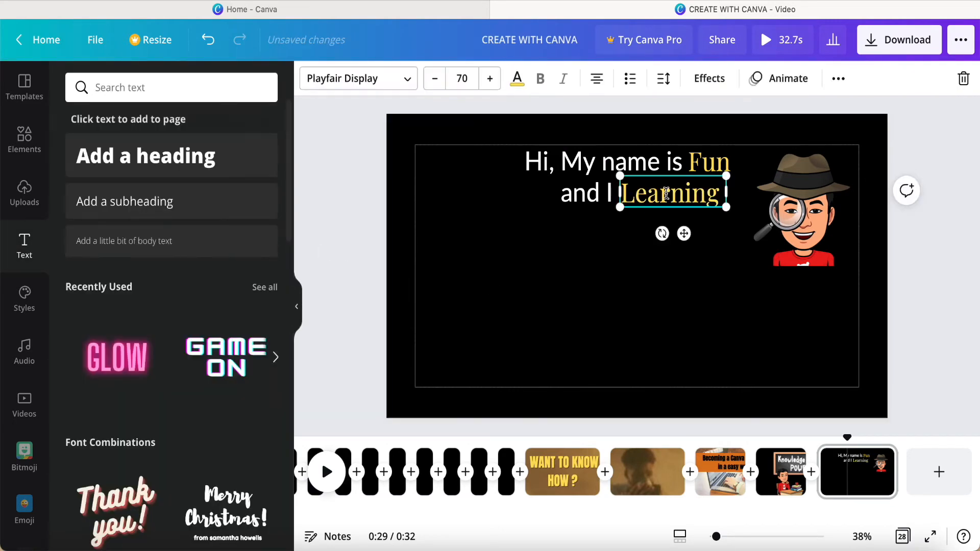
drag(682, 233, 680, 232)
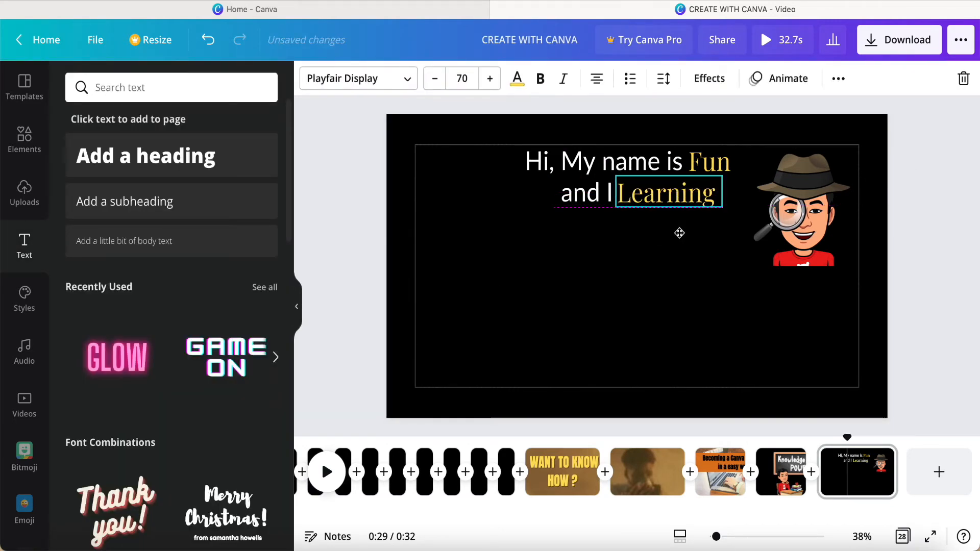
click(684, 289)
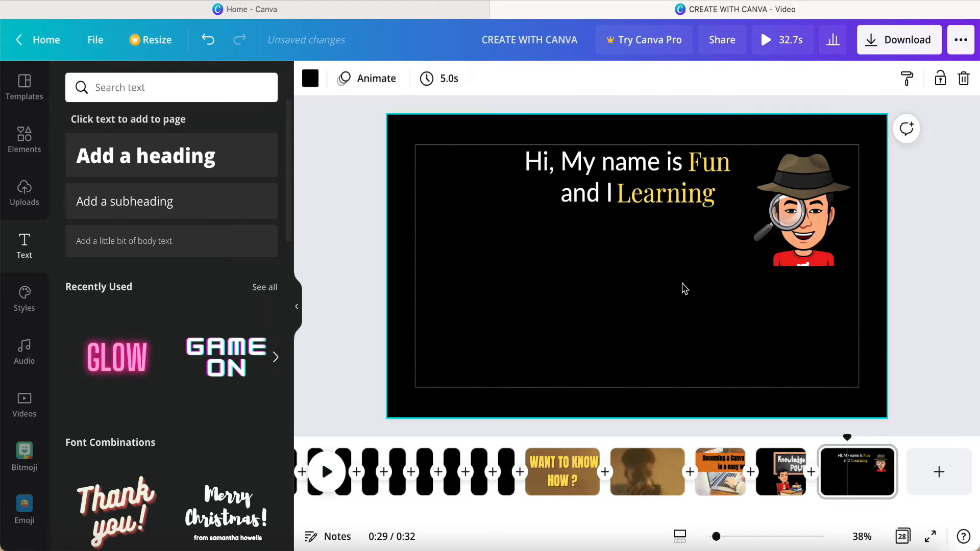
Group the "Hi, My name is" heading with the word "Fun".
click(718, 165)
shift+click(626, 160)
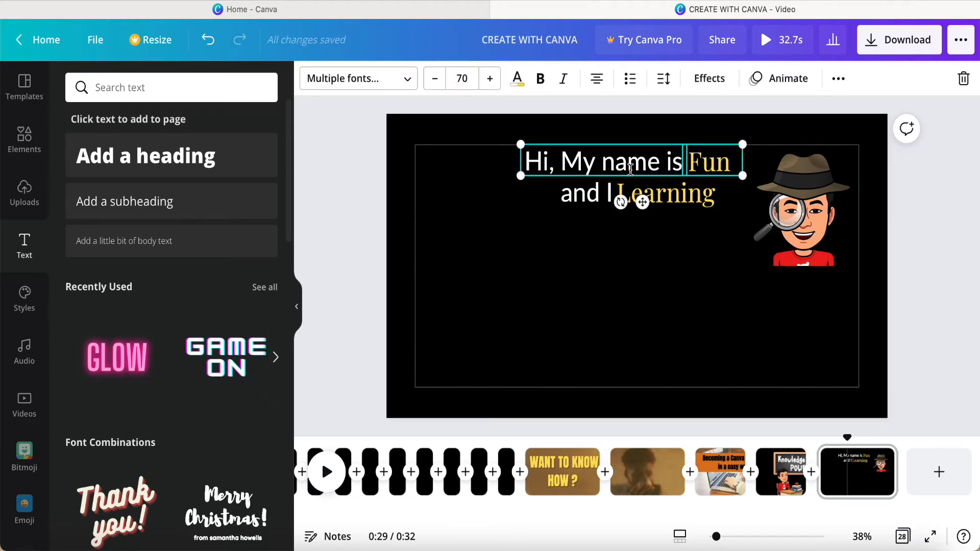
click(694, 292)
click(704, 175)
shift+click(655, 164)
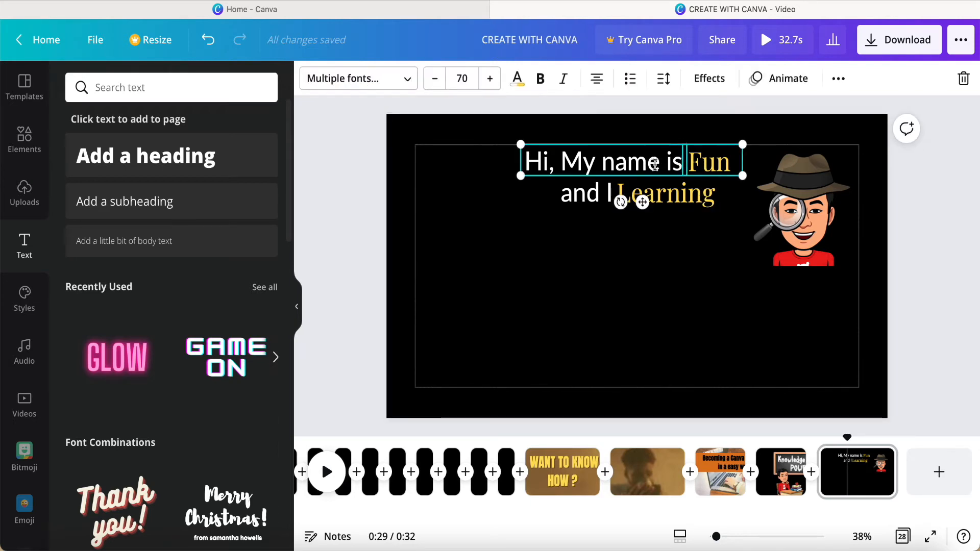
click(833, 78)
click(650, 114)
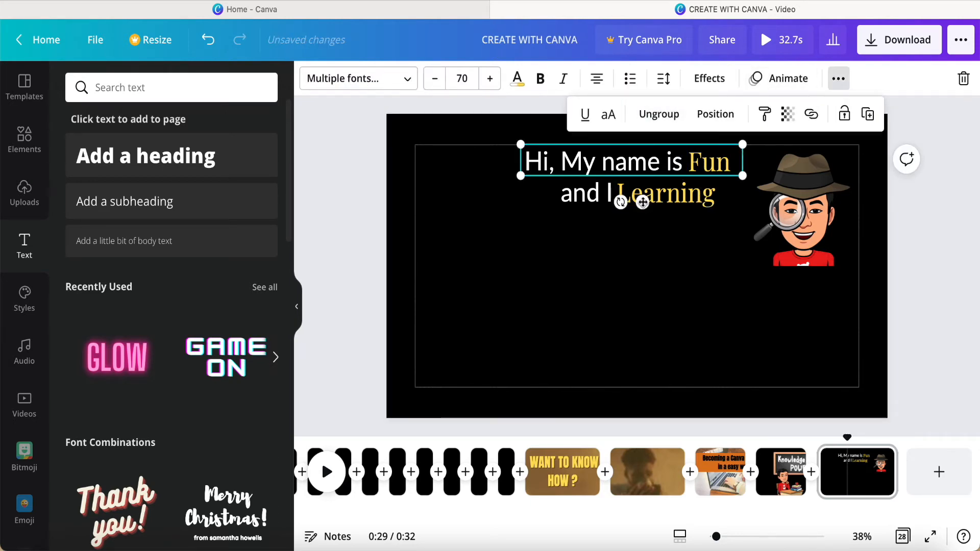
Group the "and I" text with the word "Learning" on the second line.
click(609, 200)
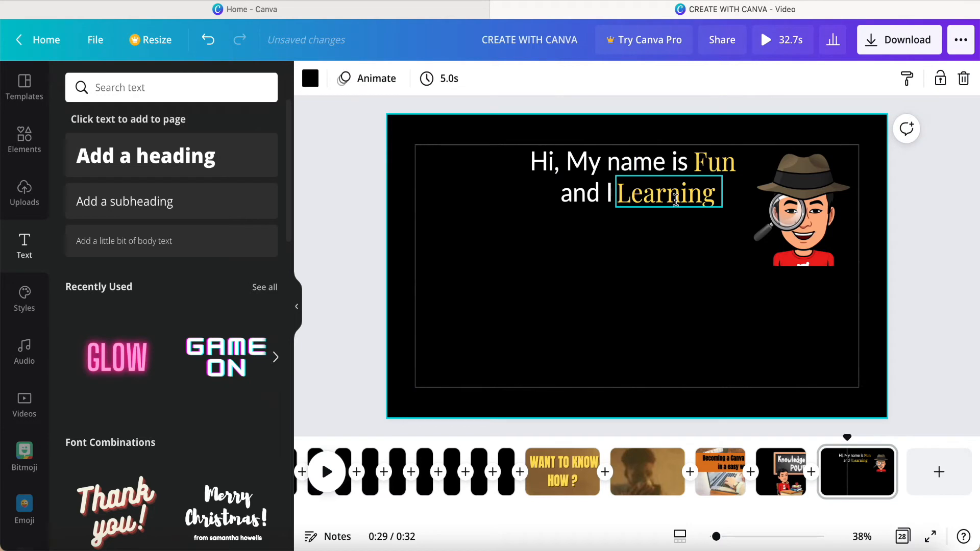
shift+click(608, 202)
click(838, 78)
click(658, 115)
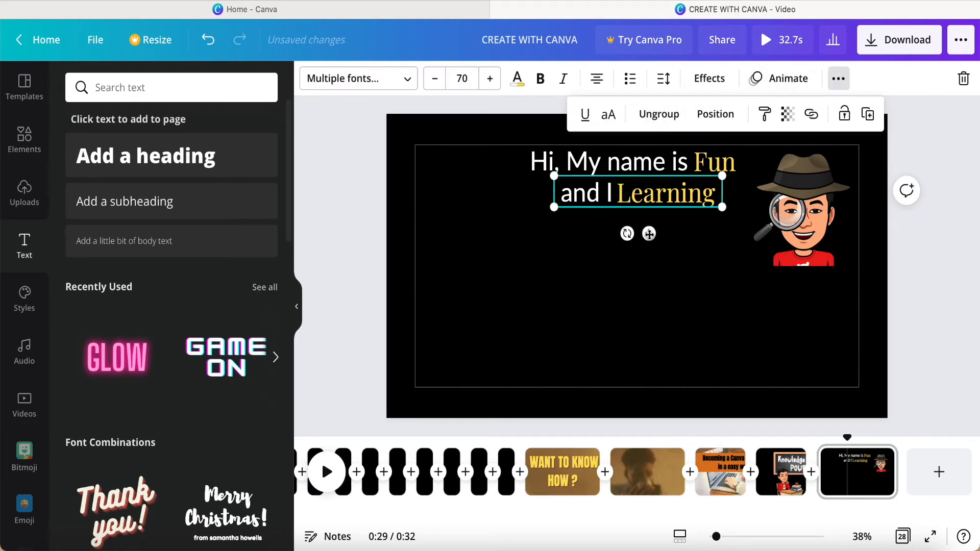
Nudge the grouped "and I Learning" line slightly so it sits centred under the first line.
drag(649, 233, 651, 235)
click(670, 284)
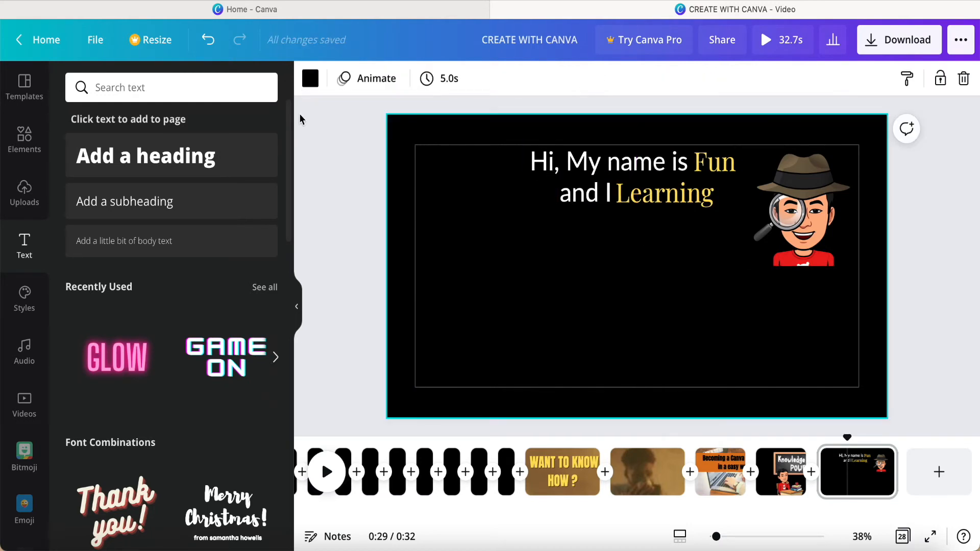
Add a new heading in the Lato font reading "CANVA".
click(169, 156)
click(357, 78)
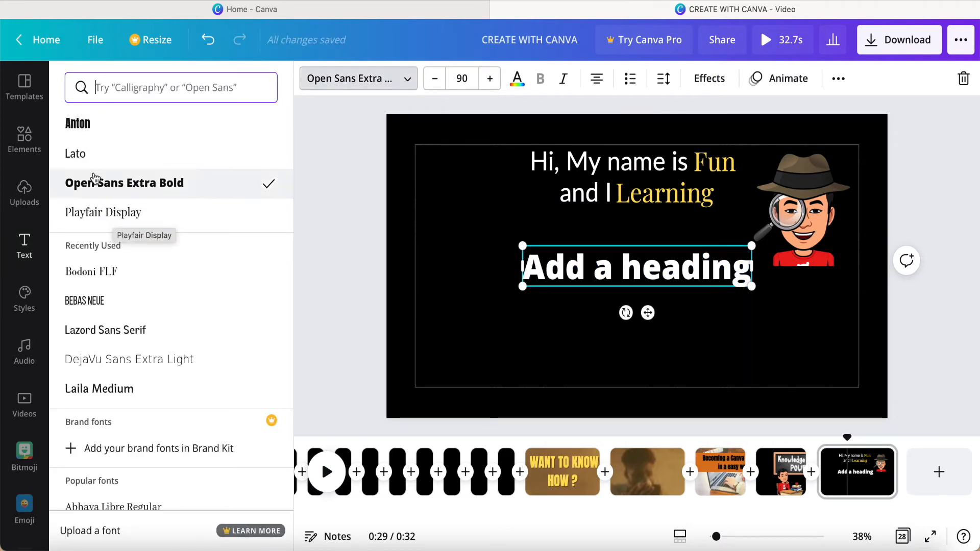
click(83, 151)
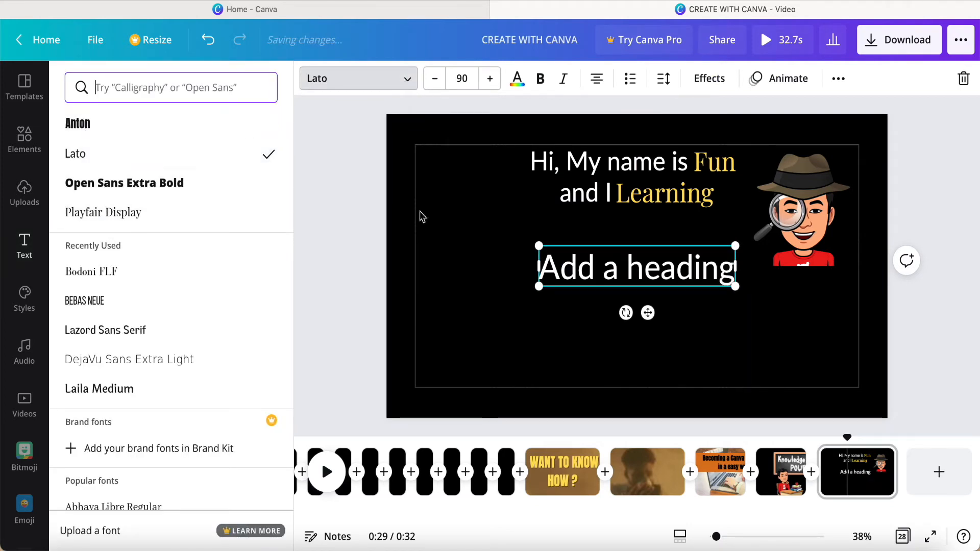
key(BackSpace)
key(BackSpace)
key(BackSpace)
key(BackSpace)
key(BackSpace)
key(BackSpace)
key(BackSpace)
key(BackSpace)
key(BackSpace)
key(BackSpace)
key(BackSpace)
key(BackSpace)
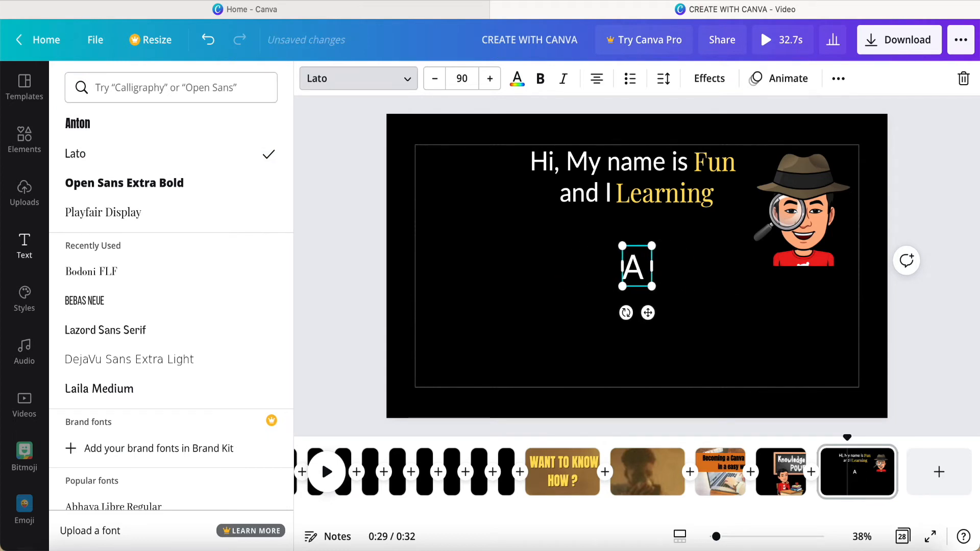
text(CANVA)
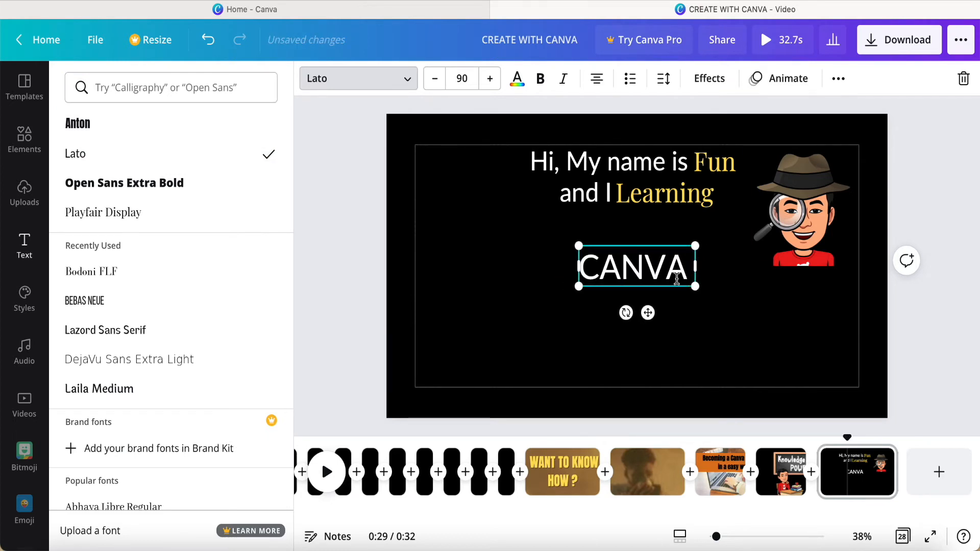
Set the "CANVA" heading to font size 80 and colour it with the document yellow.
click(464, 78)
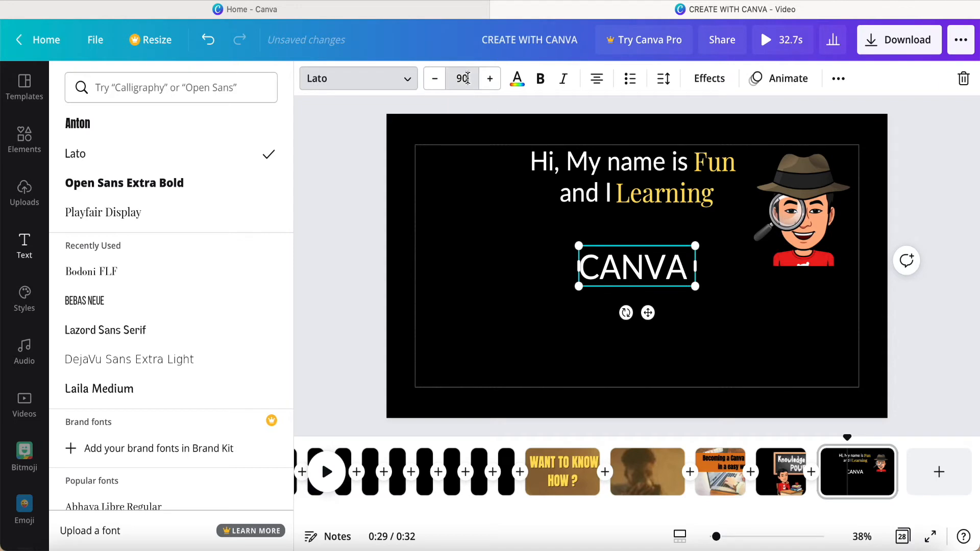
text(80)
click(517, 78)
click(152, 155)
Apply the Neon effect to "CANVA" and place it directly below the "and I Learning" line.
click(709, 78)
click(168, 364)
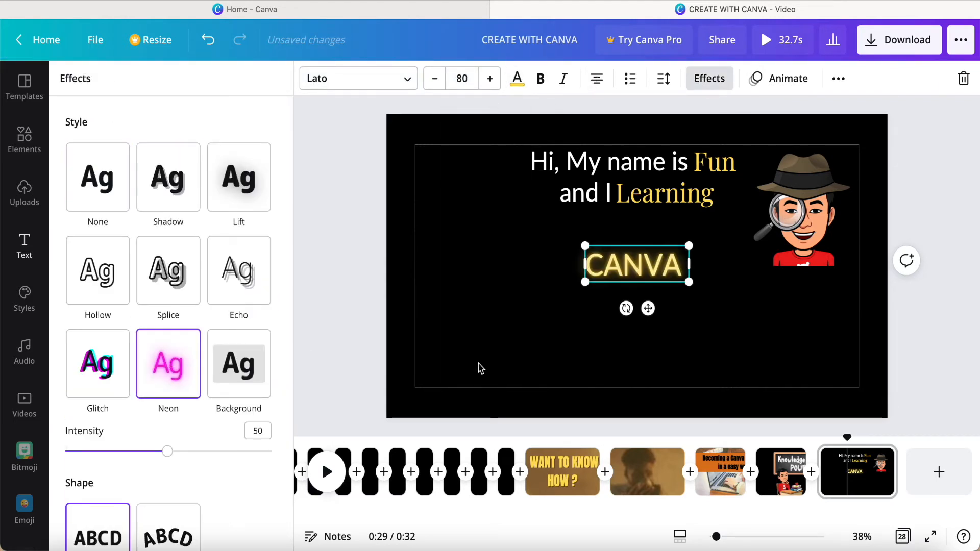
drag(648, 308, 647, 276)
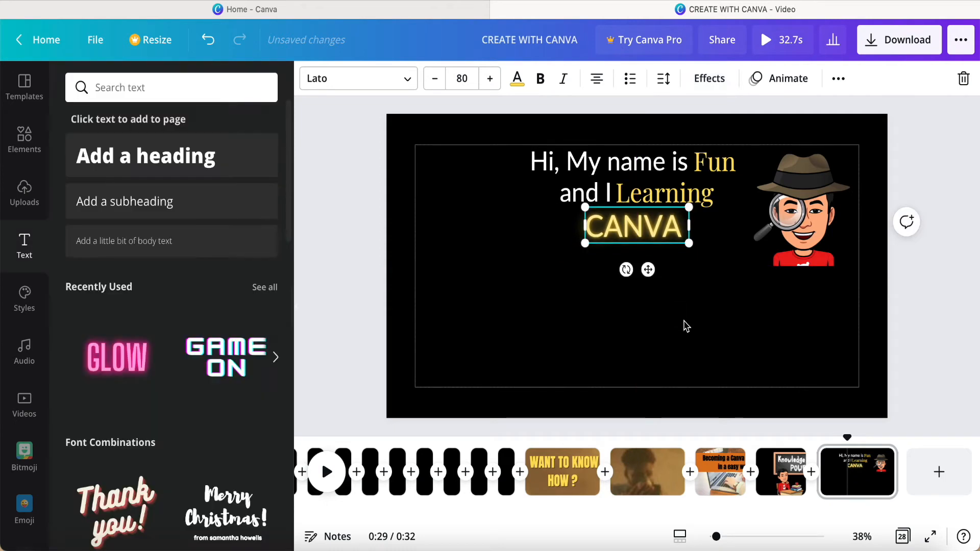
click(686, 325)
Apply the Rise element animation to the three intro lines from "Hi, My name is Fun" through "CANVA".
click(538, 163)
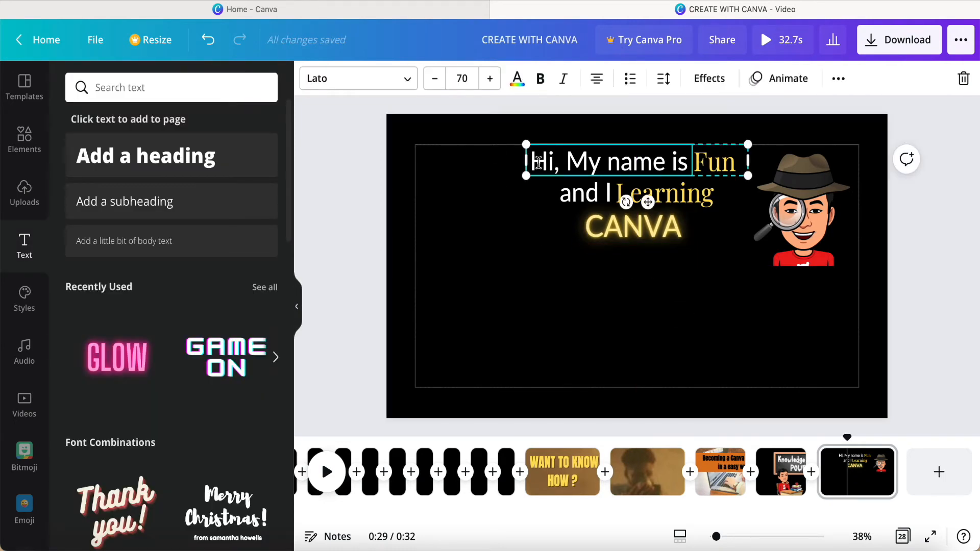
shift+click(555, 195)
click(584, 229)
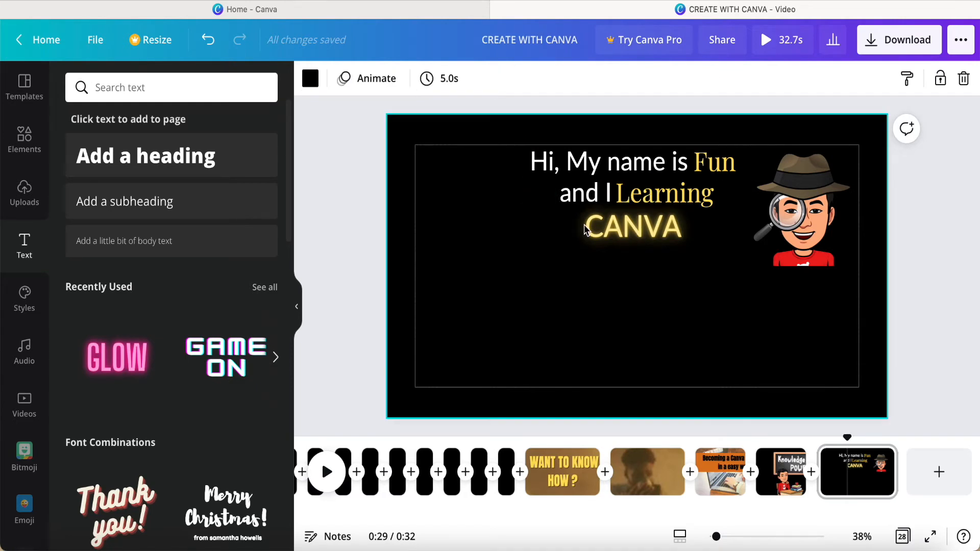
click(589, 223)
shift+click(559, 196)
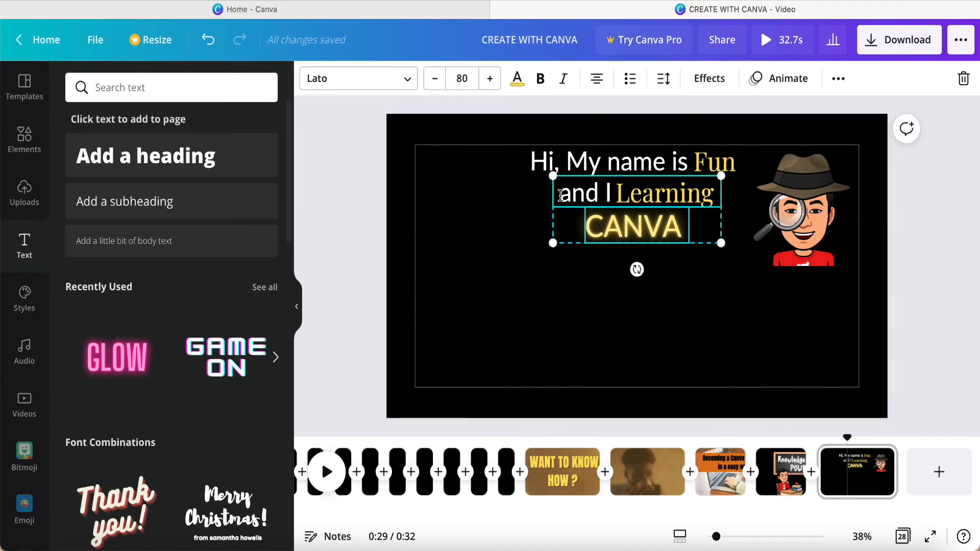
click(758, 79)
click(114, 200)
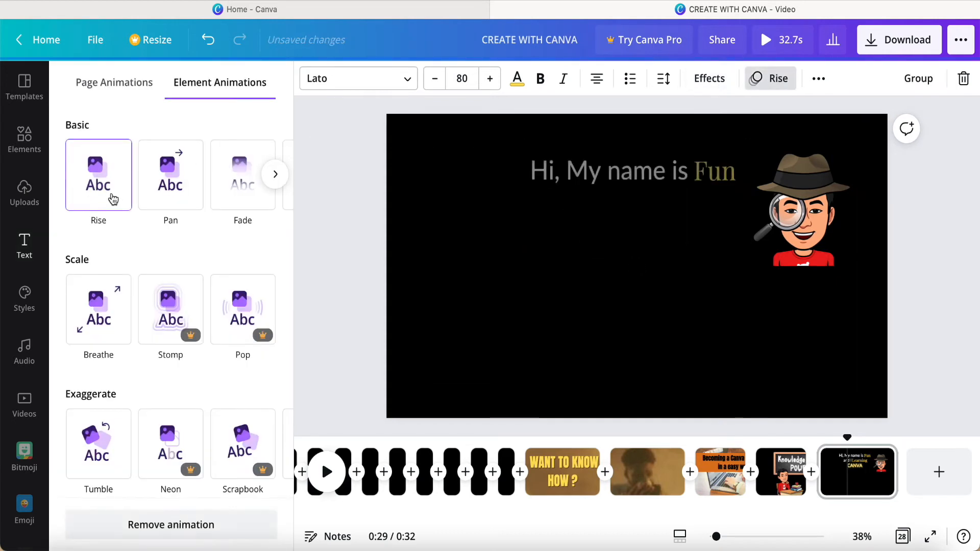
click(493, 334)
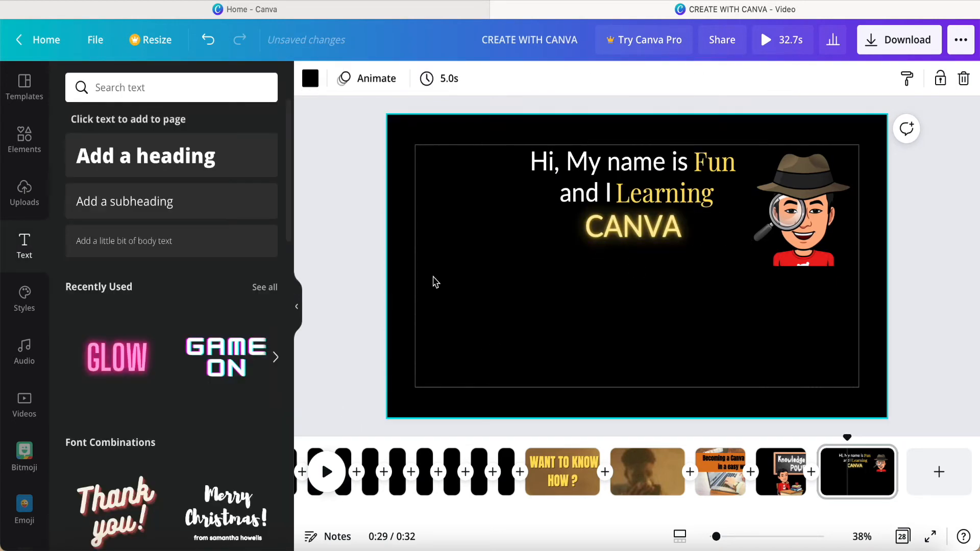
Add another heading in Lato at size 48 and position it lower on the page, below "CANVA".
click(124, 159)
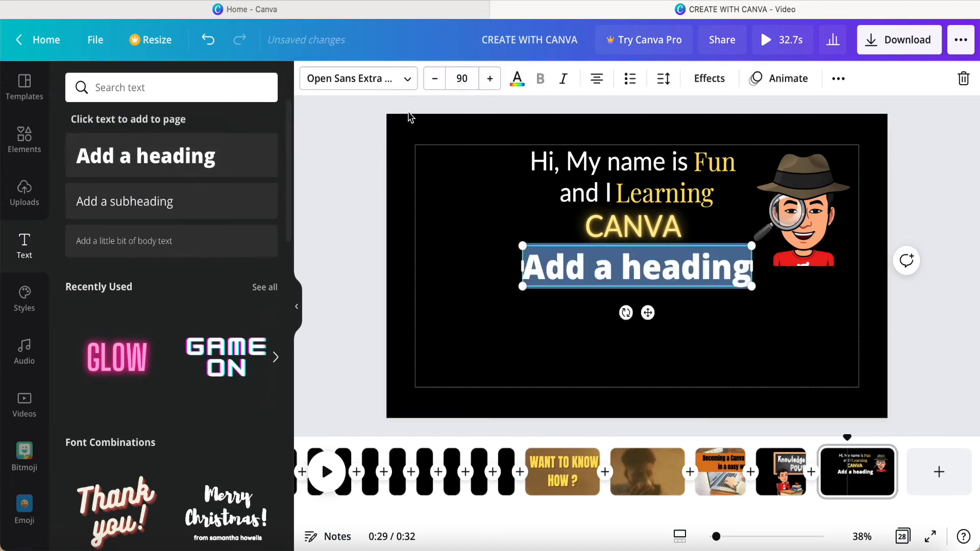
click(357, 78)
click(124, 156)
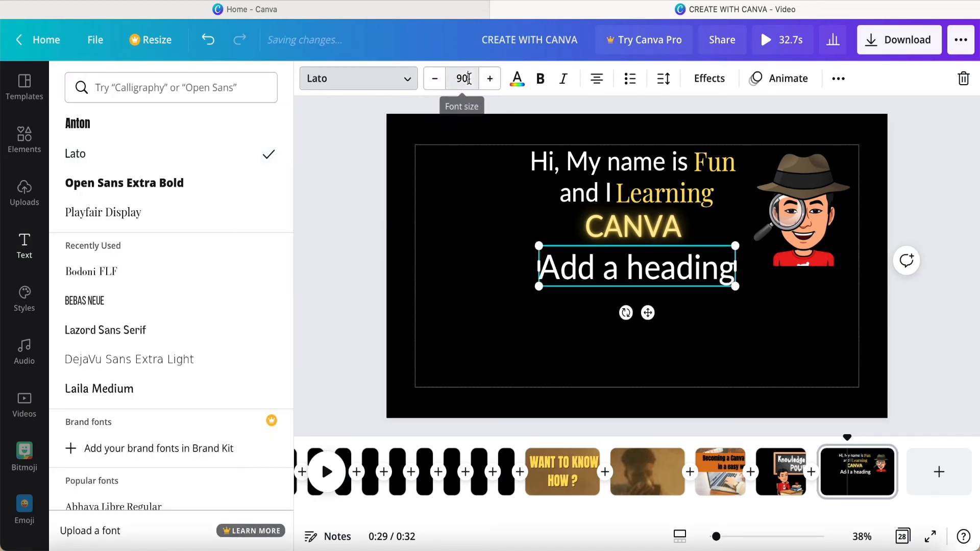
click(458, 79)
text(48)
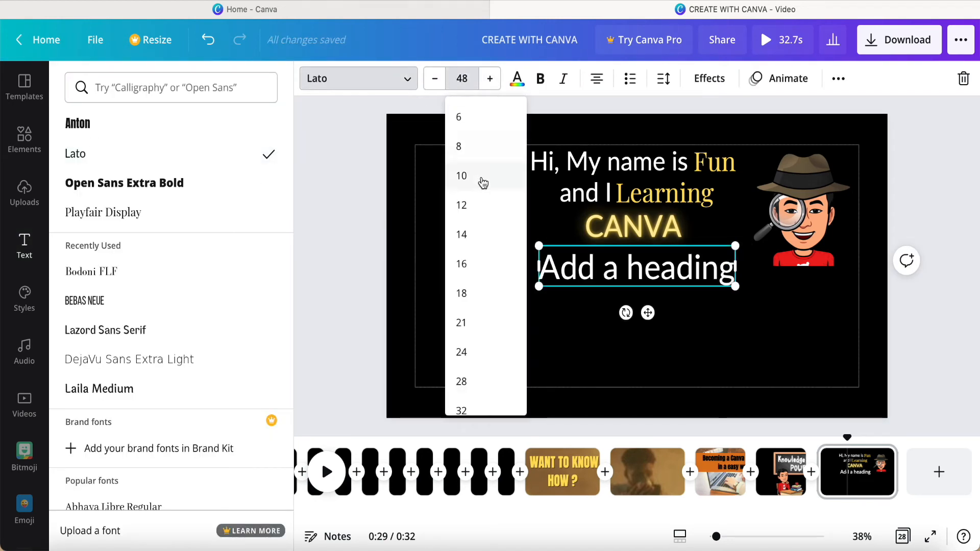
key(Return)
drag(648, 293, 649, 335)
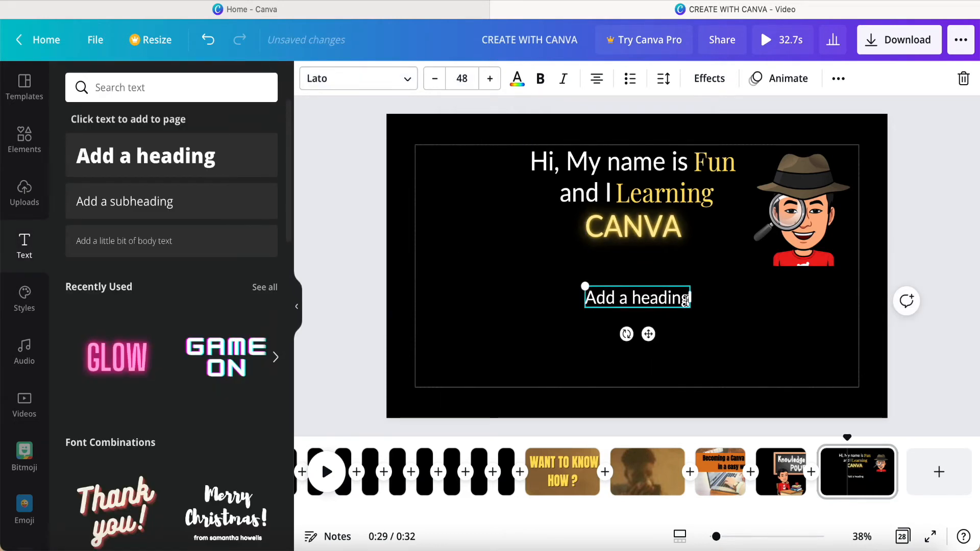
Replace the new heading's text with two lines: "I would like to share TIPS and TRICKS" and "in CANVA. If YOU like to more".
key(BackSpace)
key(BackSpace)
key(BackSpace)
key(BackSpace)
key(BackSpace)
key(BackSpace)
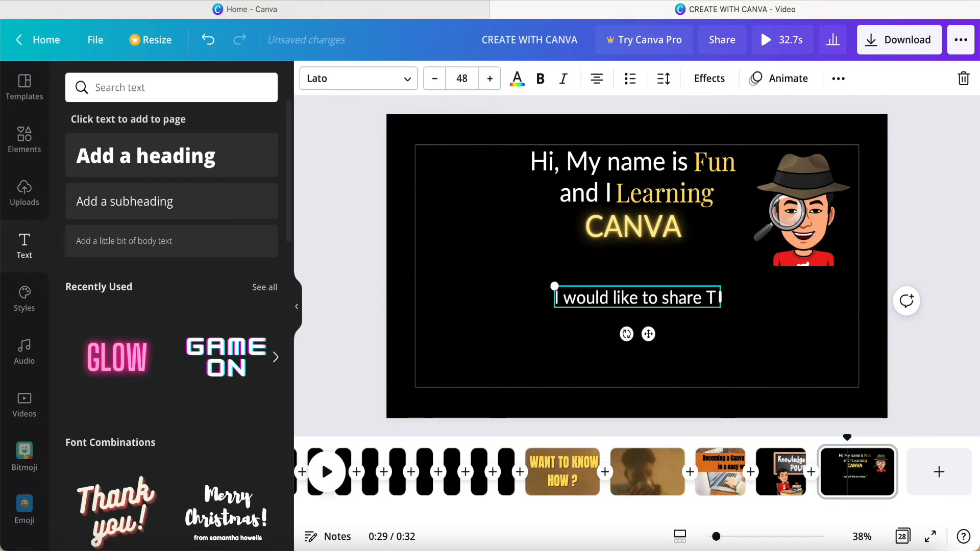
text(PS an)
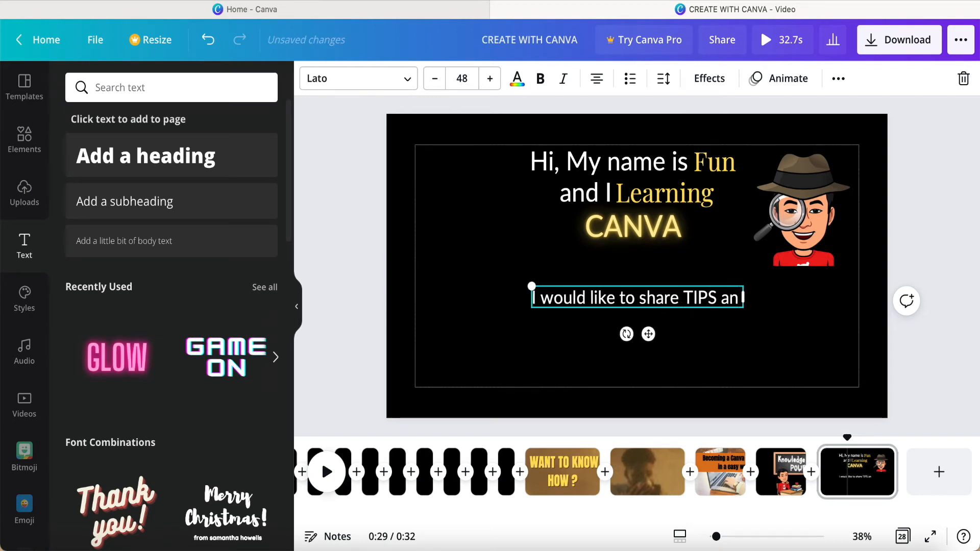
text(d TRICKS)
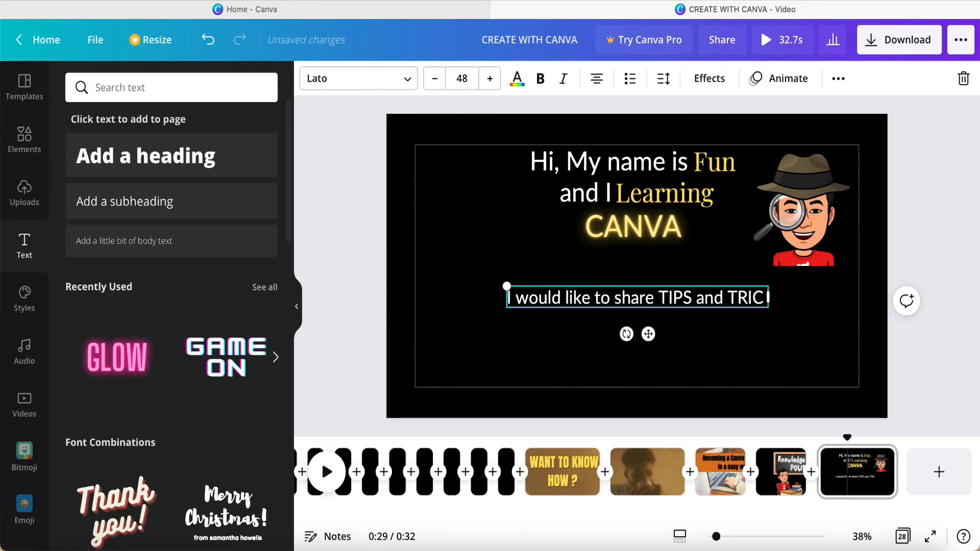
key(Return)
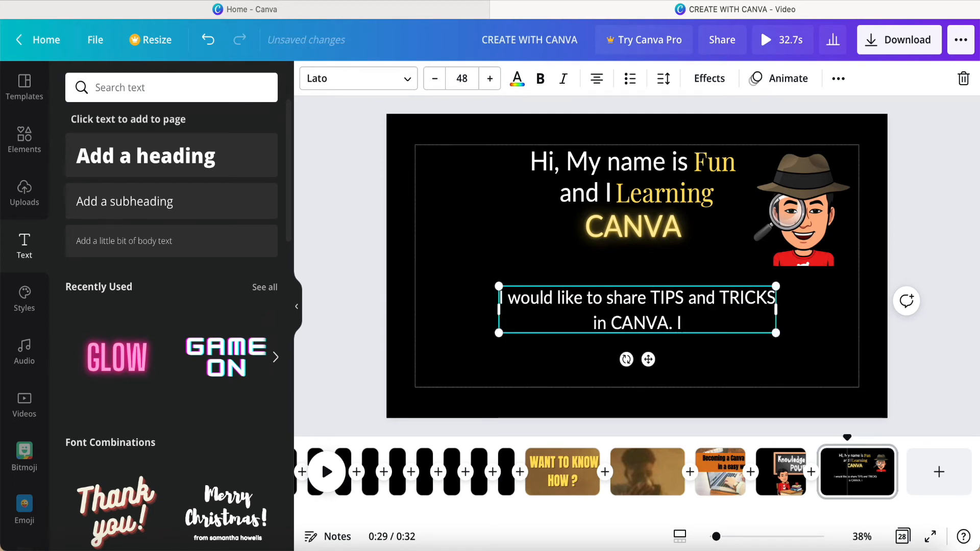
text(in CANVA. If YOU like to more)
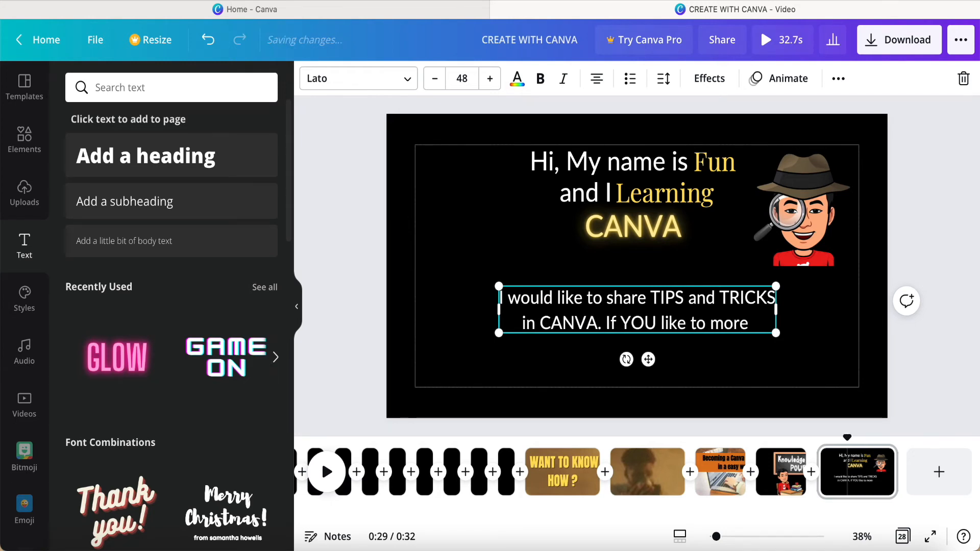
Add the lines "JOIN ME" and "will post Tutorial Videos here . . ." at the end of the paragraph.
key(Return)
text(JOIN ME)
key(Return)
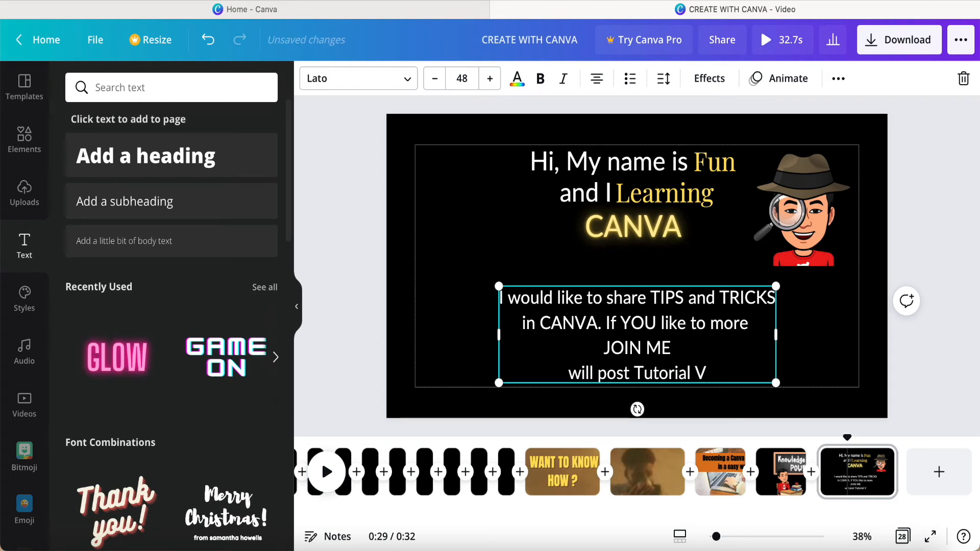
text(here . . .)
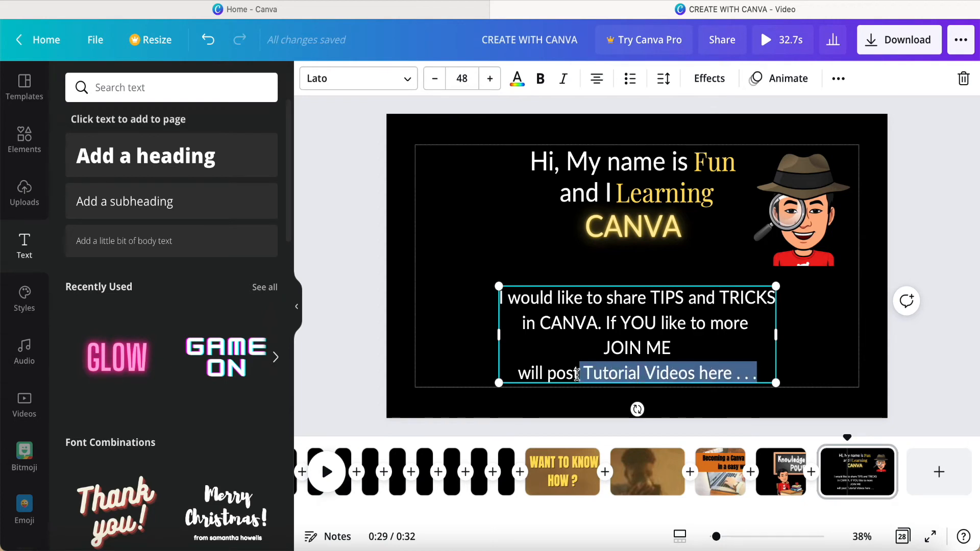
Colour the paragraph's last line and the words "TIPS" and "TRICKS" with the document yellow.
click(517, 80)
click(152, 155)
click(653, 297)
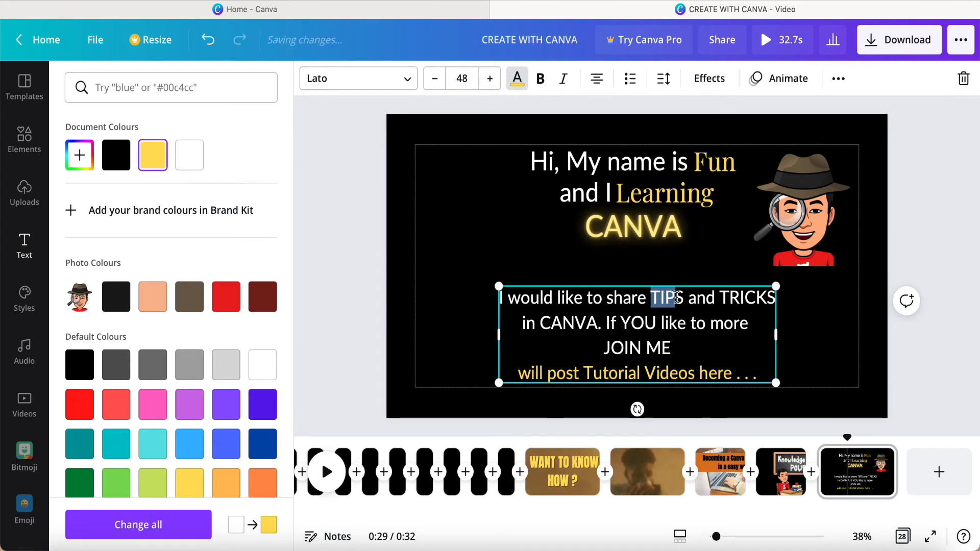
drag(673, 297, 683, 299)
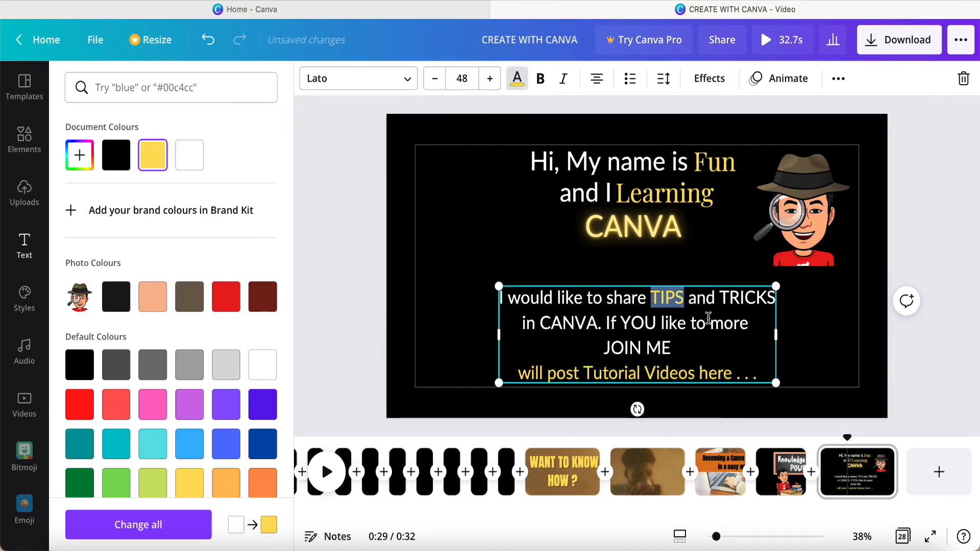
click(720, 296)
click(723, 311)
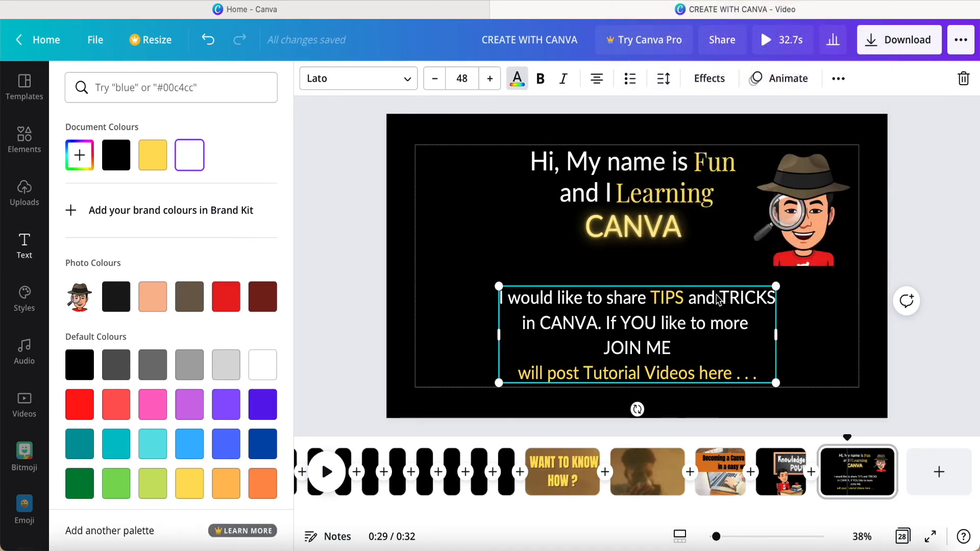
click(152, 154)
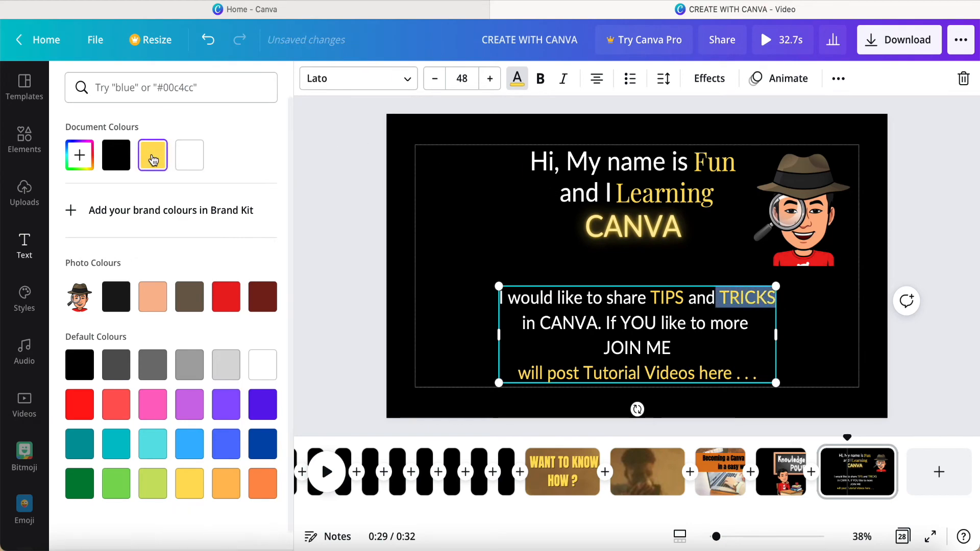
Add the recently used animated red and yellow rectangle sticker, shrink it and place it behind the words "JOIN ME".
click(22, 138)
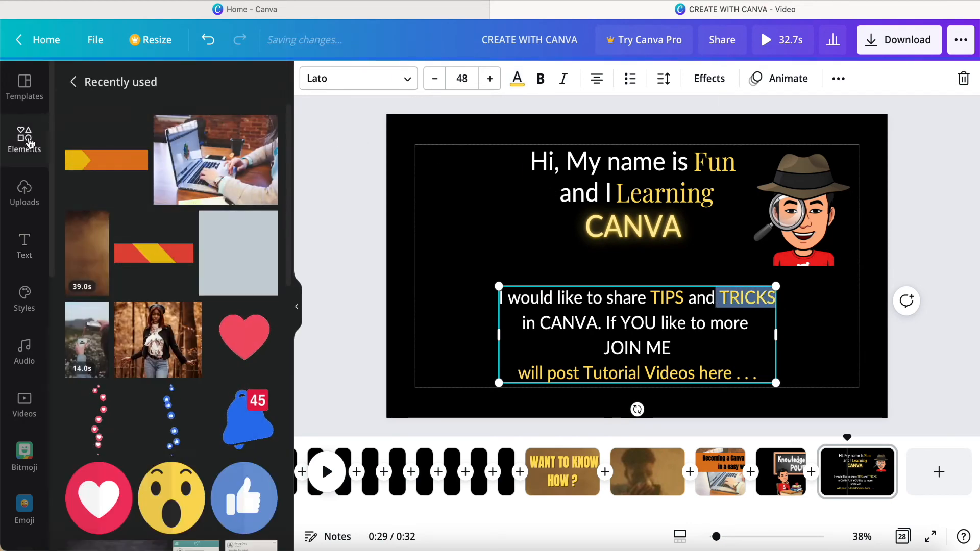
click(182, 222)
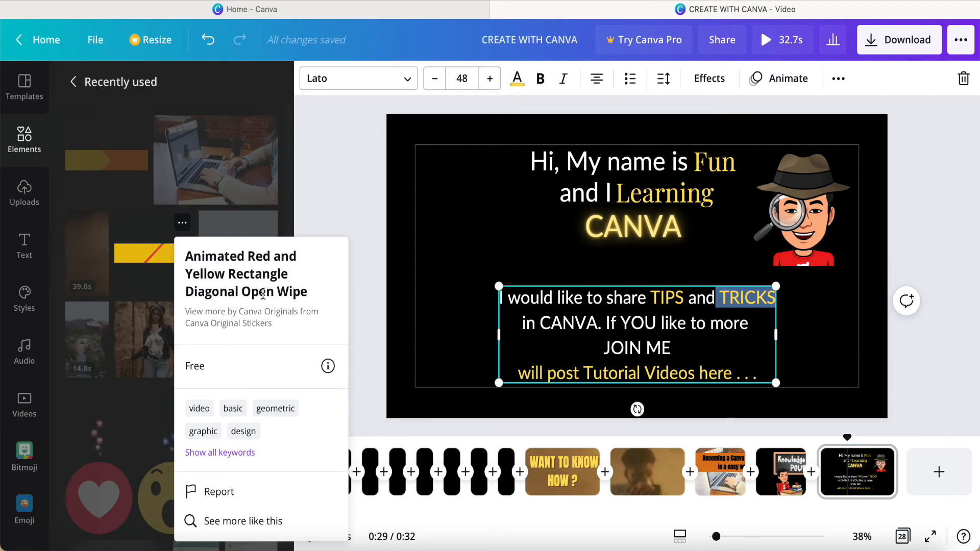
click(146, 256)
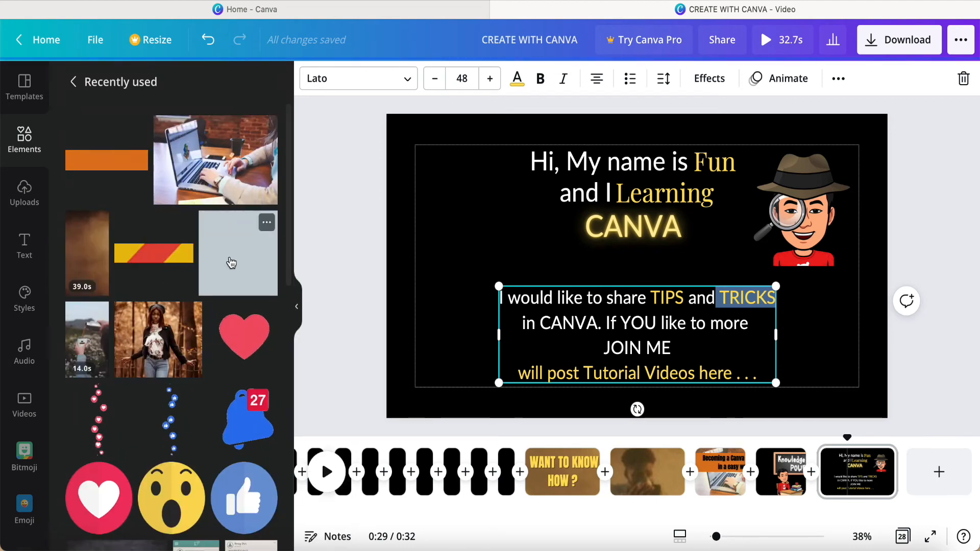
click(151, 257)
drag(415, 211, 773, 300)
drag(813, 348, 648, 382)
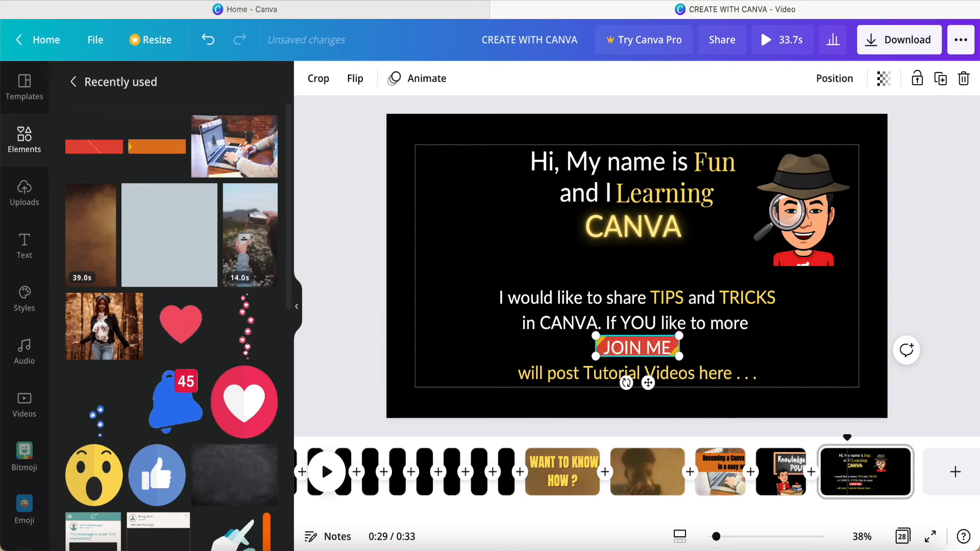
Apply the Typewriter text animation to the paragraph beginning "I would like to share".
click(501, 298)
click(757, 79)
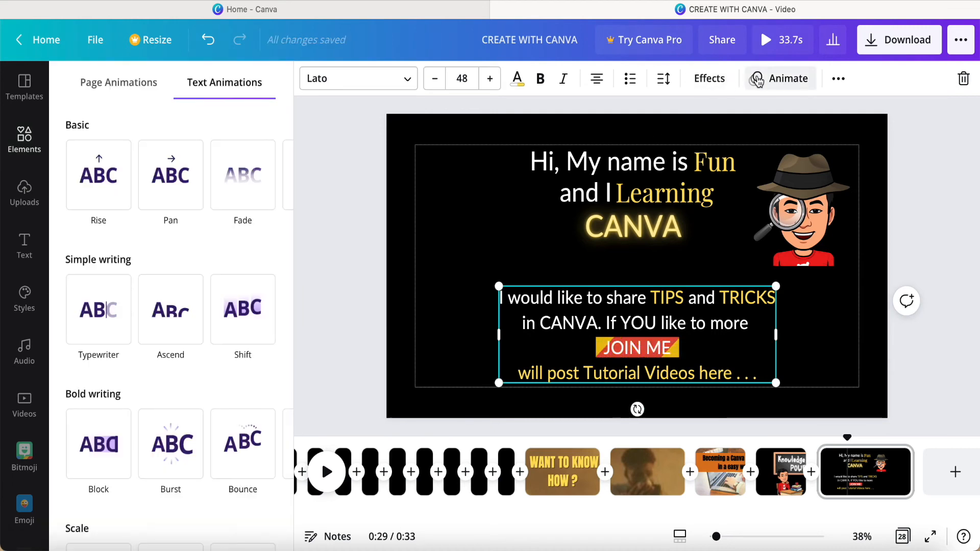
click(94, 319)
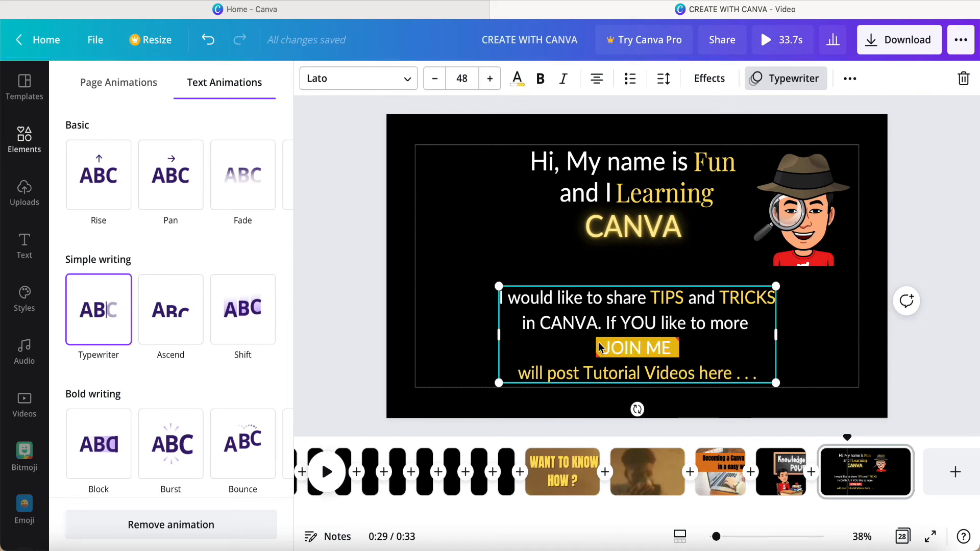
right_click(739, 348)
click(825, 340)
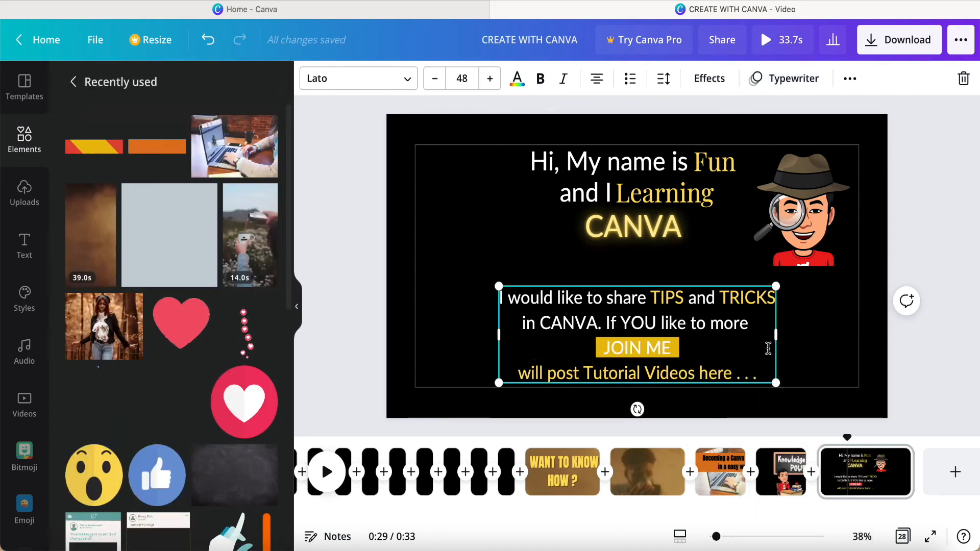
Apply the Breathe animation to the rectangle sticker at "JOIN ME" and send it back behind the paragraph text.
right_click(751, 349)
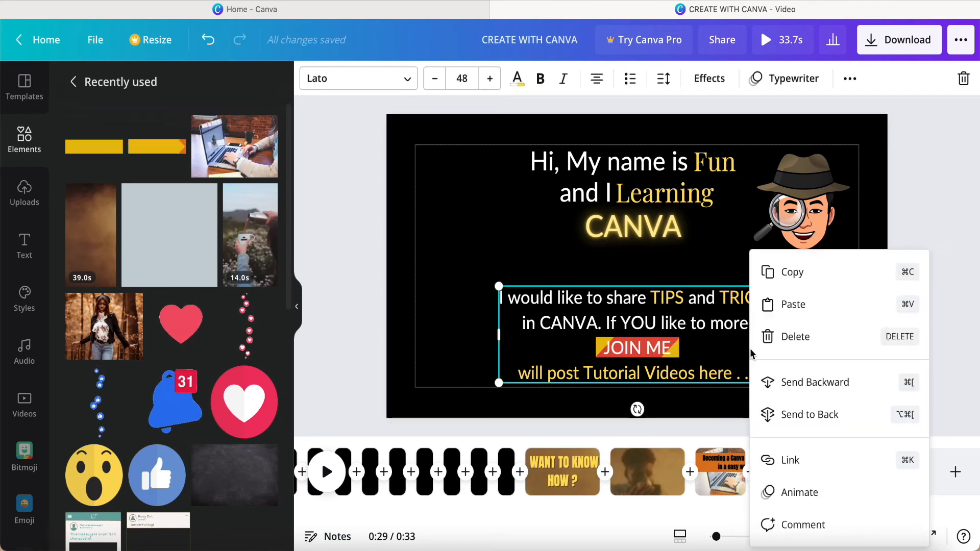
click(786, 391)
click(656, 351)
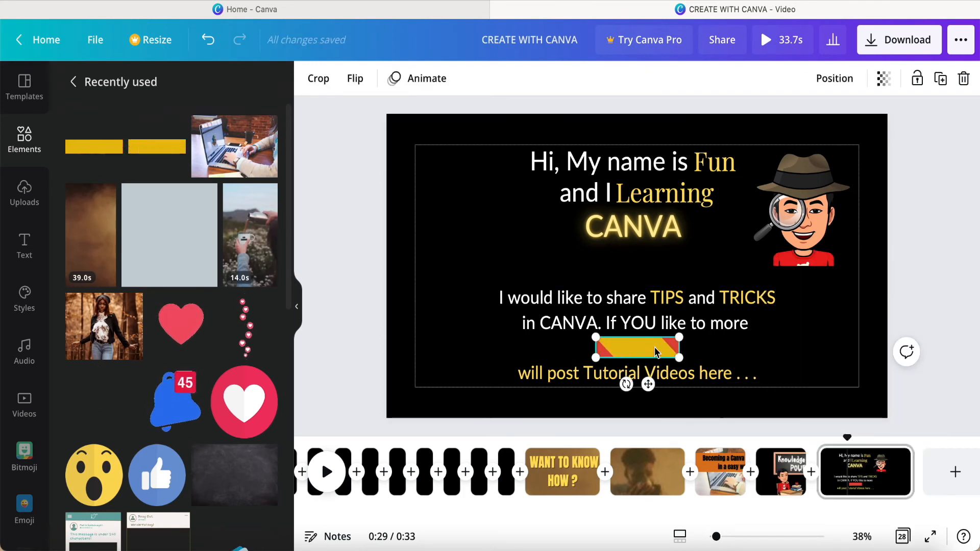
click(399, 79)
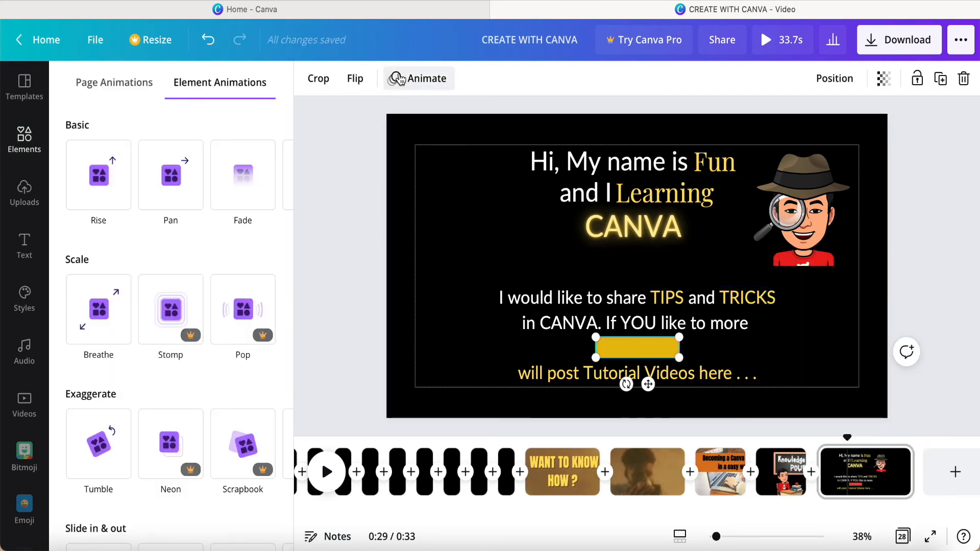
click(98, 309)
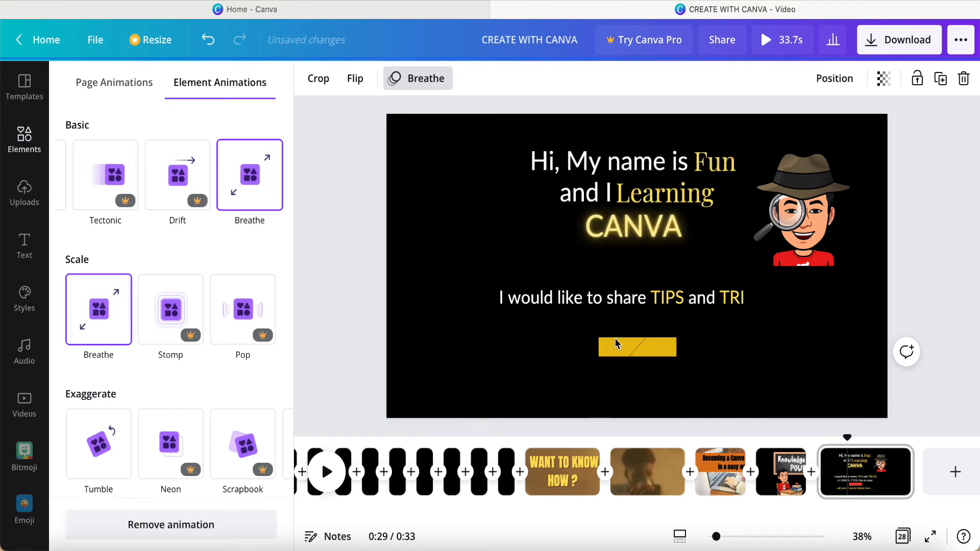
right_click(631, 349)
click(638, 410)
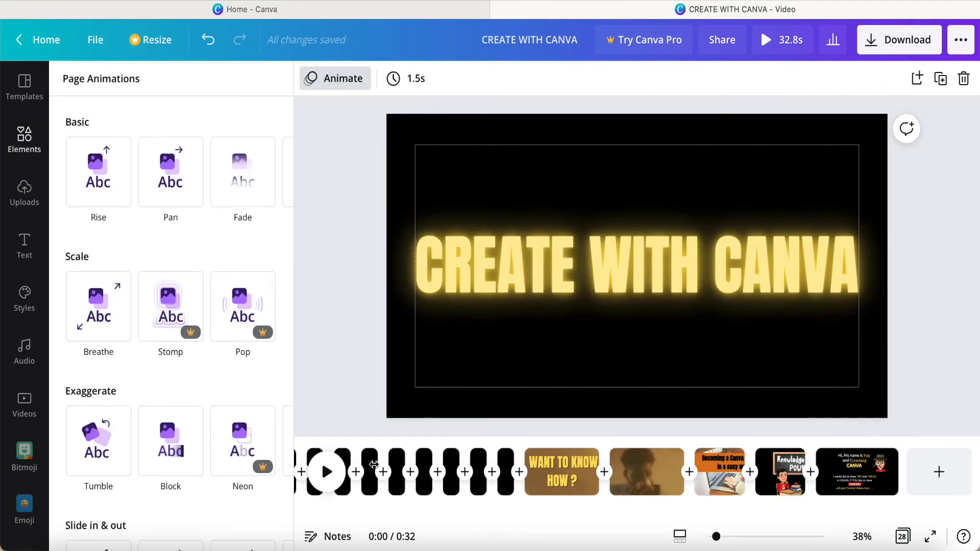
Add an audio track beneath the pages, running from the start of the video.
scroll(413, 472, left, 10)
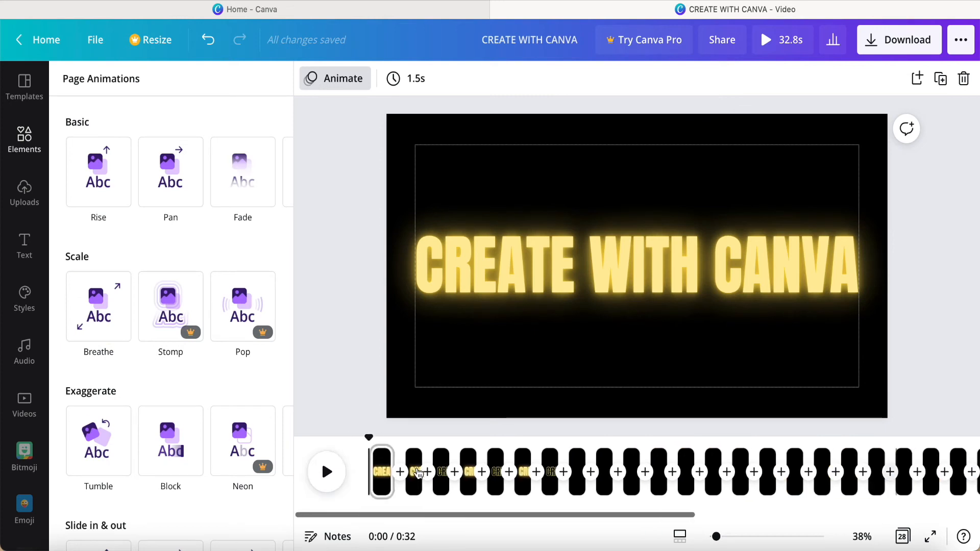
click(24, 371)
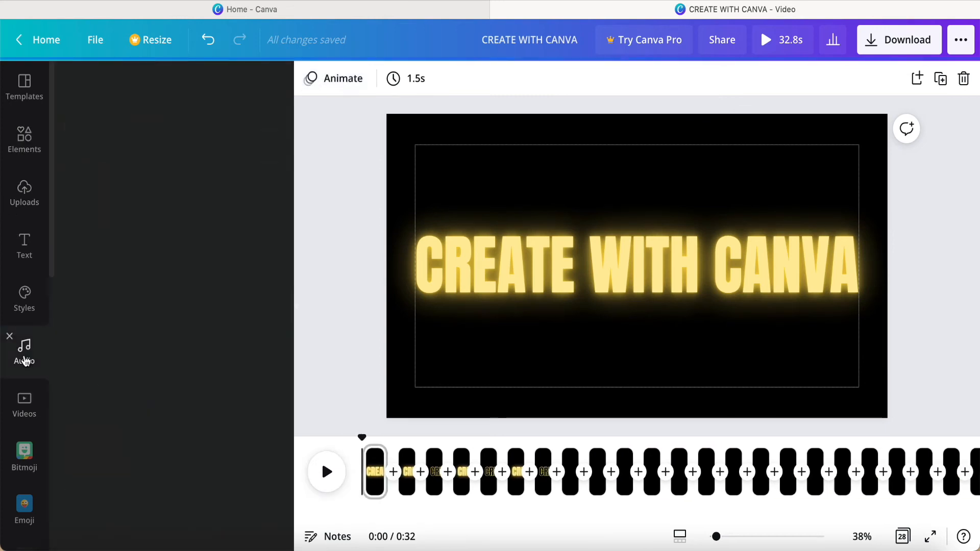
drag(140, 213, 436, 522)
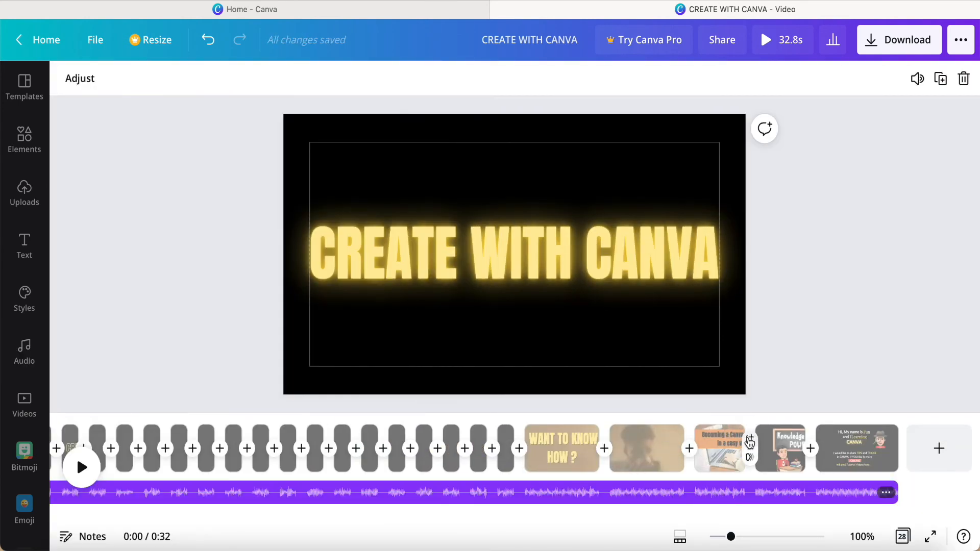
Insert a new page after the "Becoming a Canva Designer" page and remove its Pan page animation.
click(749, 440)
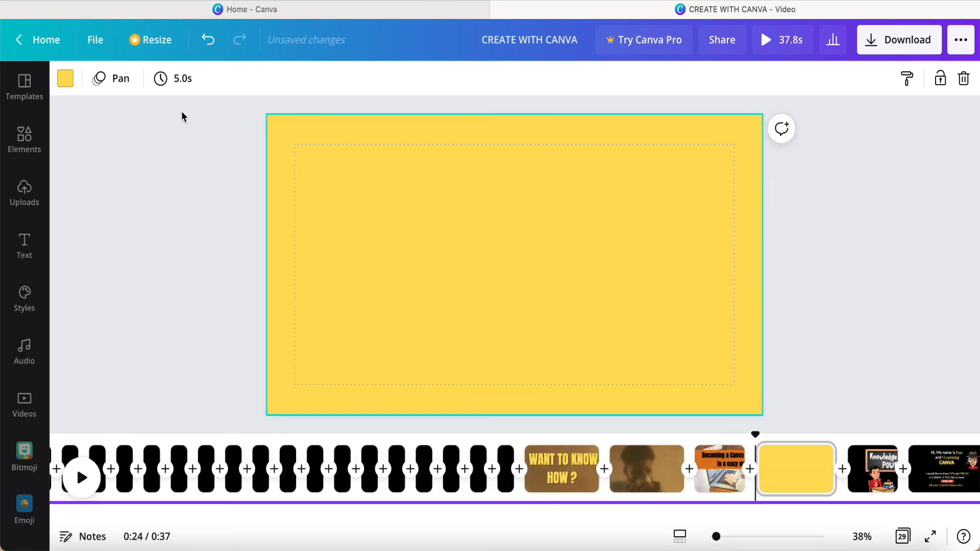
click(102, 81)
click(171, 490)
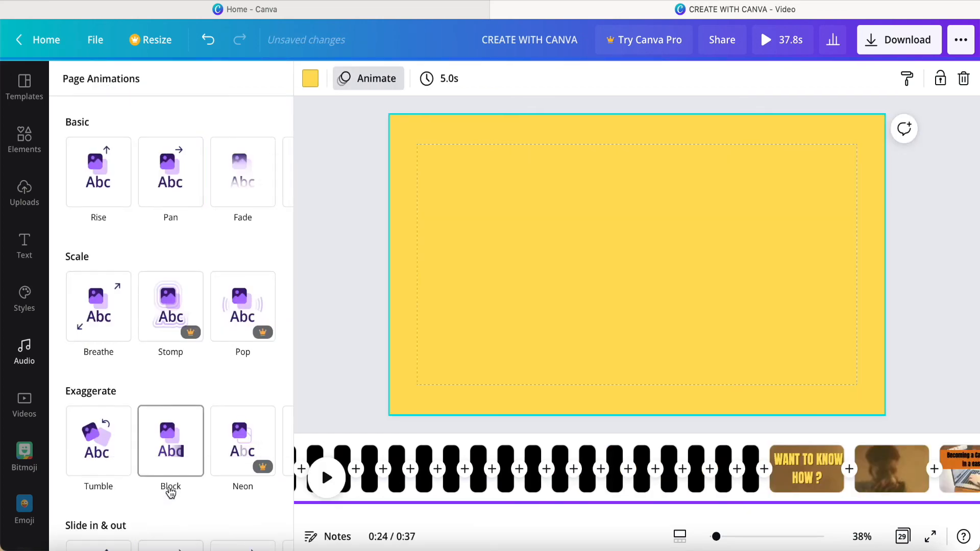
Make the uploaded image of a figure under two spotlights the new page's background and shorten the page to 2.0 seconds.
click(25, 196)
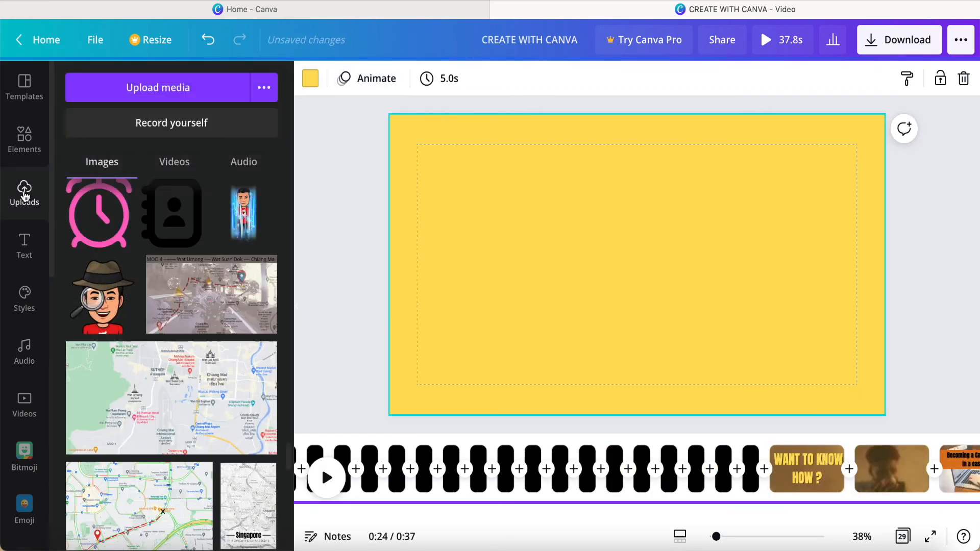
scroll(161, 278, down, 5)
scroll(161, 279, down, 10)
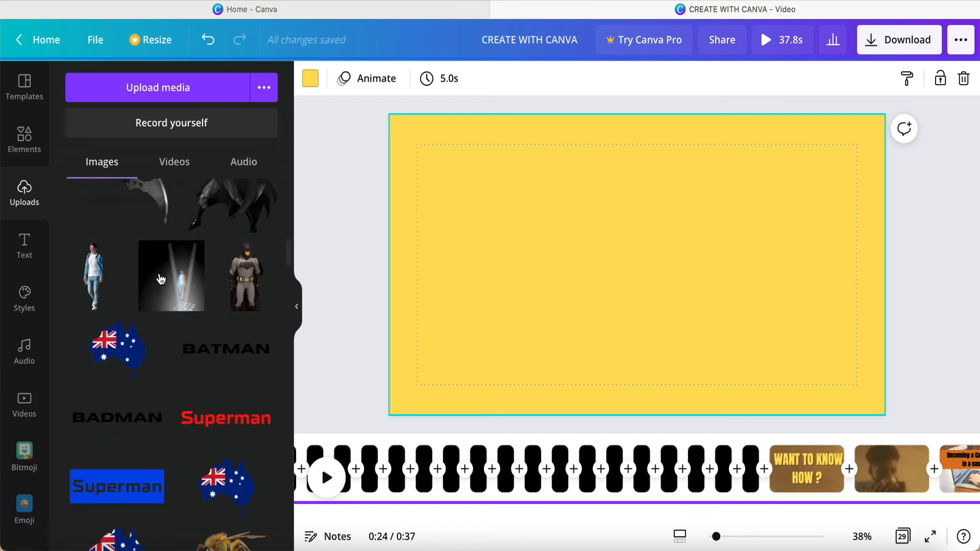
click(161, 278)
right_click(628, 267)
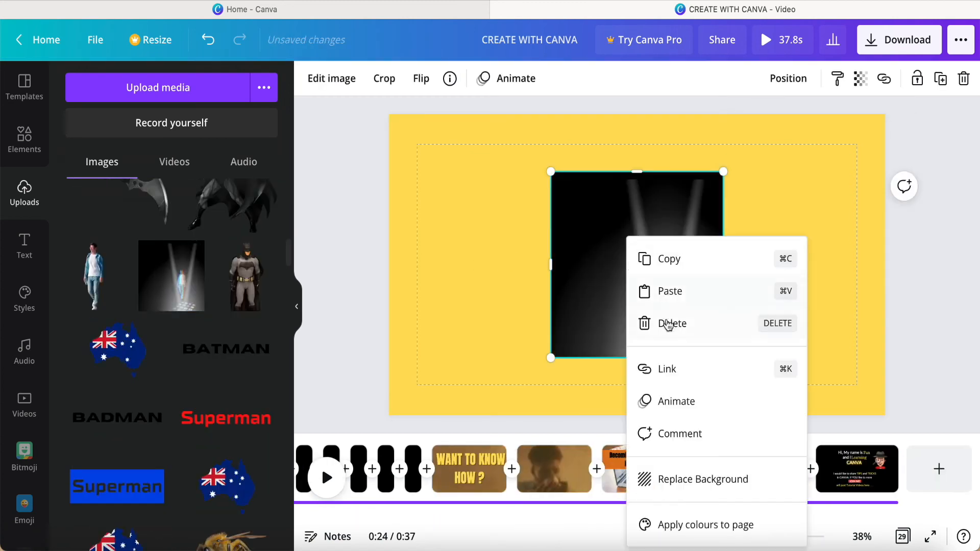
click(668, 477)
drag(736, 481, 696, 477)
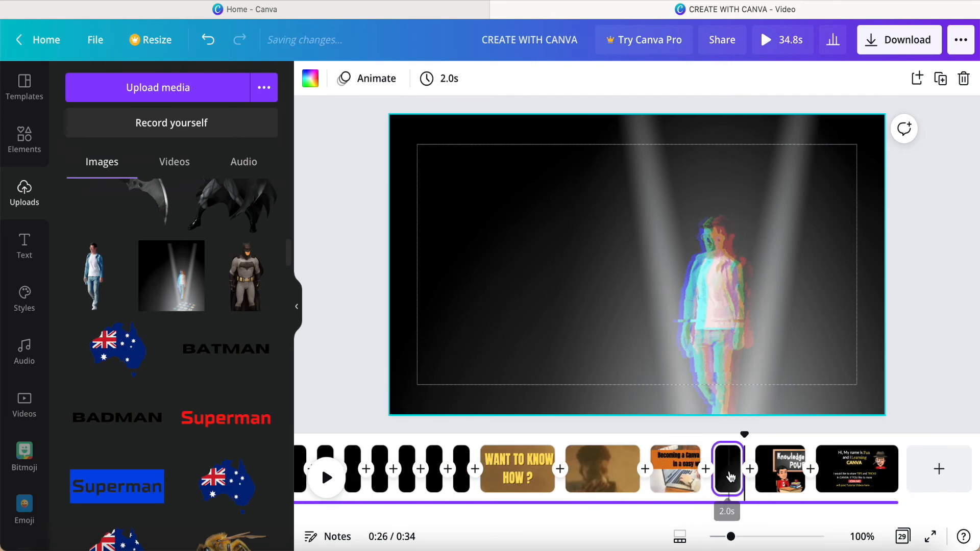
Duplicate the spotlight page and replace the copy's background with the uploaded Batman "SLICED" image.
right_click(729, 476)
click(788, 292)
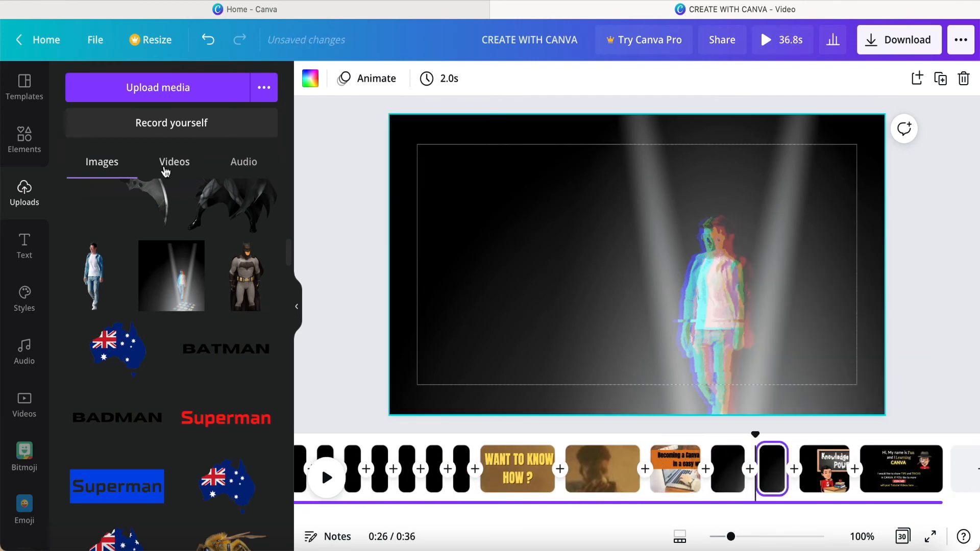
scroll(169, 230, up, 6)
click(218, 303)
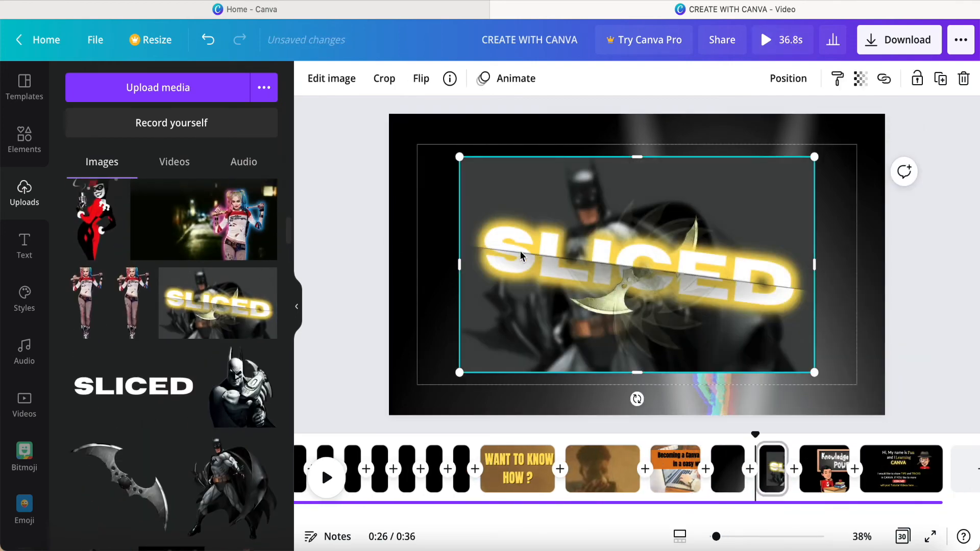
right_click(509, 253)
click(583, 480)
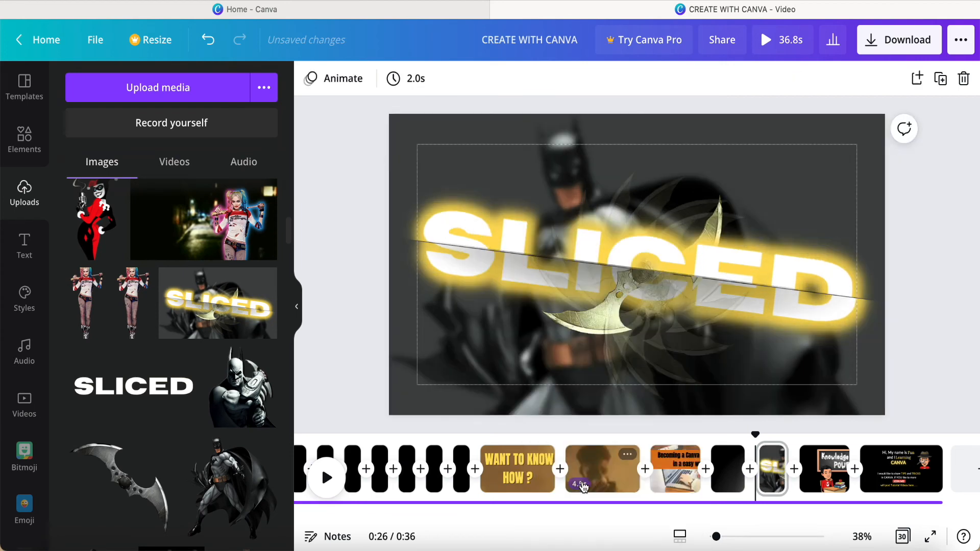
Duplicate the "SLICED" page and replace the copy's background with the uploaded night-street image of the woman holding a bat.
right_click(775, 490)
click(824, 306)
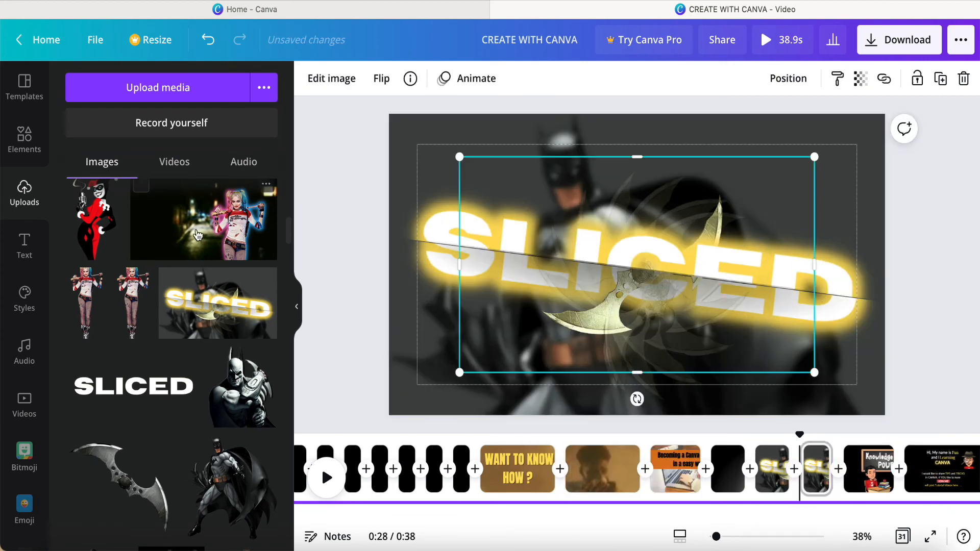
click(197, 236)
right_click(528, 272)
click(579, 480)
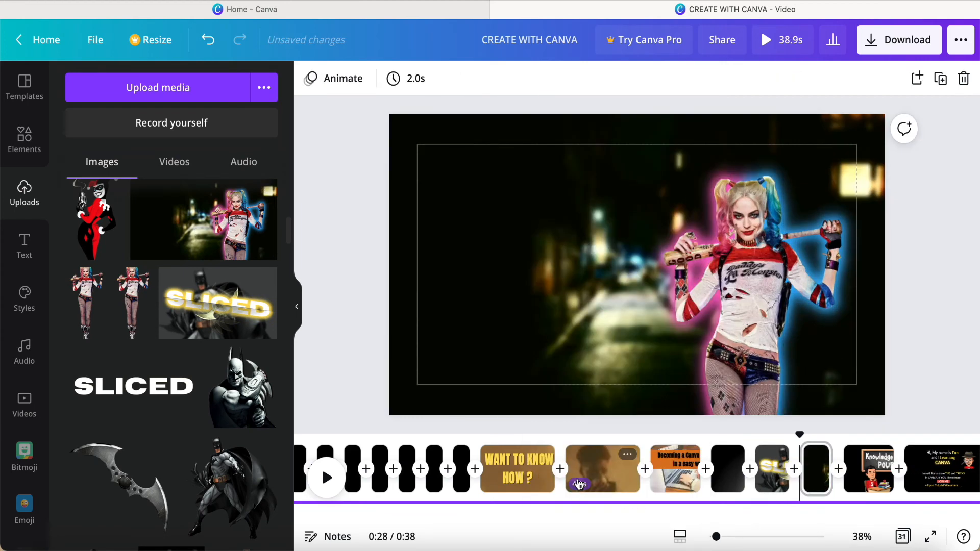
Duplicate the night-street page and replace the copy's background with the uploaded "JOKER BATMAN" image.
right_click(808, 477)
click(840, 300)
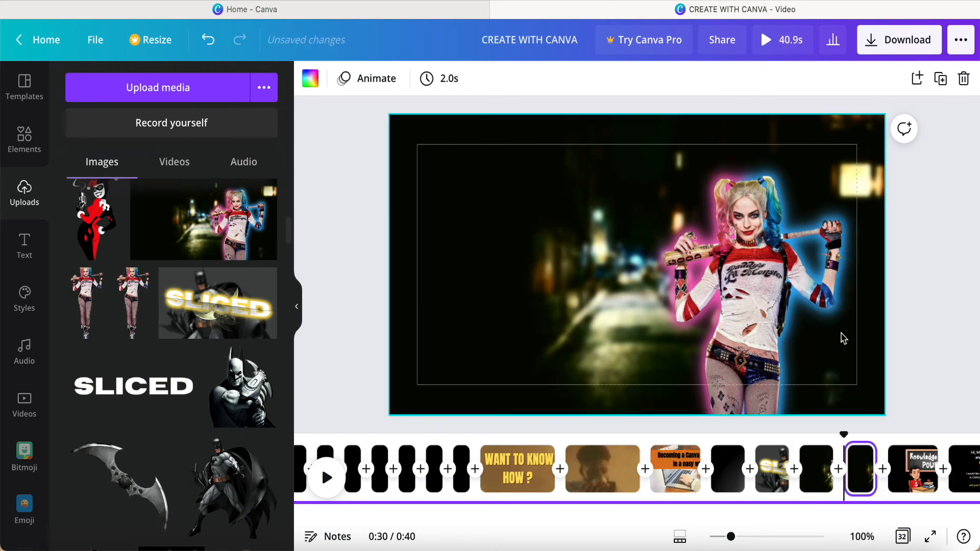
scroll(188, 270, up, 3)
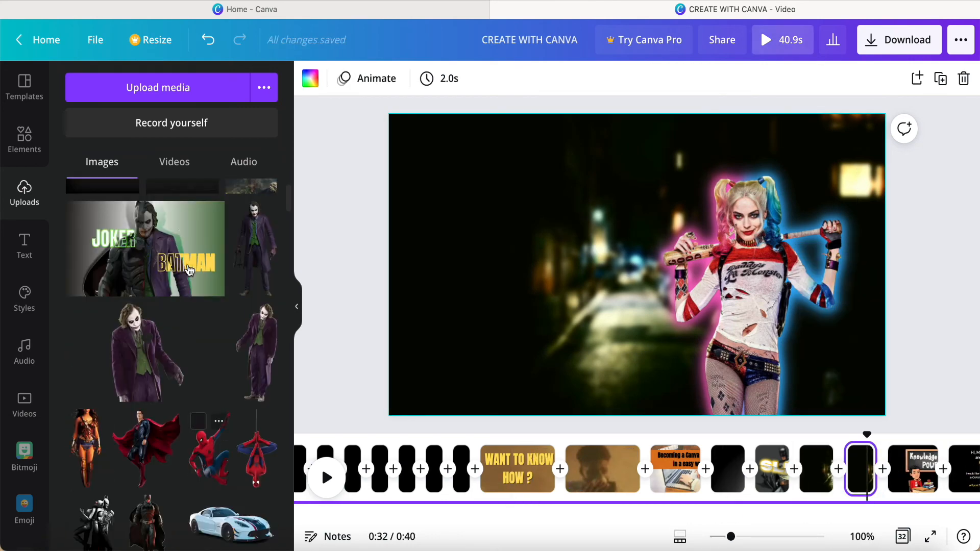
click(189, 286)
right_click(589, 233)
click(643, 485)
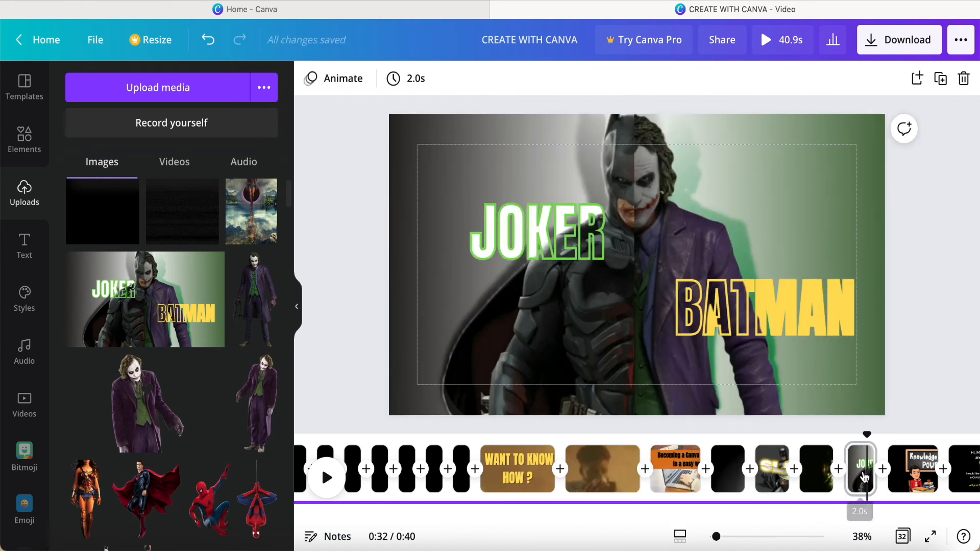
Duplicate the "JOKER BATMAN" page and replace the copy's background with the uploaded Wonder Woman reflection image.
scroll(864, 477, right, 2)
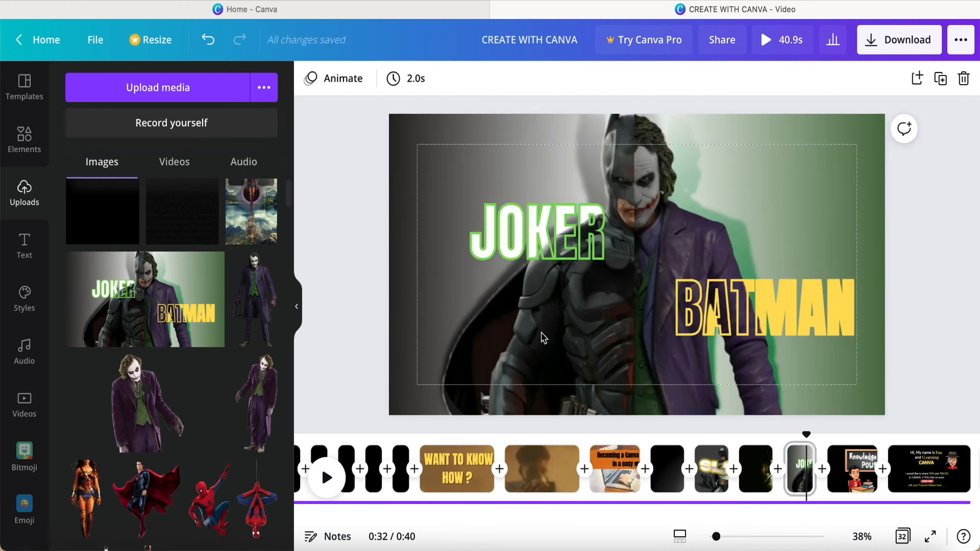
right_click(799, 482)
click(854, 303)
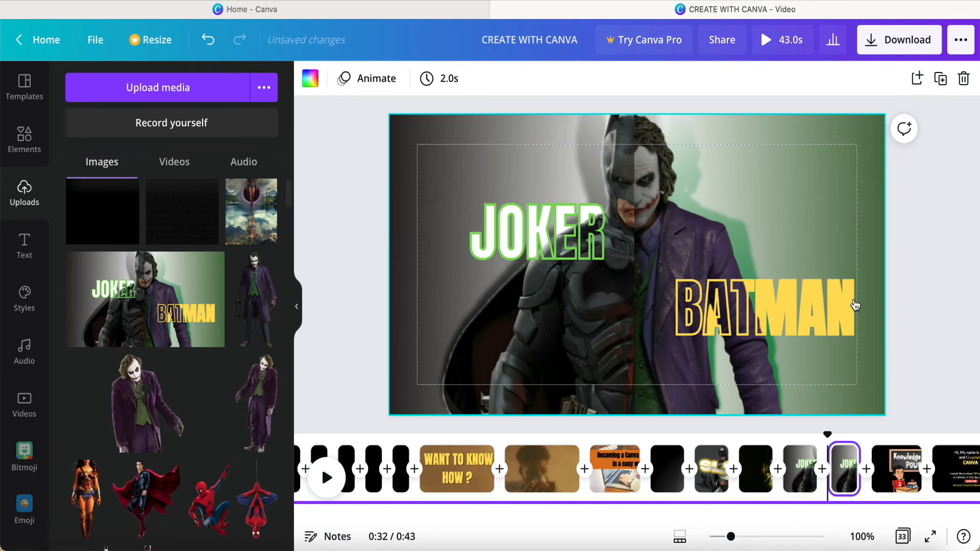
click(256, 229)
right_click(617, 236)
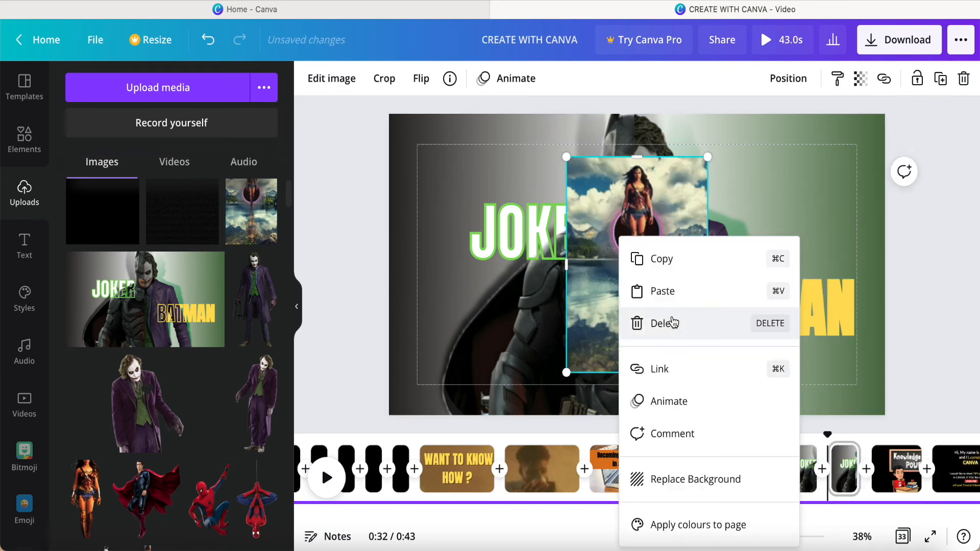
click(671, 478)
Reposition the Wonder Woman background within its crop so her upper body and the clouds fill the page.
double_click(676, 305)
drag(675, 296, 684, 514)
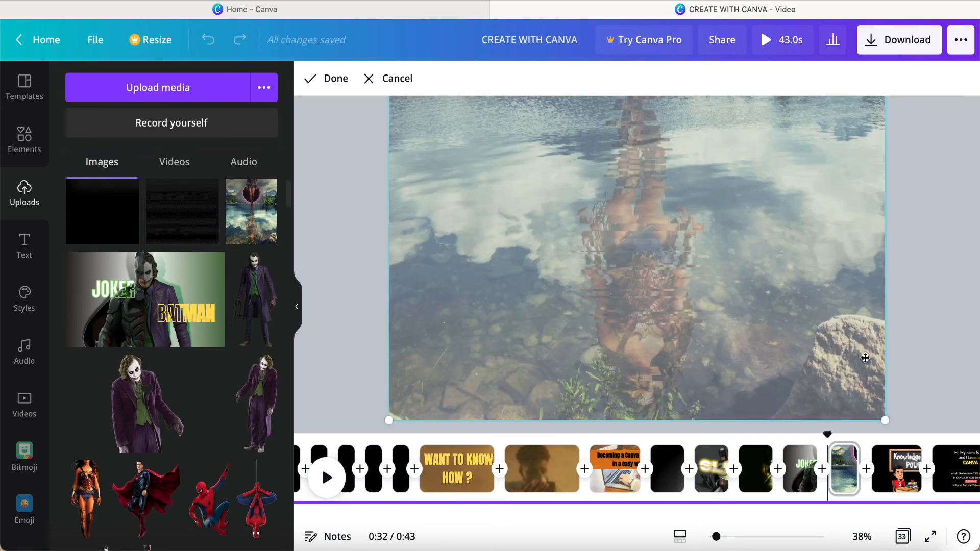
click(917, 354)
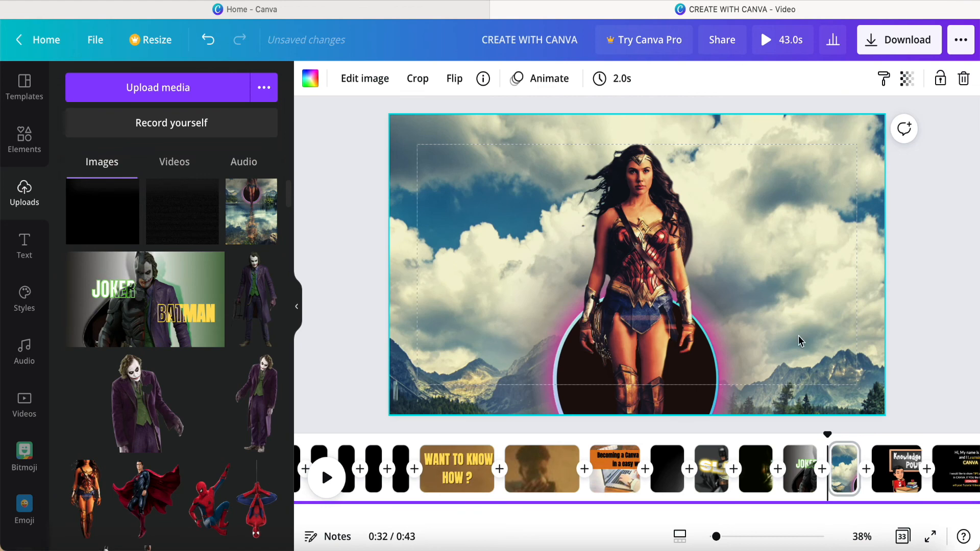
Add a Circle Wipe transition with direction Out between the laptop page and the spotlight page.
click(644, 478)
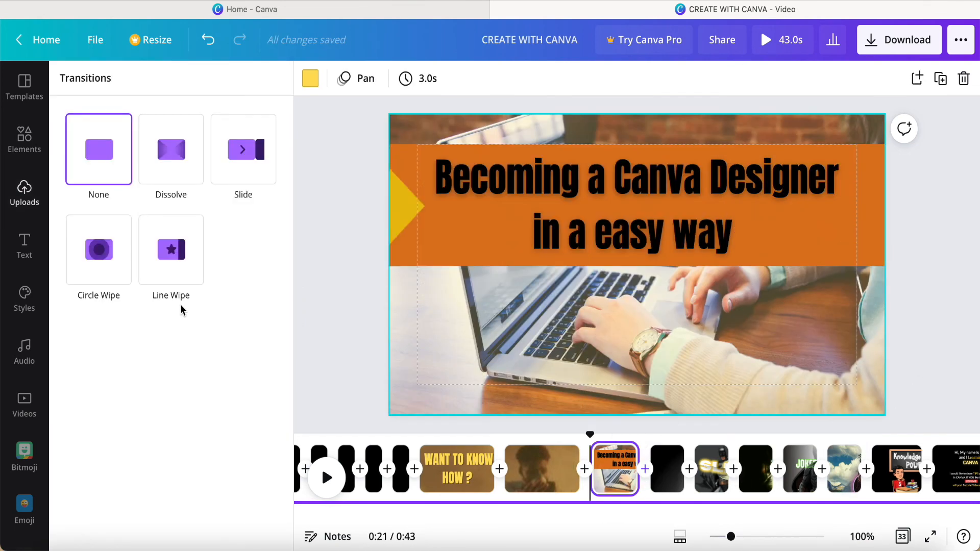
click(124, 284)
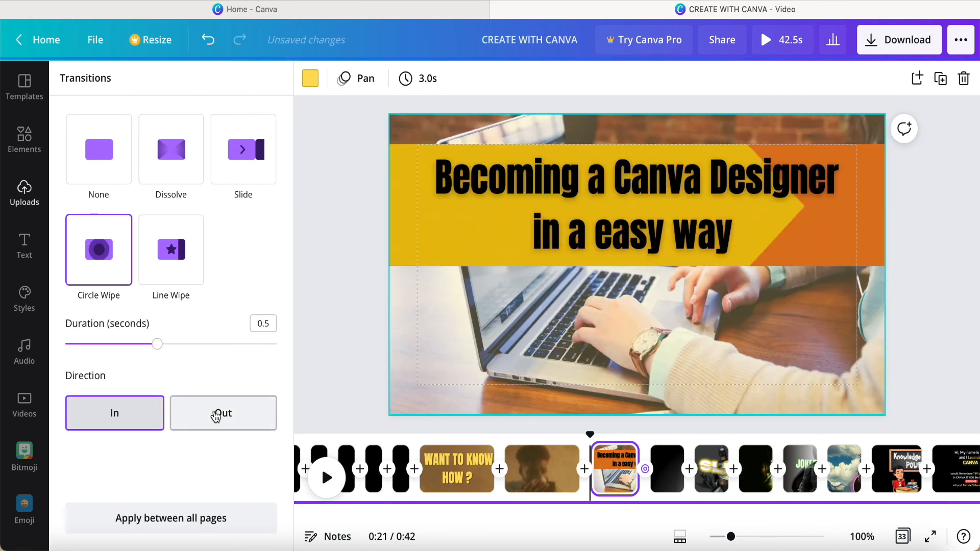
click(216, 417)
Add a Circle Wipe transition with direction Out between the spotlight page and the "SLICED" page.
click(690, 478)
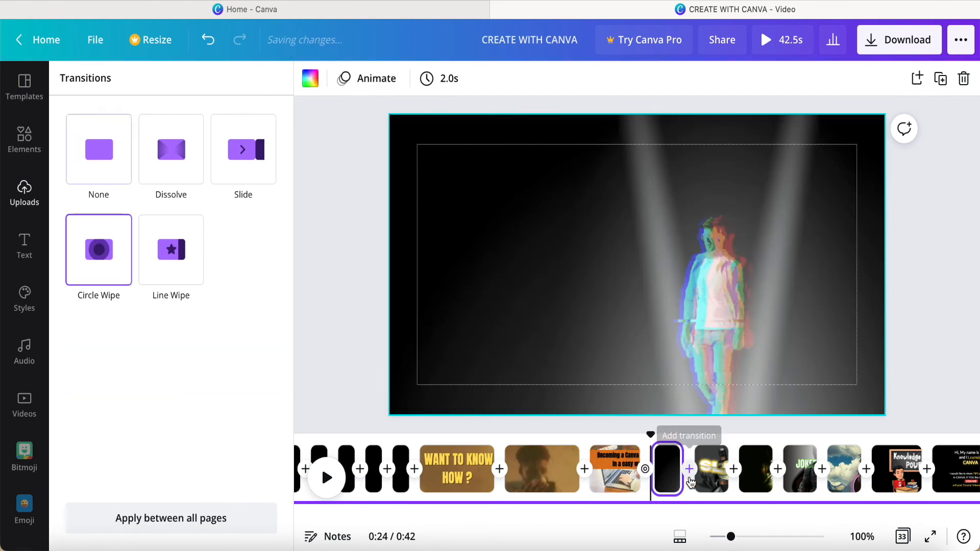
click(118, 279)
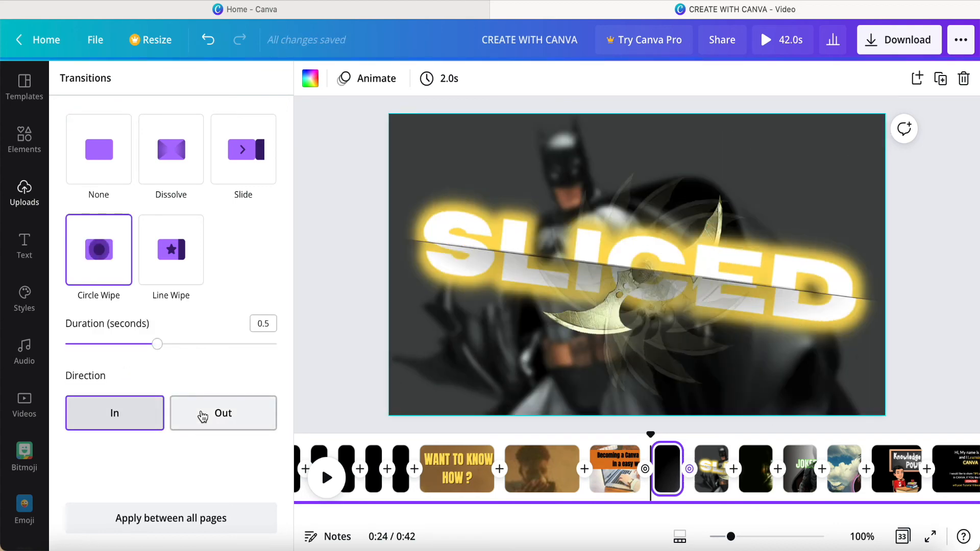
click(202, 415)
click(223, 419)
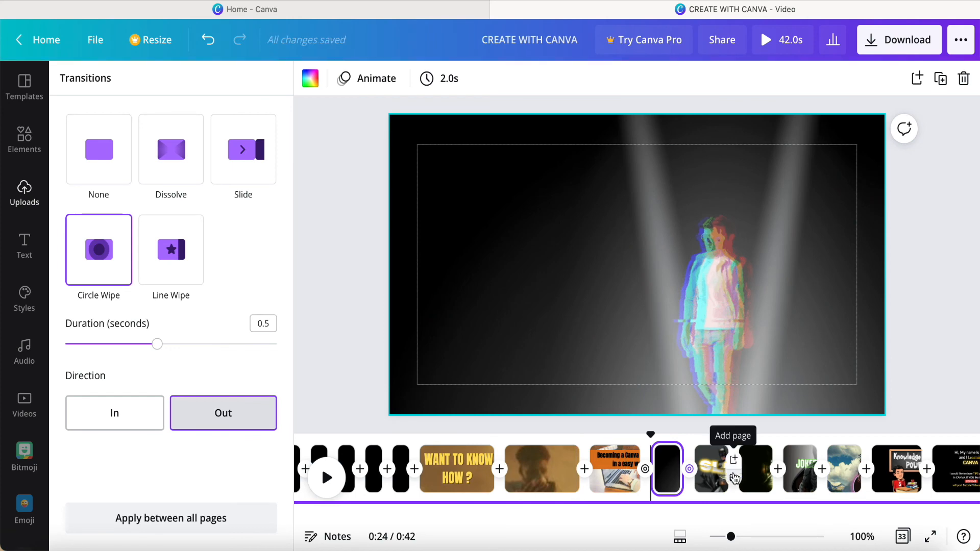
click(228, 416)
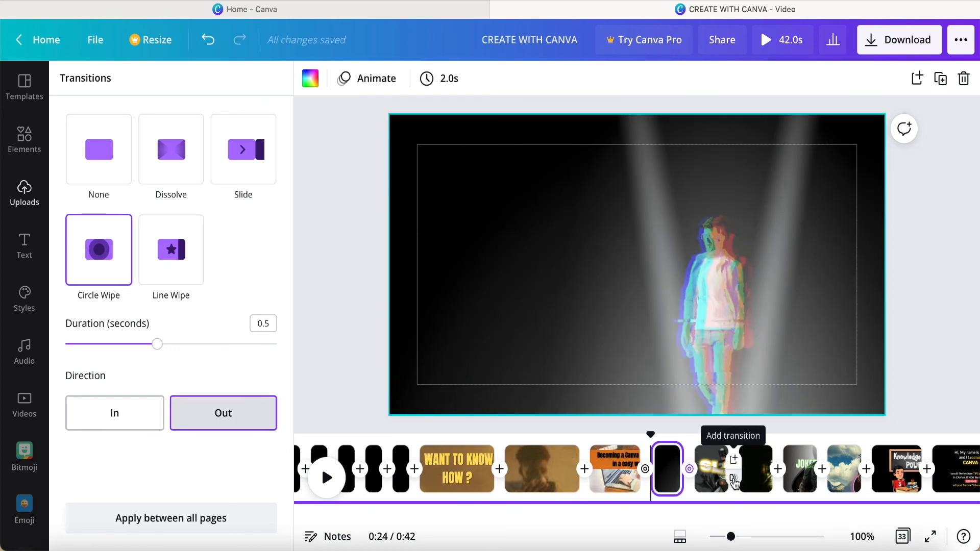
Add a Circle Wipe transition with direction Out between the "SLICED" page and the night-street page.
click(733, 478)
click(109, 281)
click(223, 413)
Add a Circle Wipe transition with direction Out between the night-street page and the "JOKER BATMAN" page.
click(778, 472)
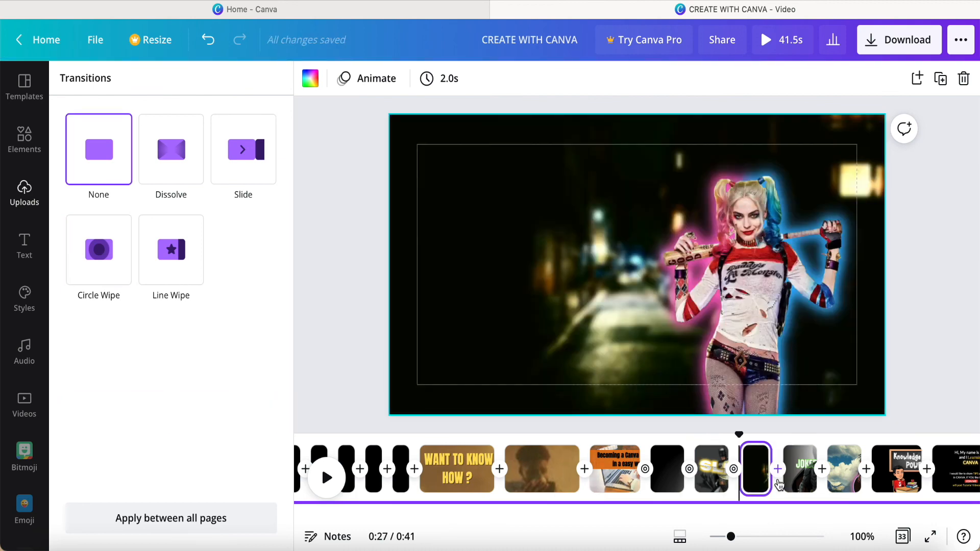
click(109, 292)
click(236, 414)
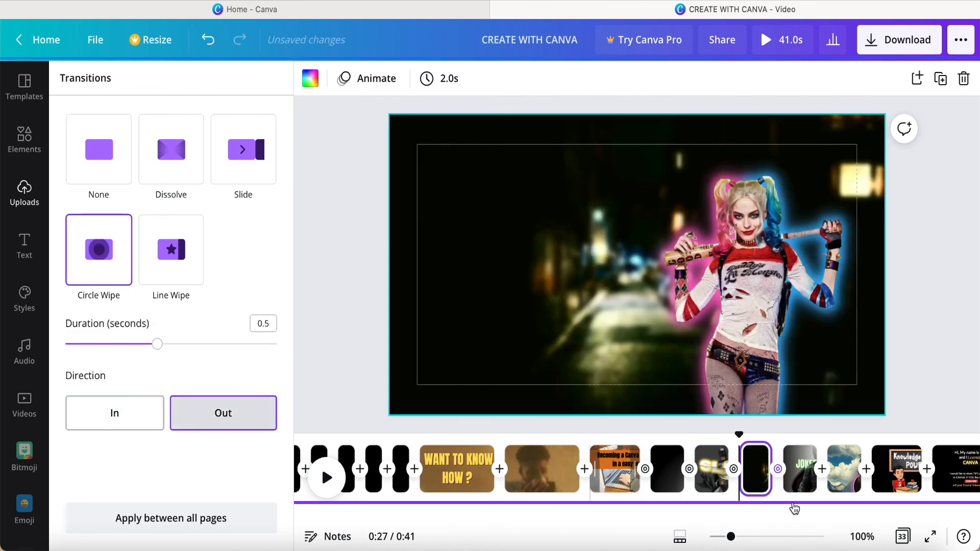
Add a Circle Wipe transition with direction Out between the "JOKER BATMAN" page and the cloudy mountain page.
mouse_move(823, 482)
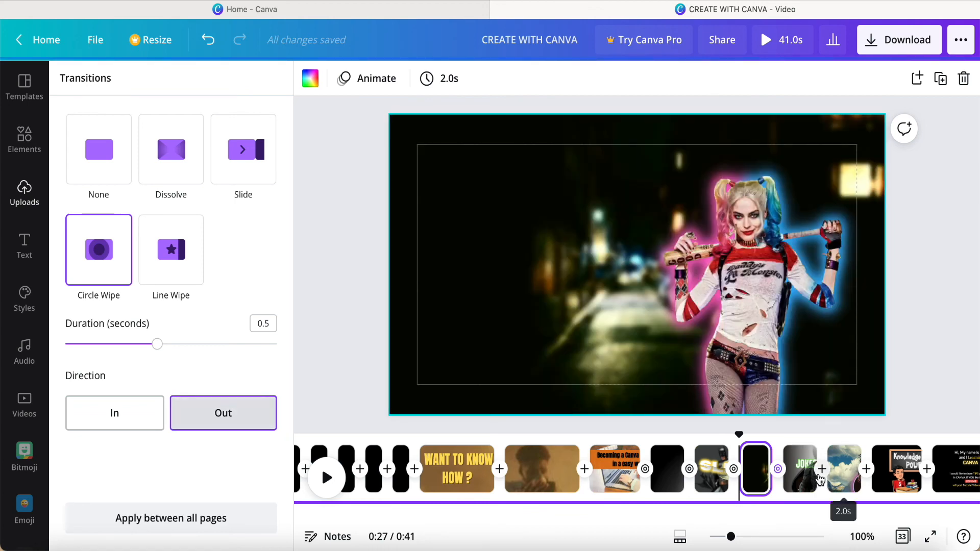
click(819, 479)
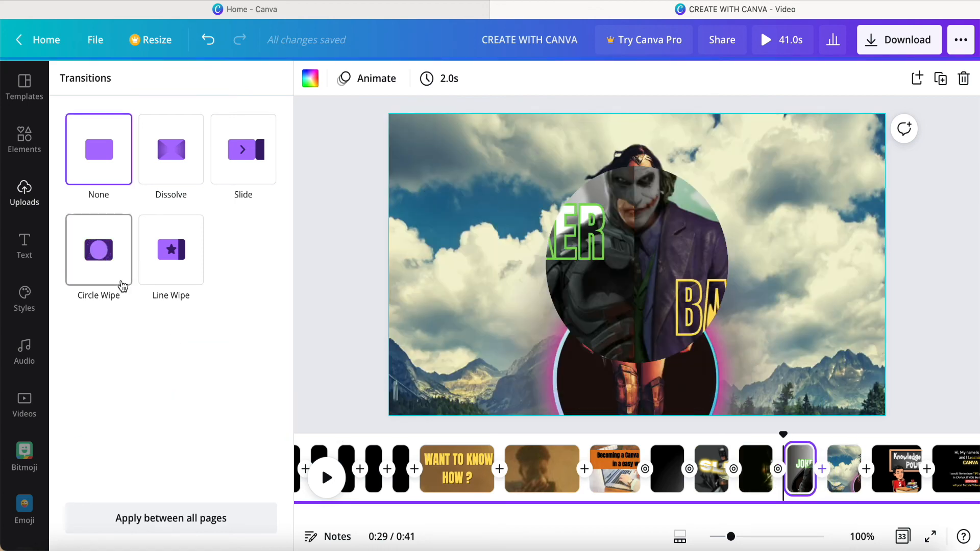
click(122, 286)
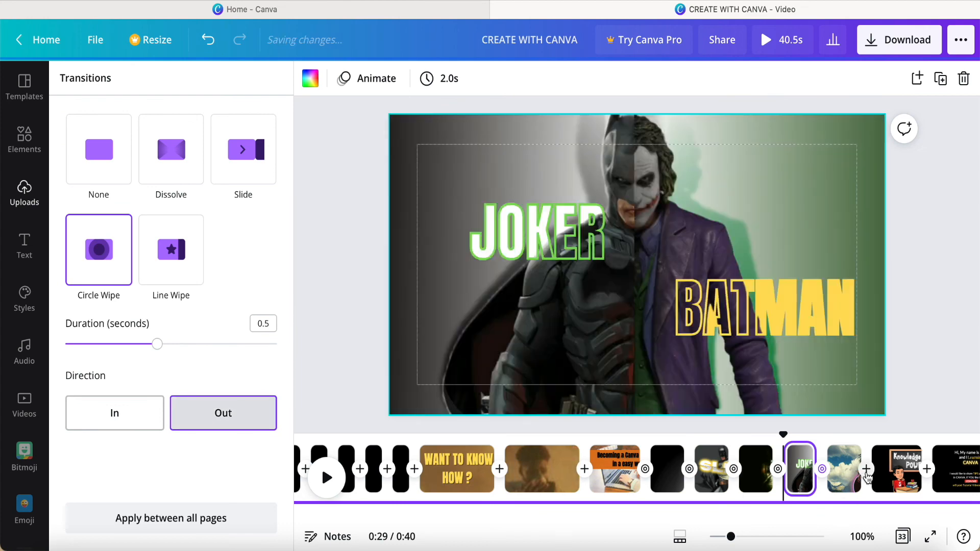
Add a Circle Wipe transition with direction Out between the cloudy mountain page and the "Knowledge is POWER" page.
click(866, 480)
click(127, 288)
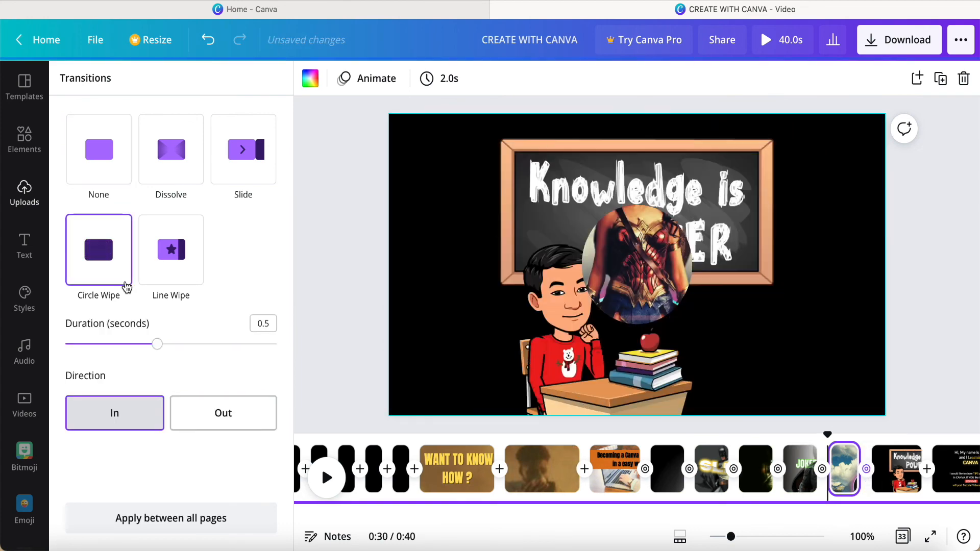
click(223, 413)
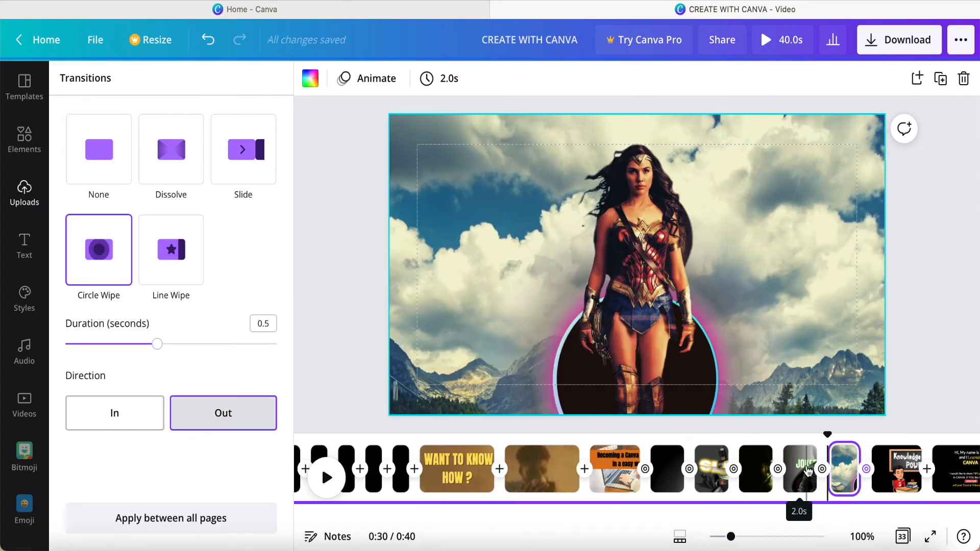
Return to the first "CREATE WITH CANVA" page and play the video from the beginning.
scroll(847, 475, right, 3)
scroll(847, 475, left, 14)
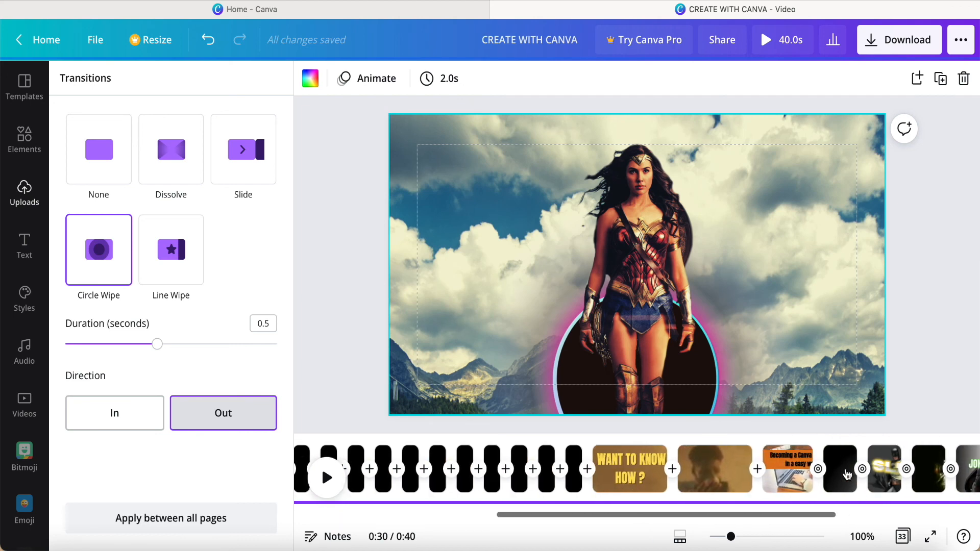
click(435, 505)
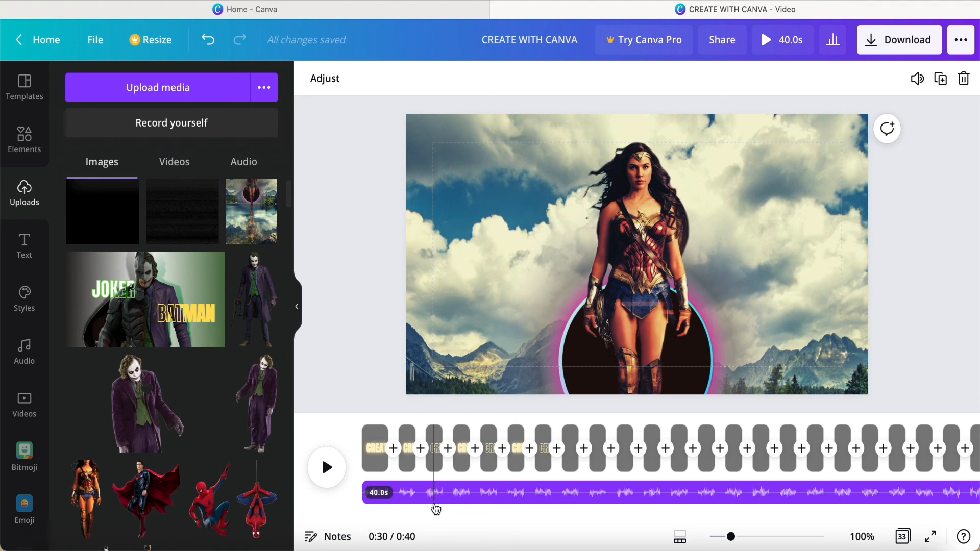
click(365, 426)
click(327, 467)
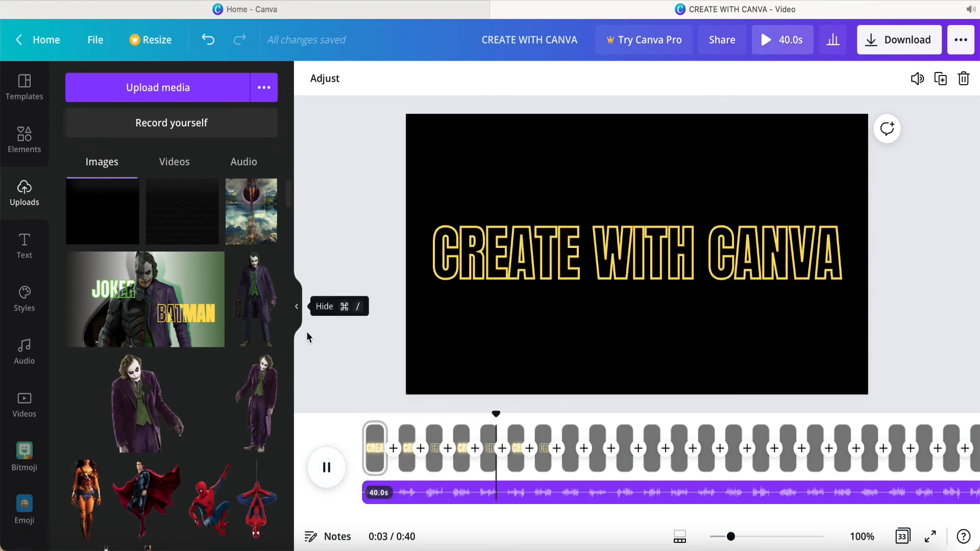
Rewind the video to the start, collapse the uploads panel for a wider view, and replay it.
click(614, 427)
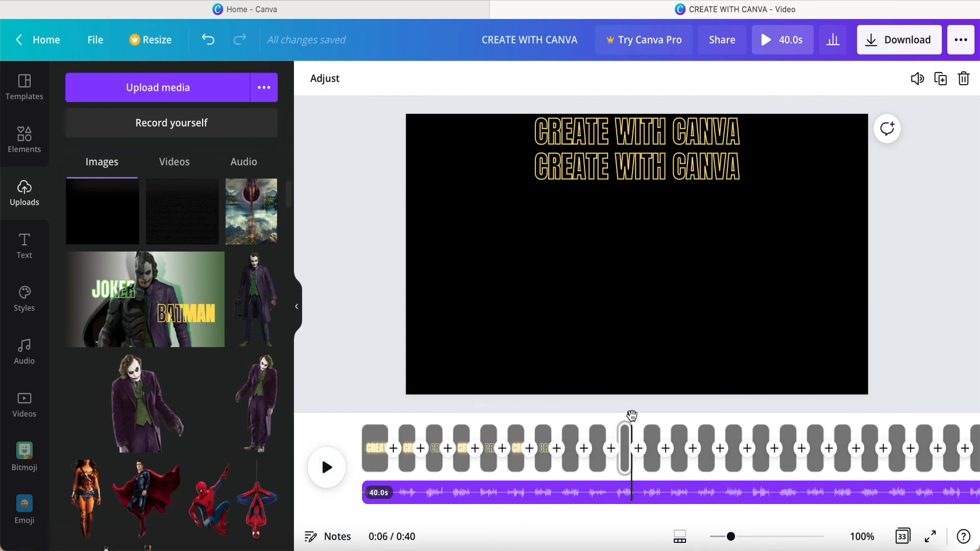
drag(631, 415, 357, 424)
click(297, 306)
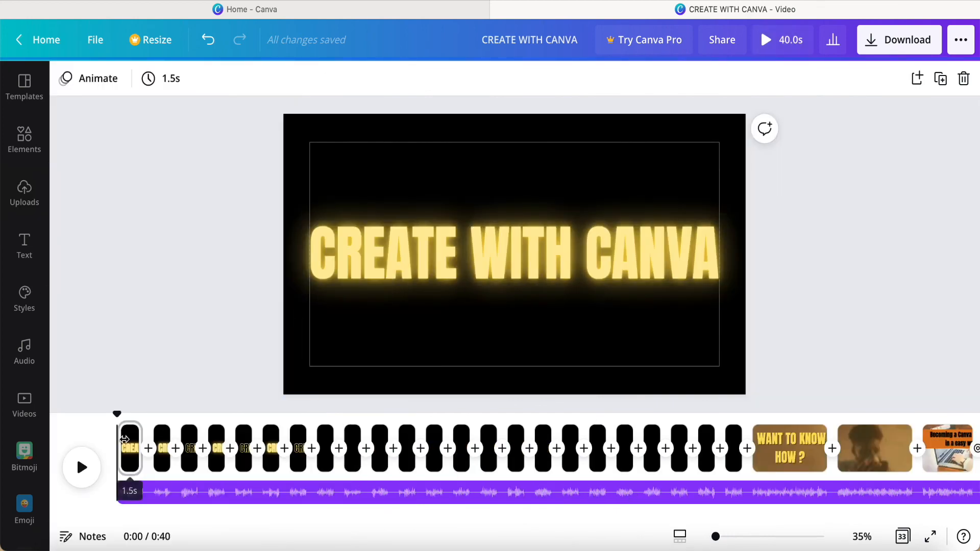
click(79, 467)
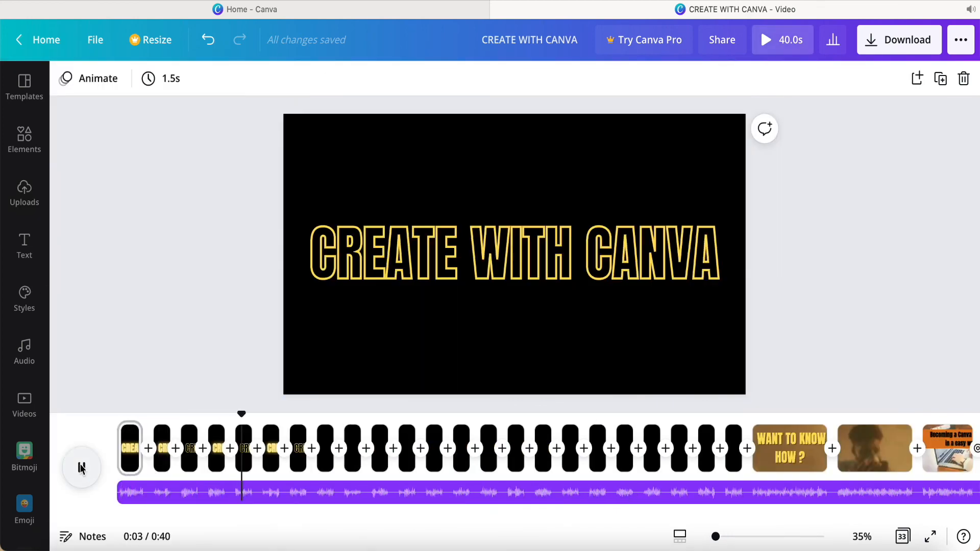